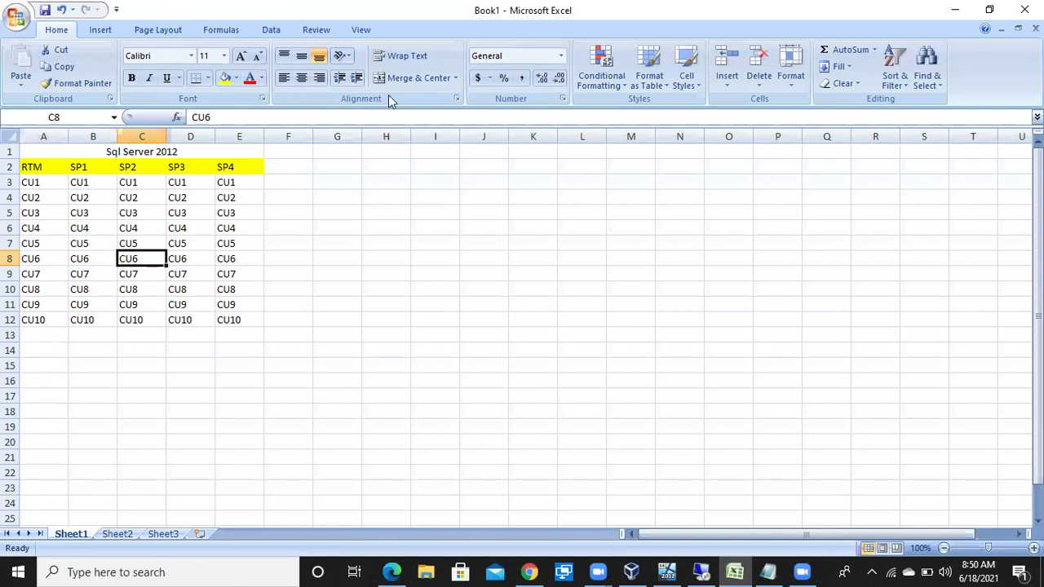
key(alt+Tab)
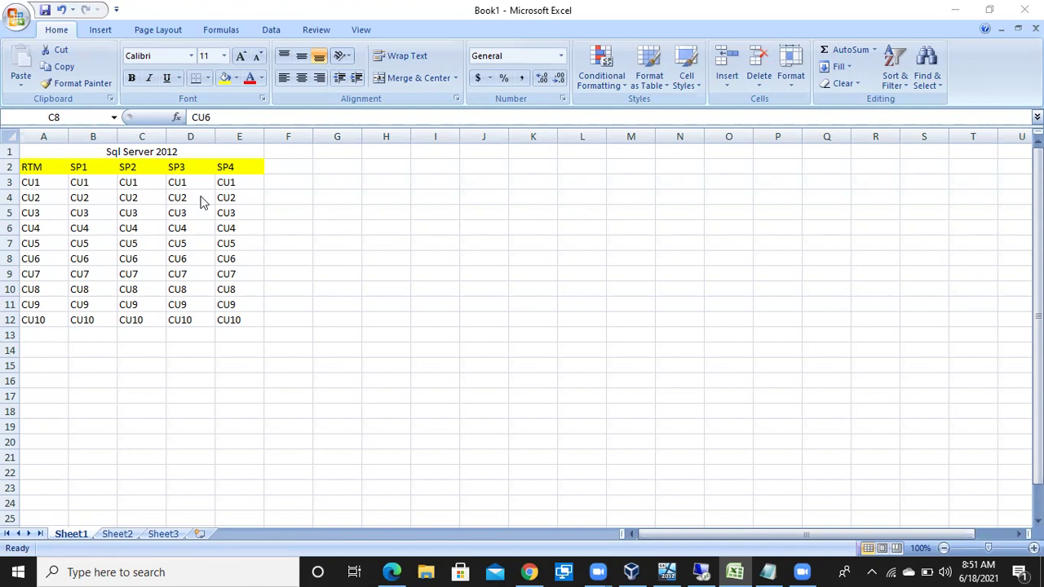
click(226, 184)
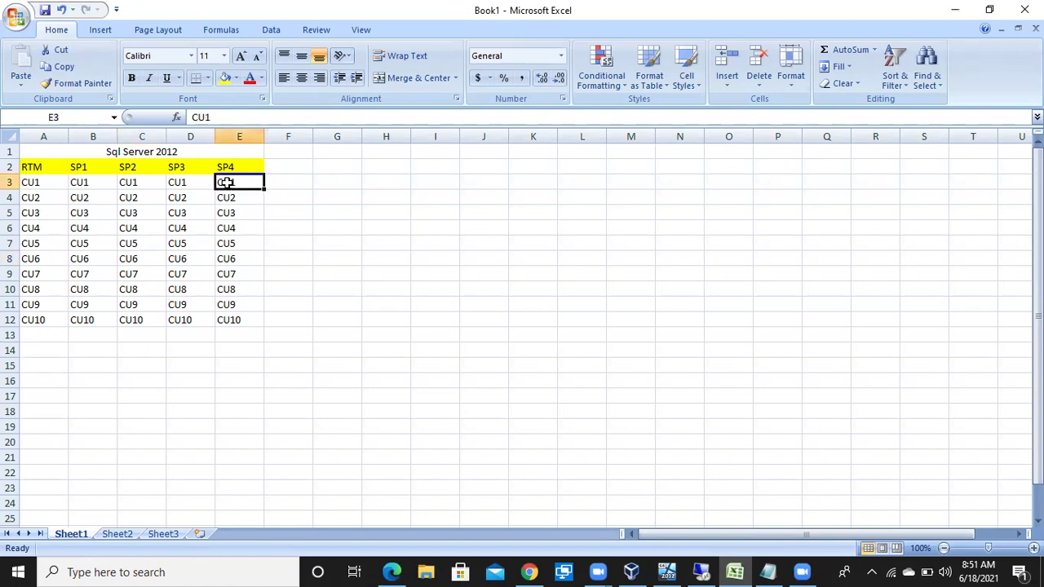
click(226, 164)
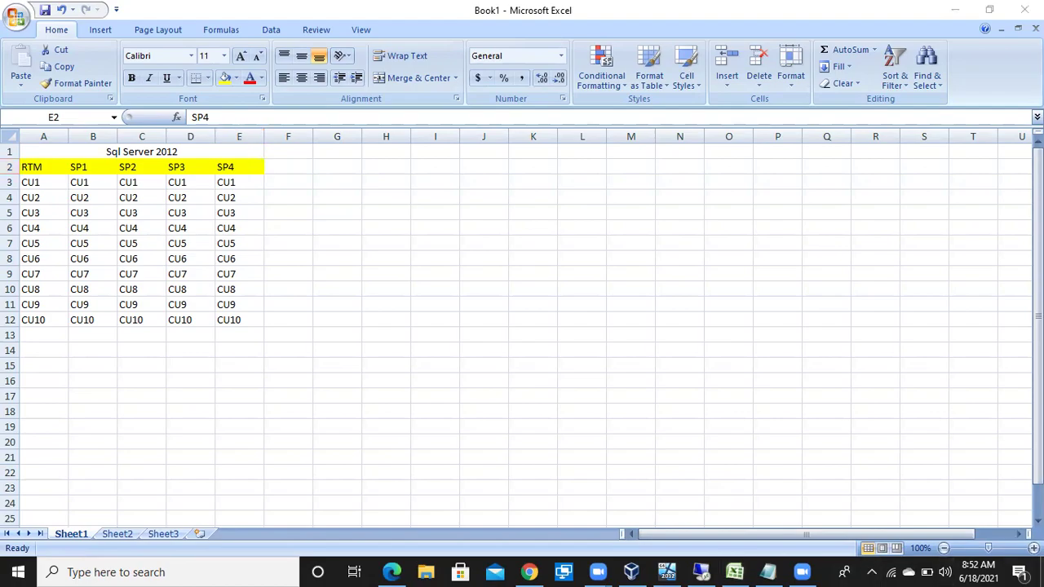
Go to the desktop, refresh it, and open the Sql DBAClass text file in a maximized window
click(1042, 580)
right_click(511, 248)
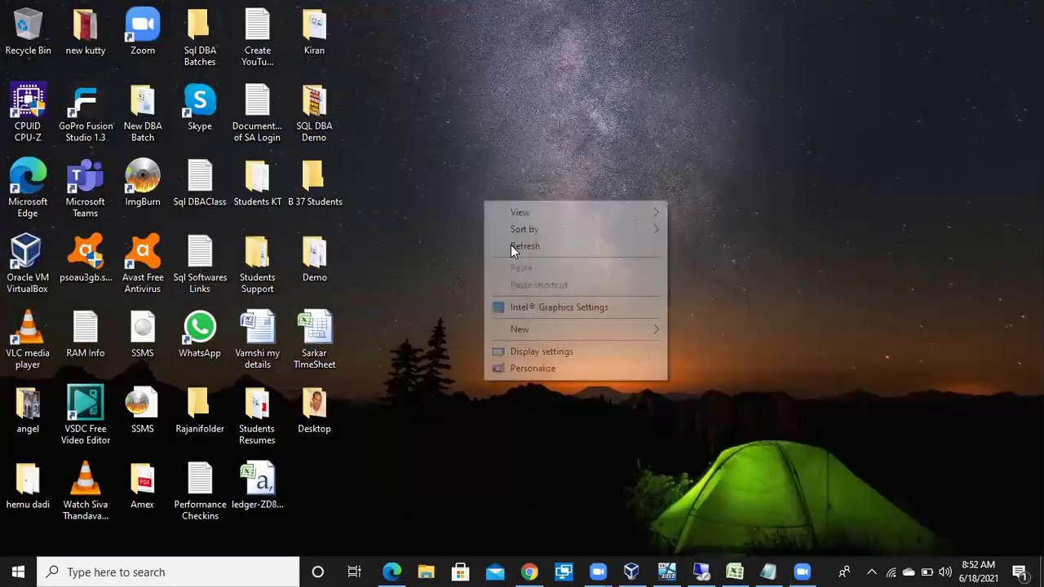
click(514, 249)
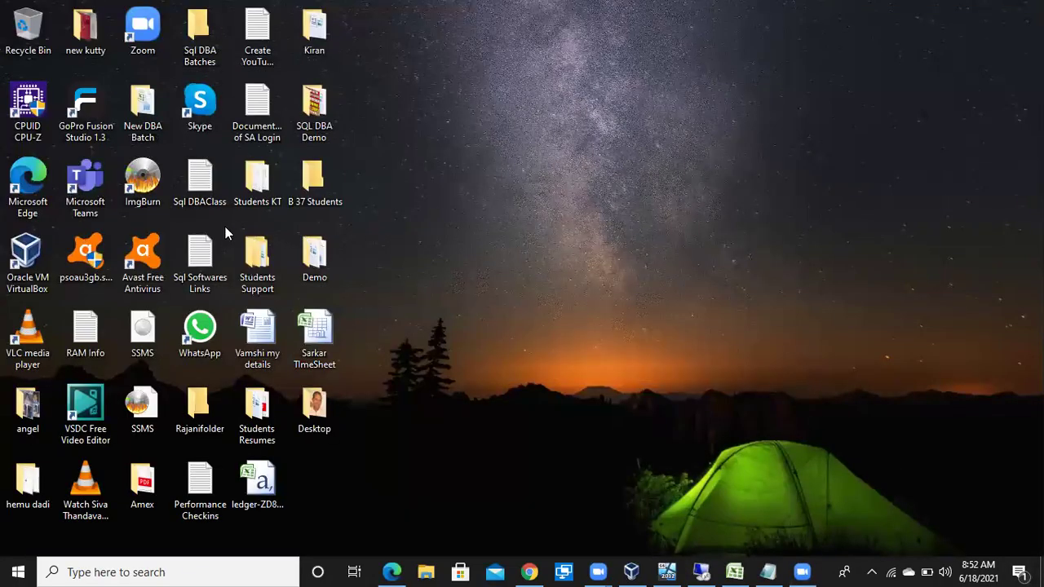
double_click(201, 189)
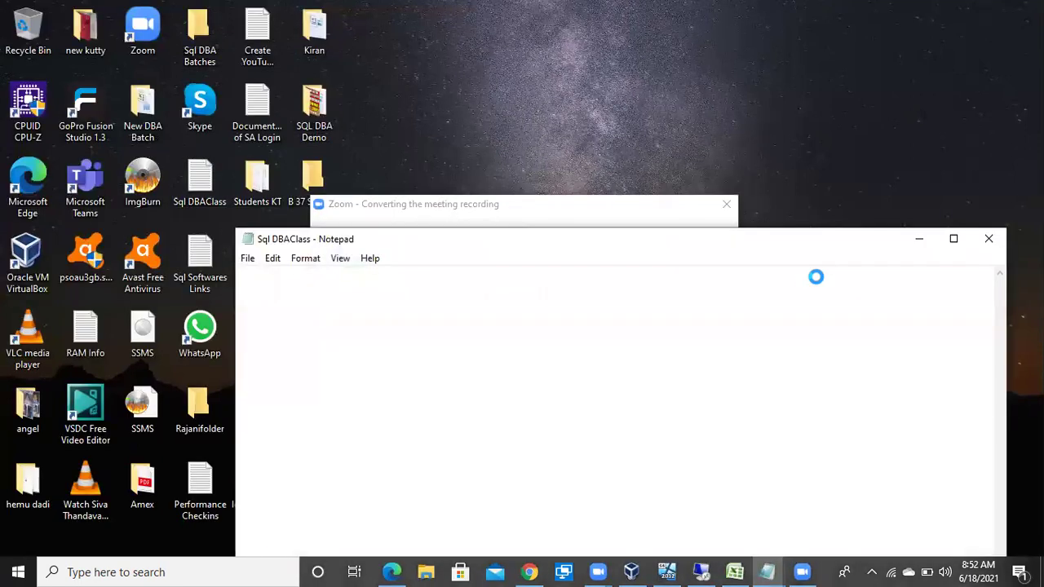
click(942, 246)
Look through the Sql DBAClass notes to find the Service Packs section
scroll(522, 367, down, 10)
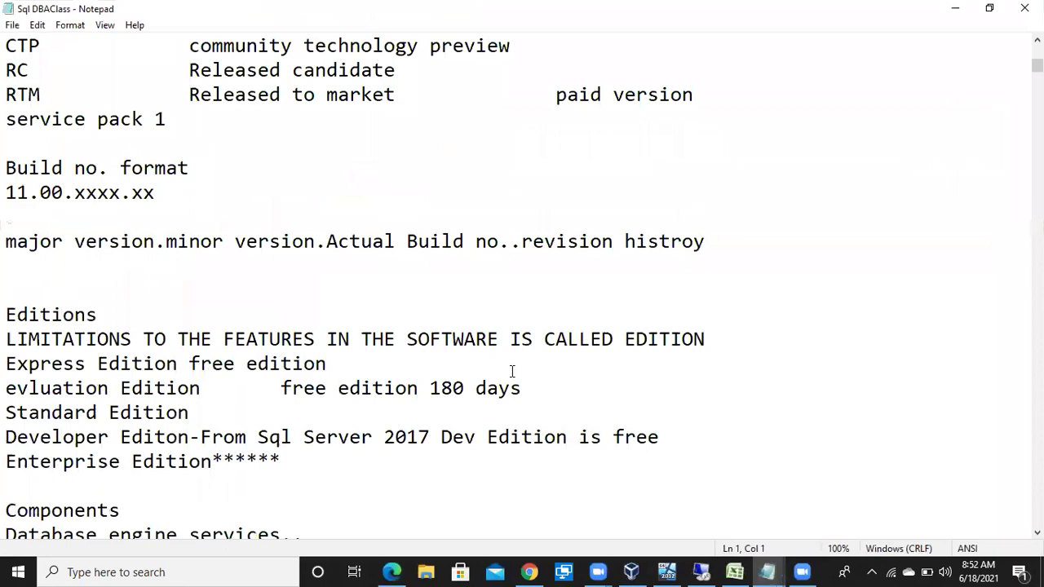
scroll(512, 371, down, 20)
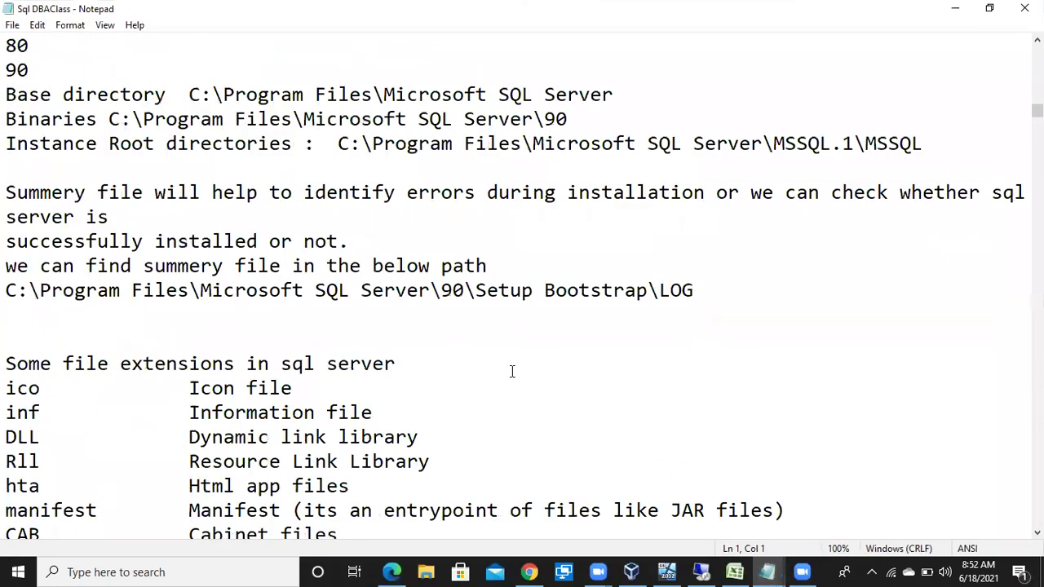
scroll(512, 372, down, 2)
scroll(512, 371, down, 9)
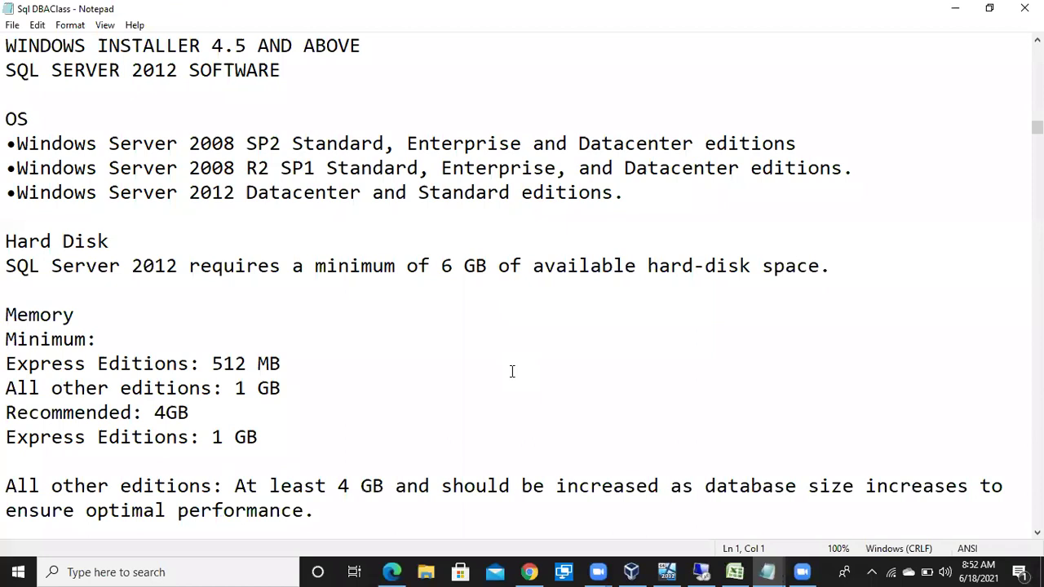
scroll(512, 371, down, 10)
scroll(513, 371, down, 12)
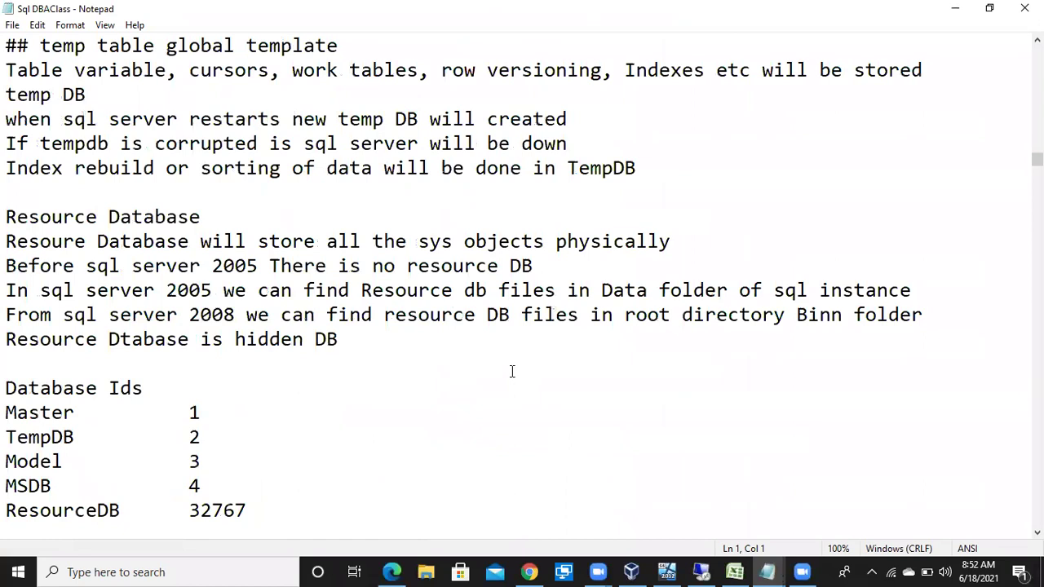
scroll(512, 371, down, 10)
scroll(512, 371, down, 7)
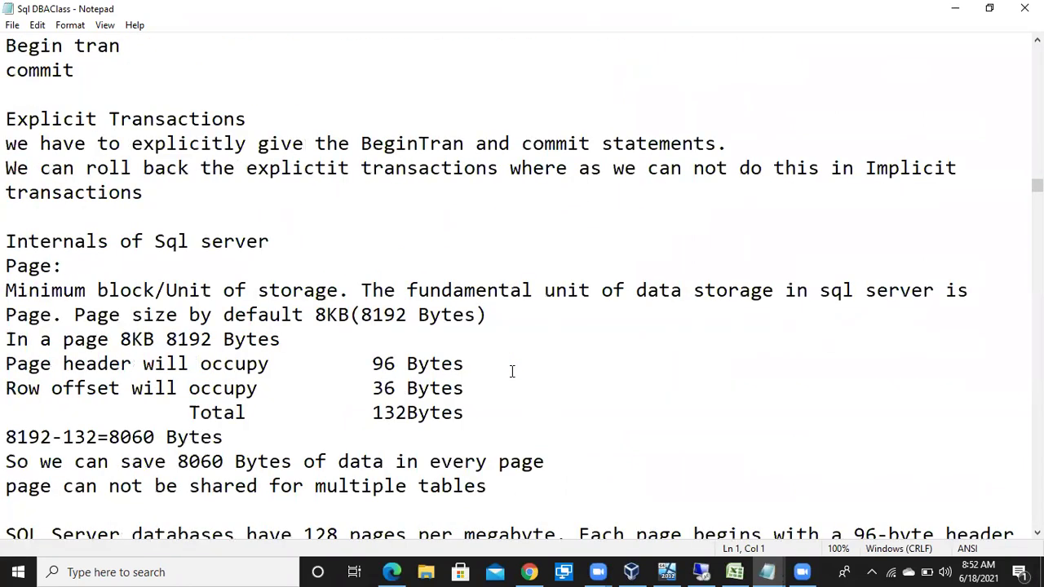
scroll(513, 372, down, 6)
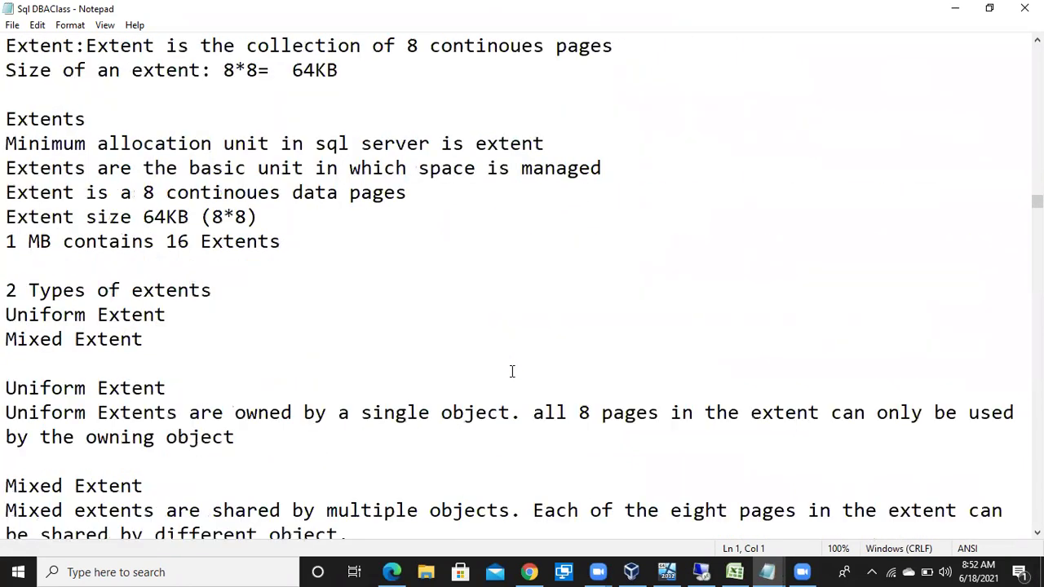
scroll(513, 371, down, 6)
scroll(512, 371, down, 4)
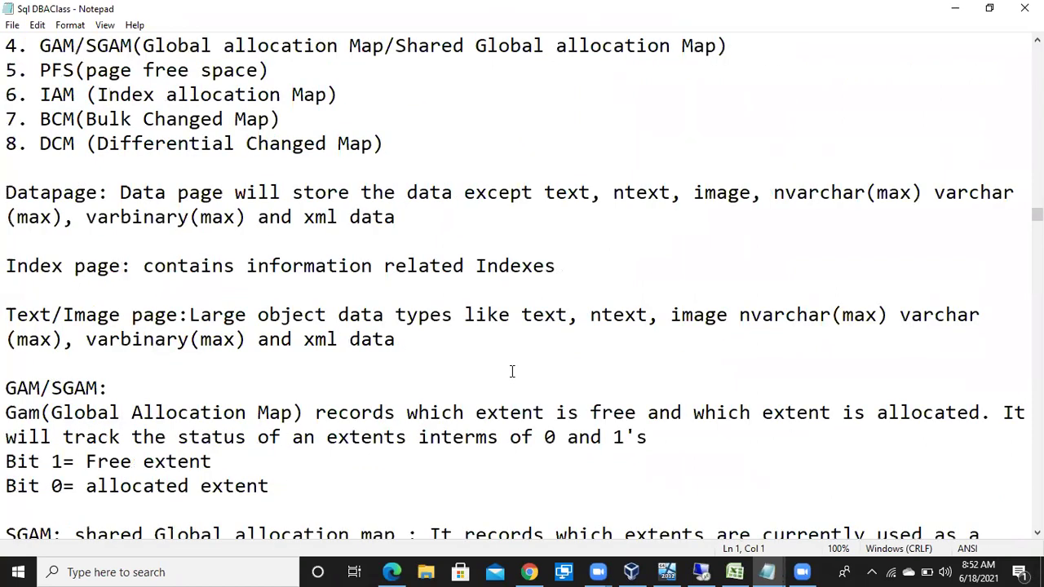
scroll(512, 371, down, 5)
scroll(513, 371, down, 7)
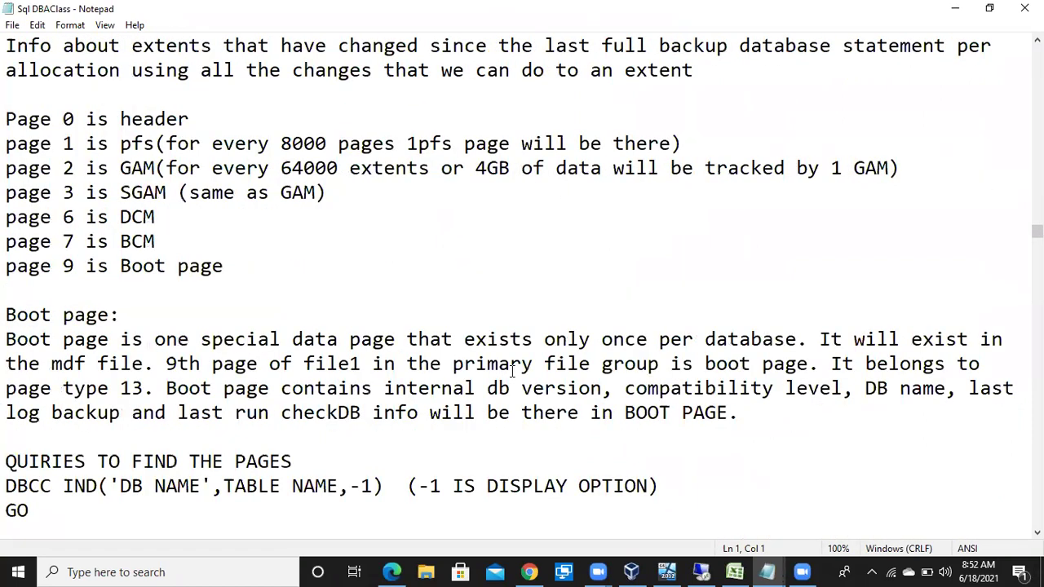
scroll(512, 371, down, 17)
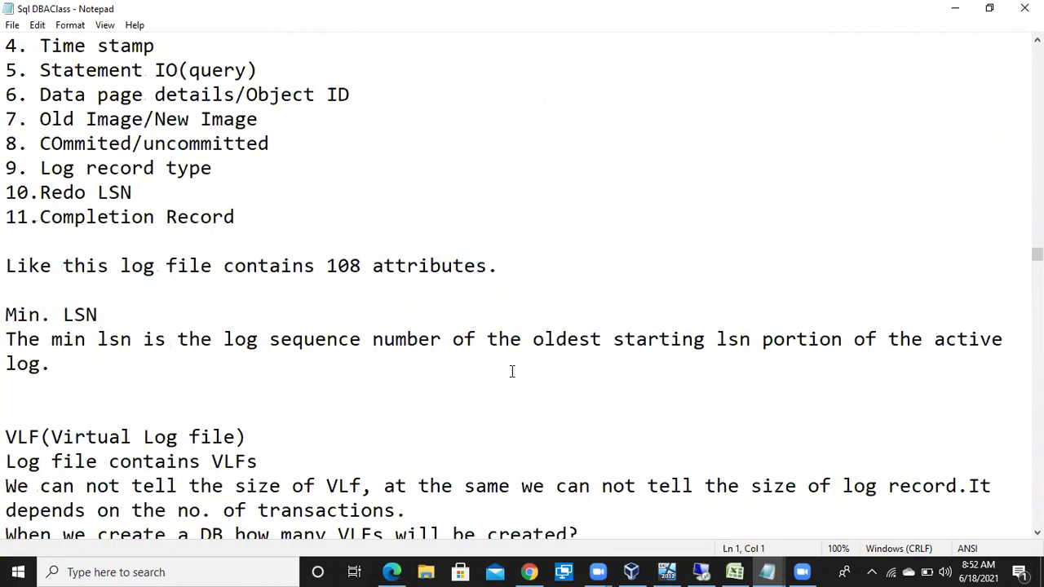
scroll(512, 371, down, 3)
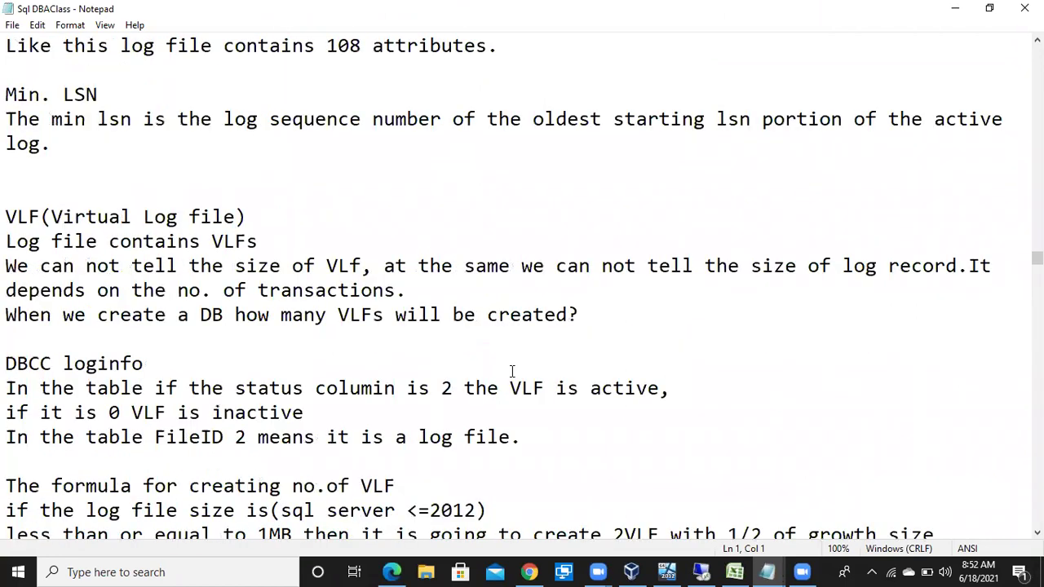
scroll(512, 371, down, 8)
scroll(512, 372, down, 1)
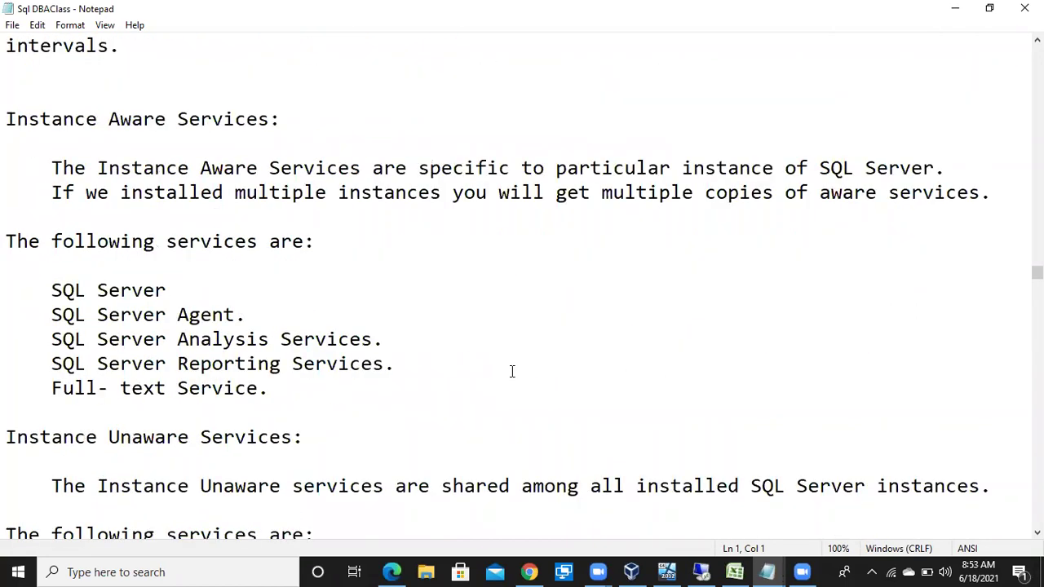
scroll(512, 371, down, 7)
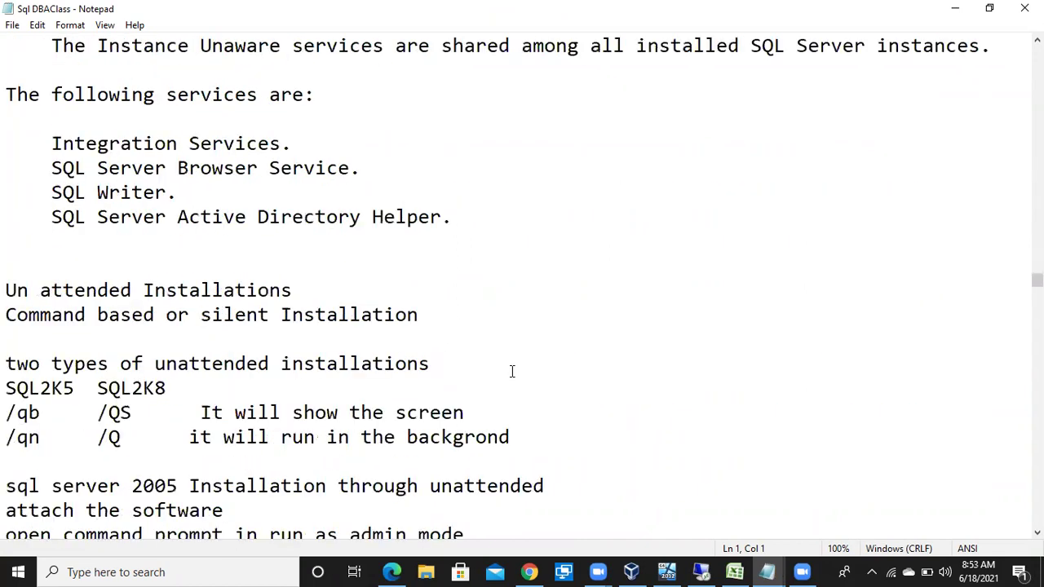
scroll(513, 371, down, 3)
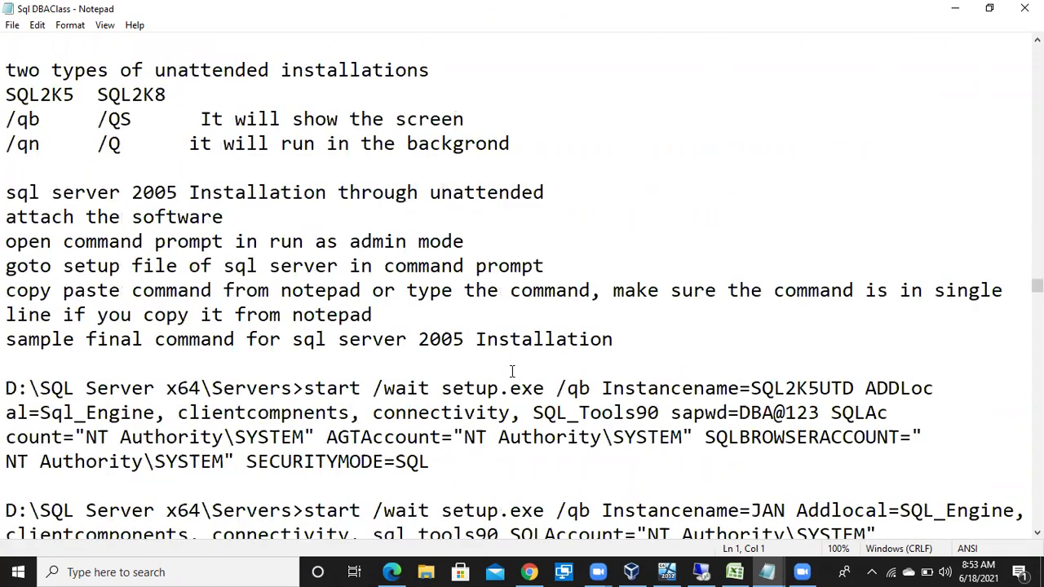
scroll(512, 371, down, 12)
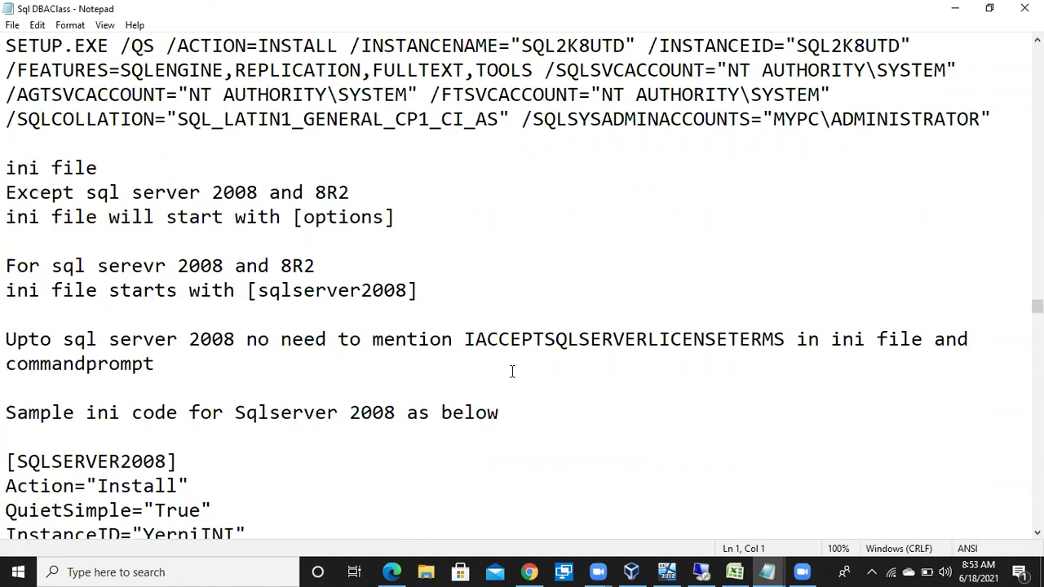
scroll(512, 371, down, 10)
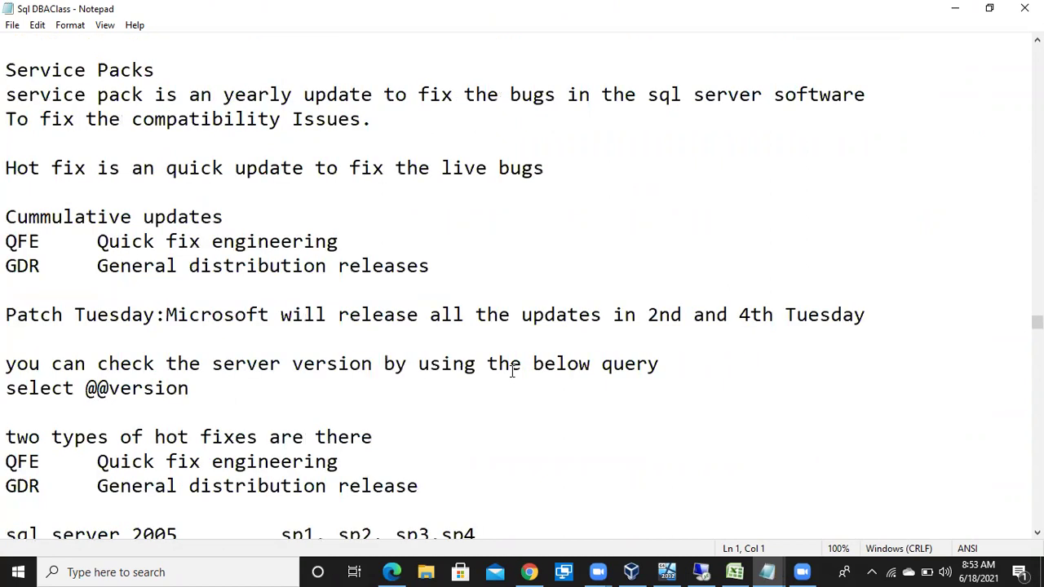
Review the service packs per SQL Server version and the precautions for patching the production server
click(246, 366)
scroll(247, 366, down, 2)
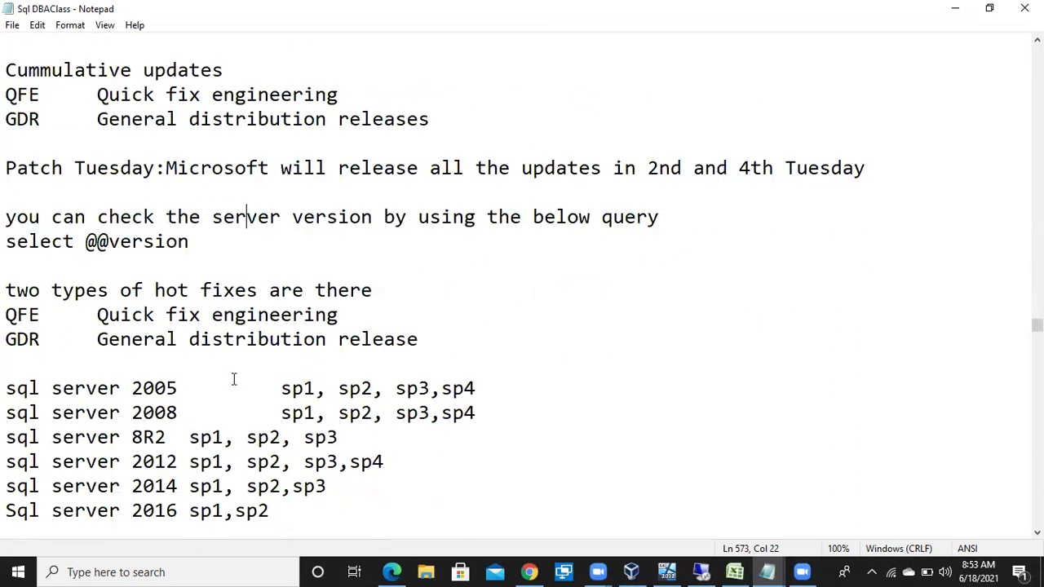
scroll(222, 392, down, 2)
scroll(222, 392, down, 1)
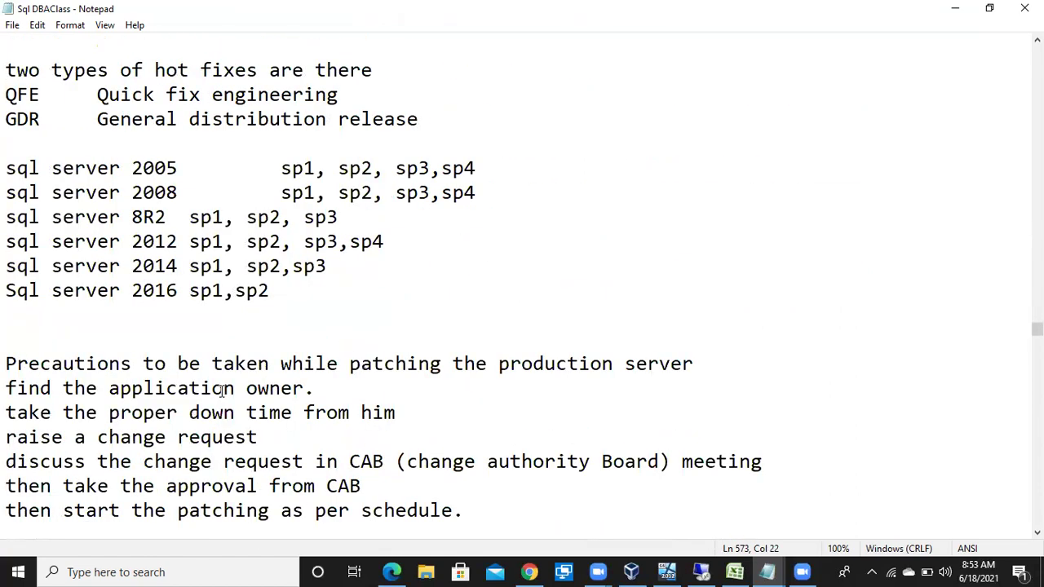
scroll(221, 392, down, 1)
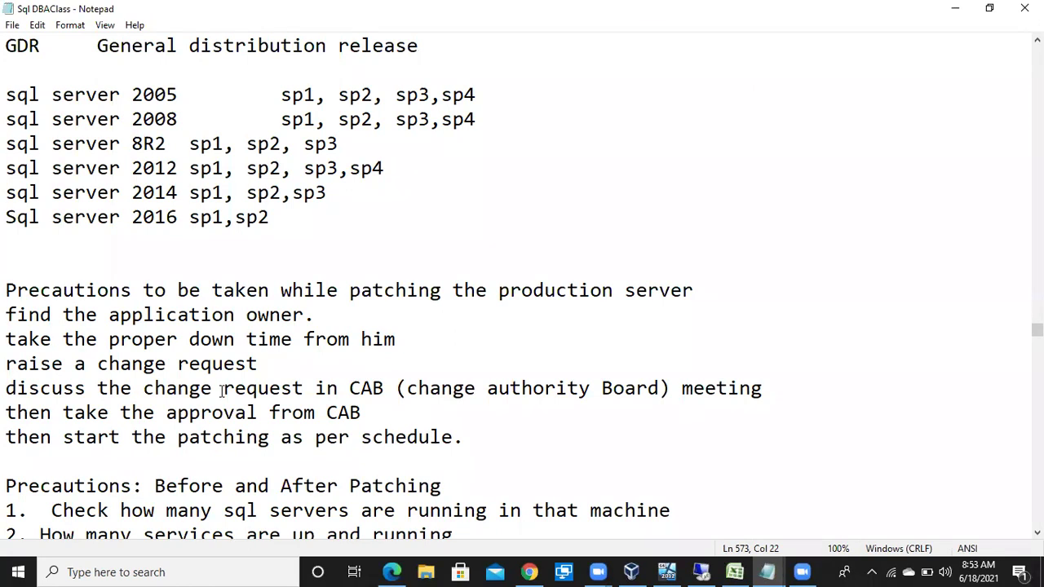
Open a new blank Notepad document and enter "Change Request" with an empty line above it
key(alt+Tab)
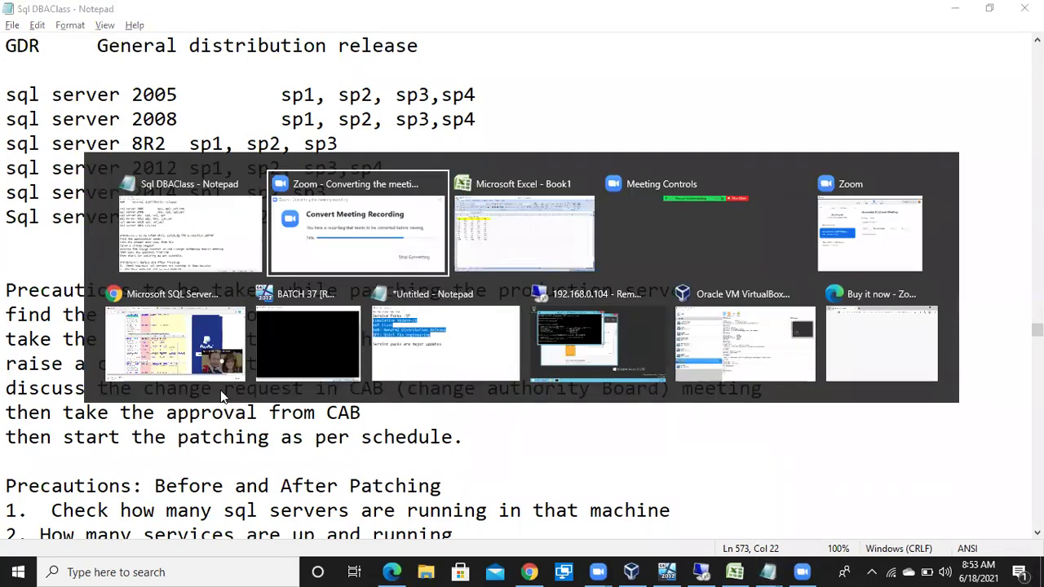
key(Escape)
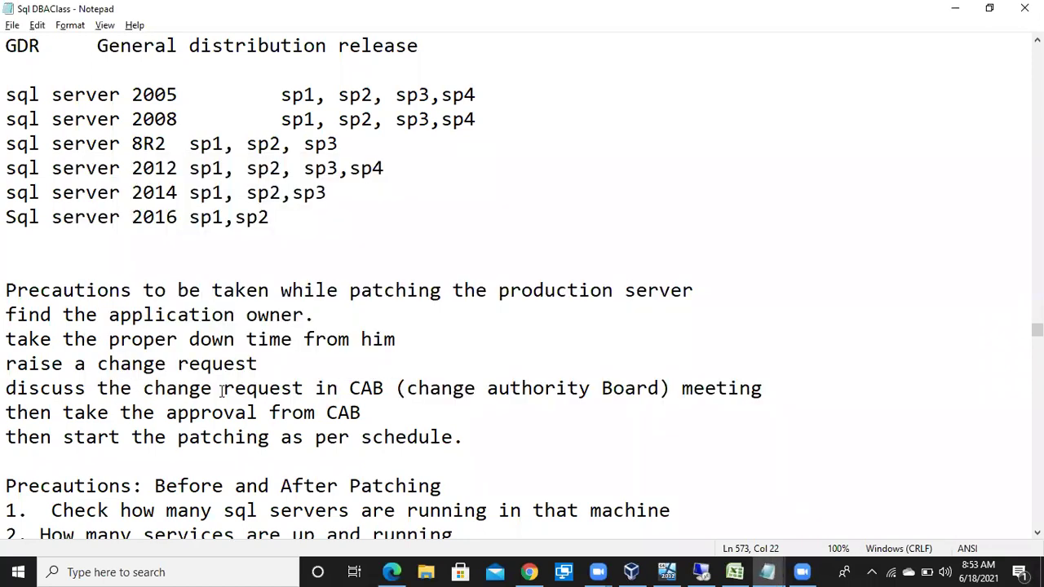
key(super+r)
key(Escape)
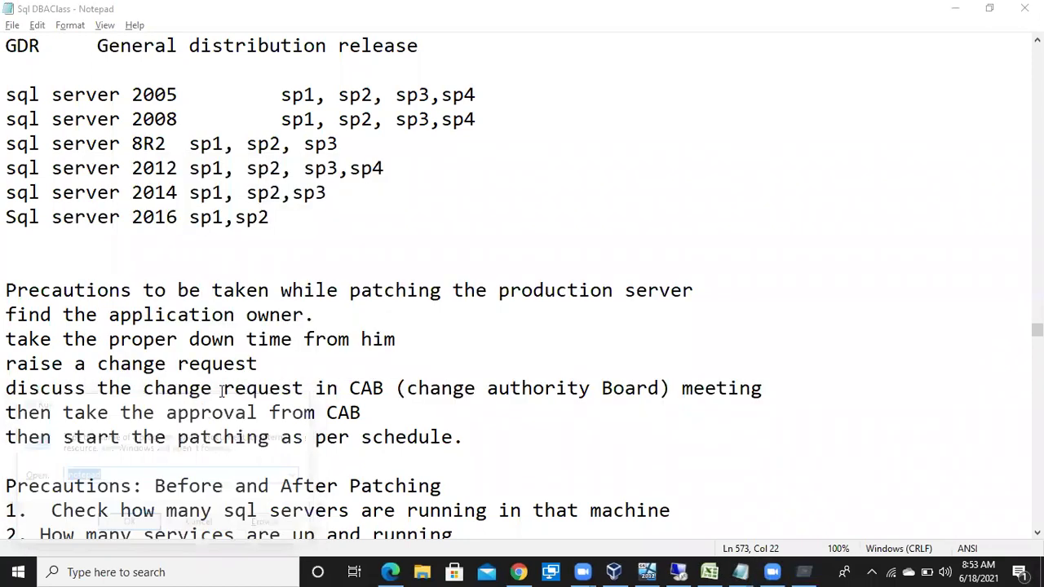
text(Change Request)
key(Return)
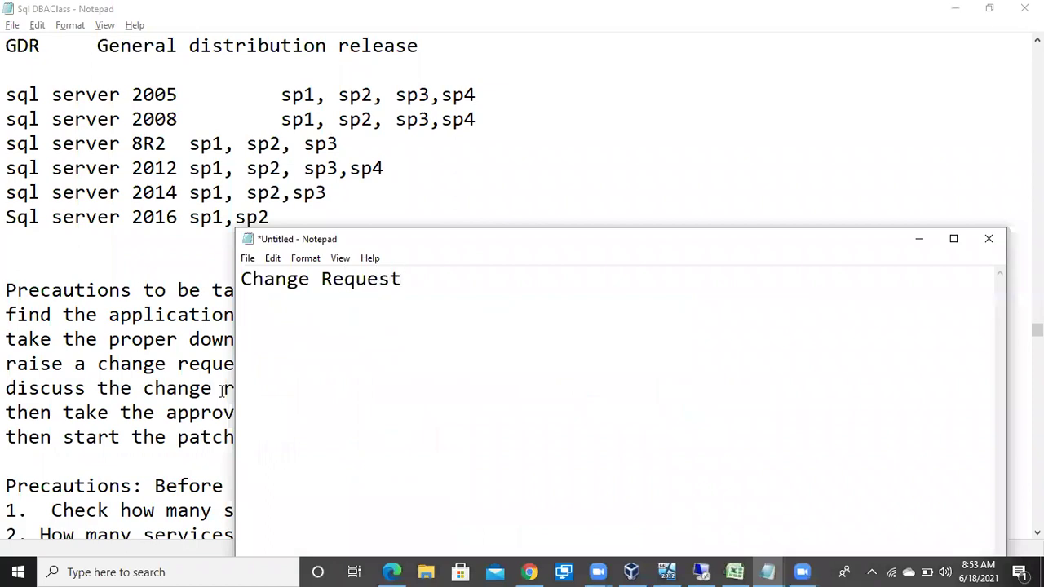
key(Up)
key(Return)
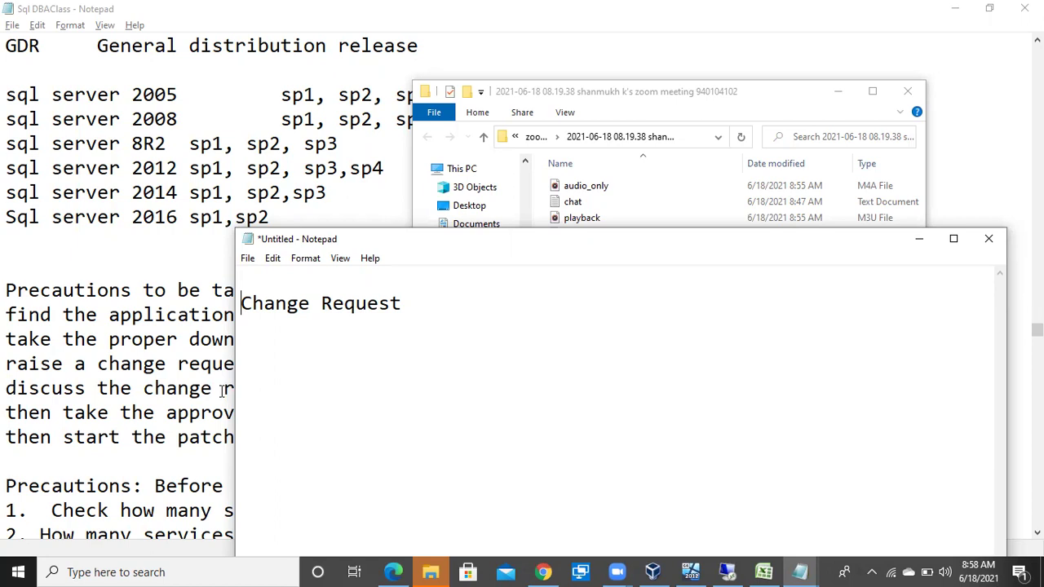
Add the lines "Start Date" and "End Date" below the Change Request heading
click(440, 321)
text(Start Date)
key(Return)
text(End Date)
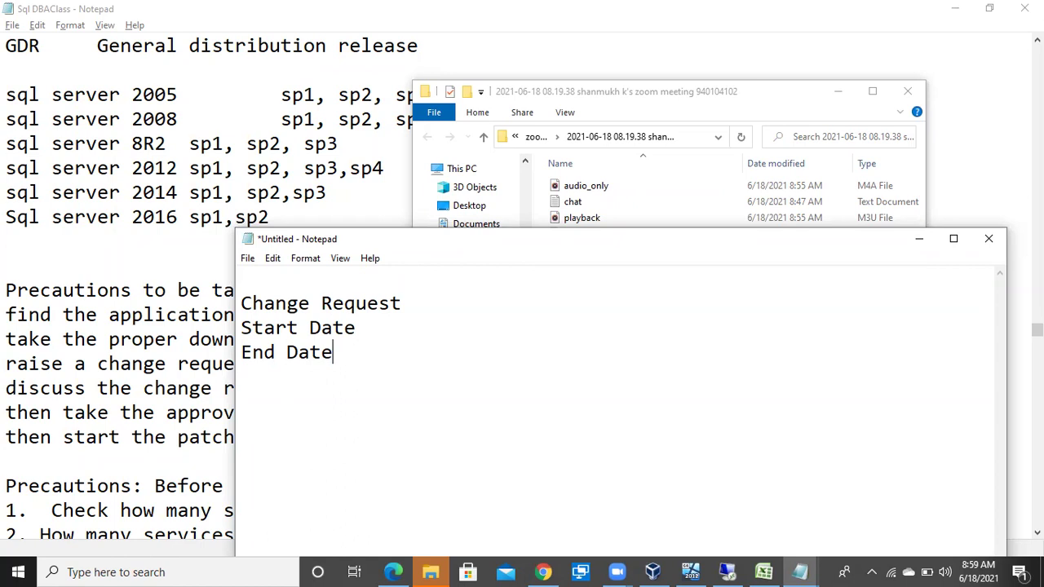
After an empty line, add the lines "CAB Meeting" and "Approved" below End Date
key(Return)
key(Return)
text(CAB Meeting)
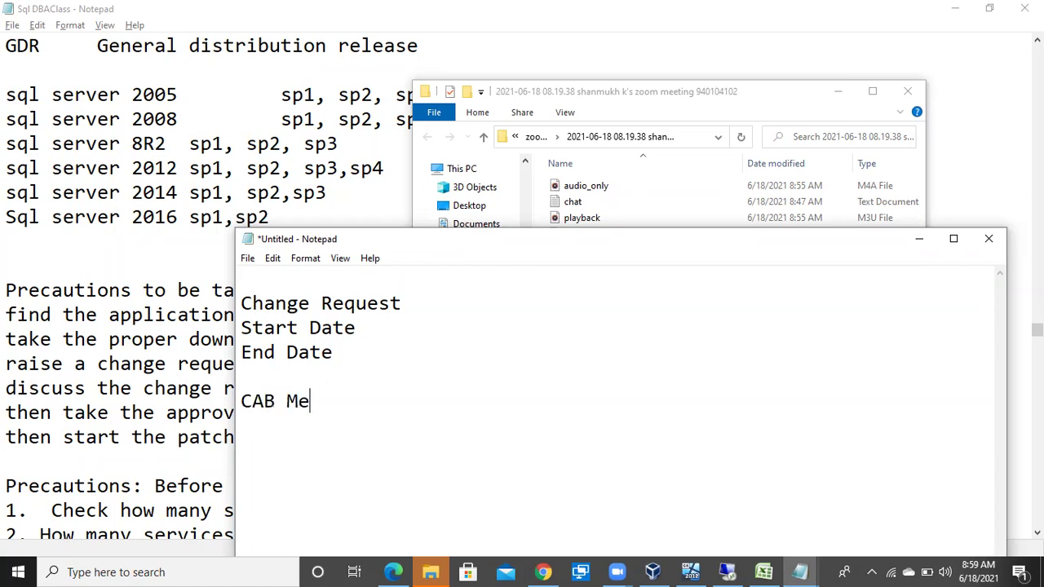
key(Return)
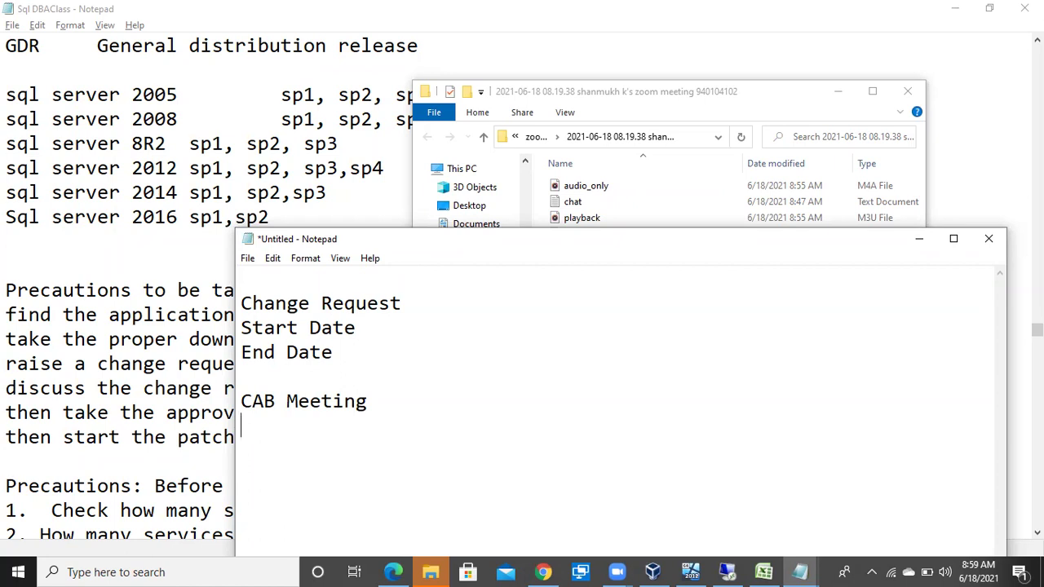
text(Approved)
After another empty line, add the sentence "Then Only YOu can patch servers" below Approved
key(Return)
key(Return)
text(Then )
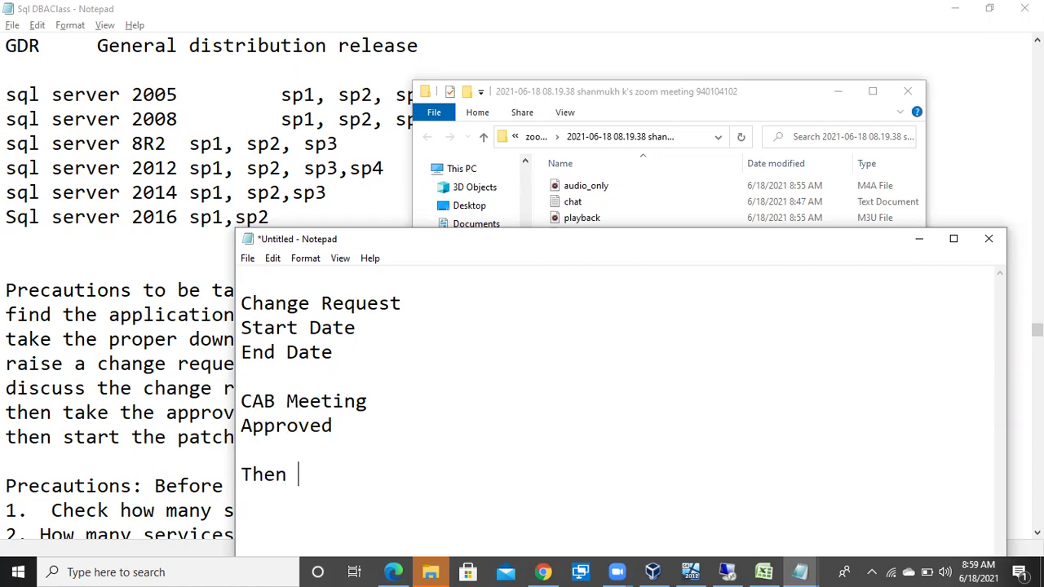
text(Only YOu can patch servers)
key(Return)
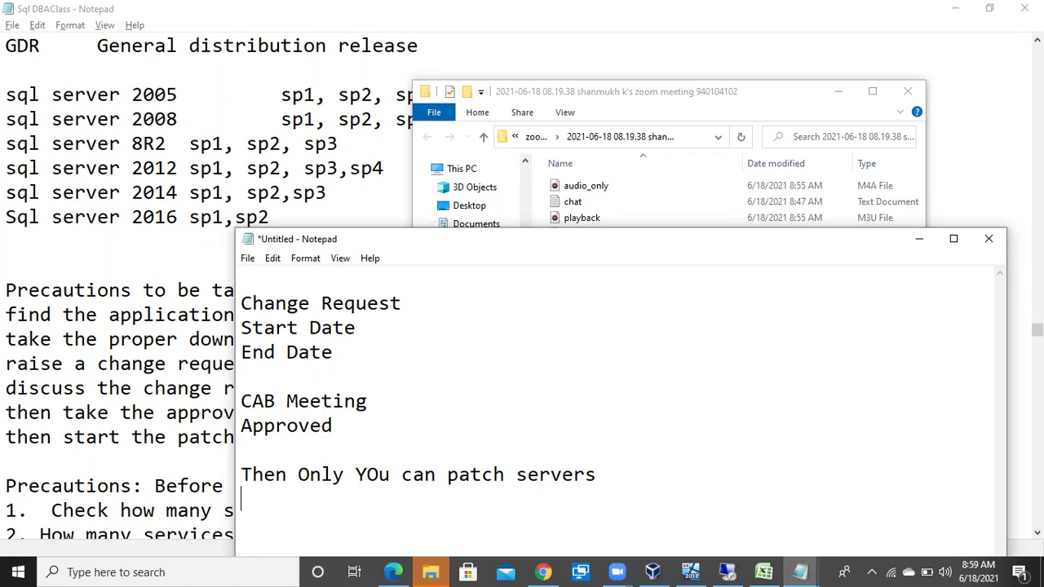
Enter "High Risk" on the line below the sentence about patching servers
text(Hi gh)
key(BackSpace)
key(BackSpace)
key(BackSpace)
text(gh Risk)
key(BackSpace)
text(sk)
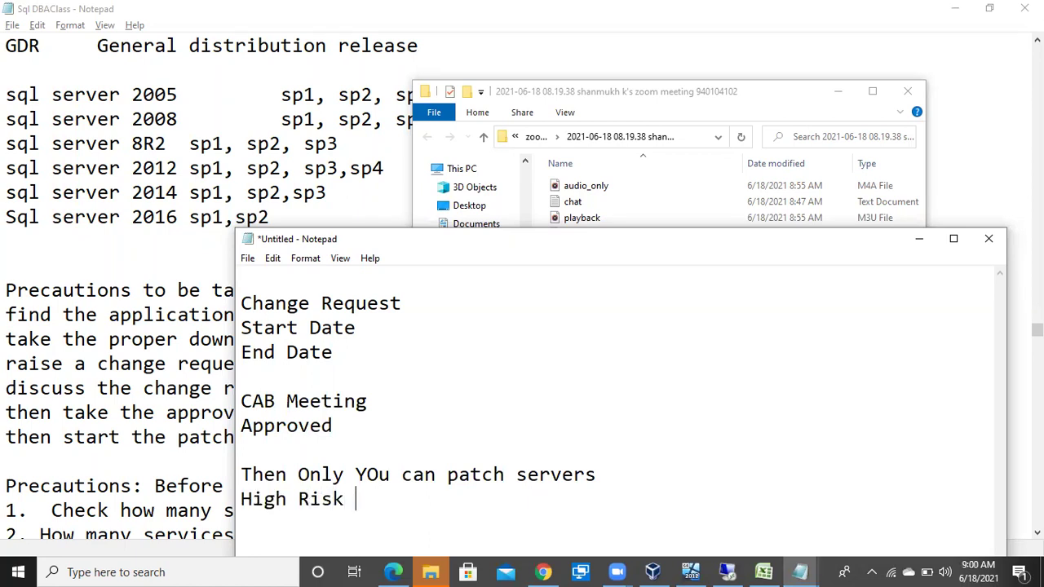
Add the line "Low Risk" below "High Risk" and mark the High Risk text for emphasis
key(Return)
text(Low Risk)
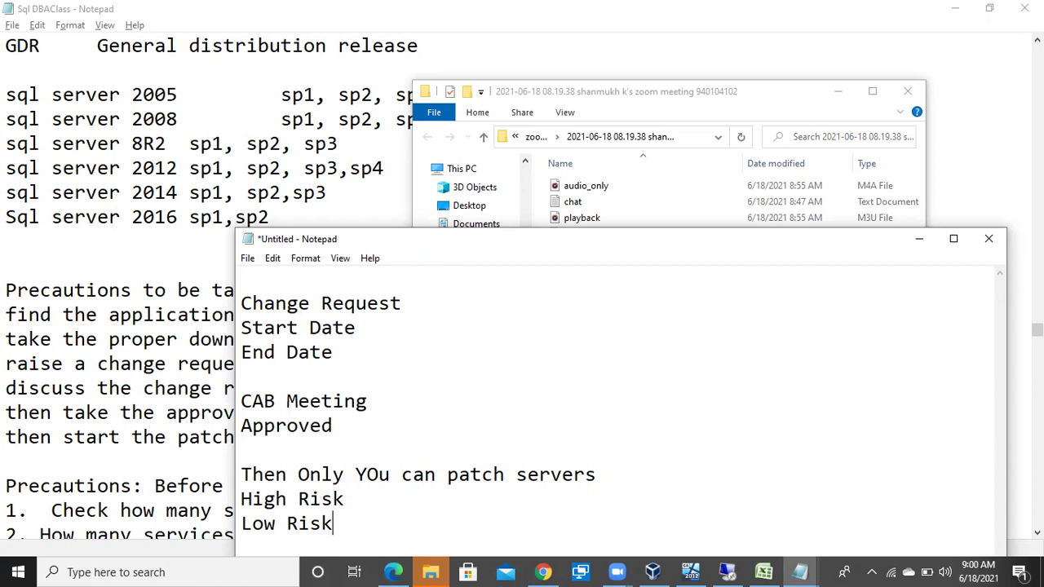
drag(359, 498, 250, 499)
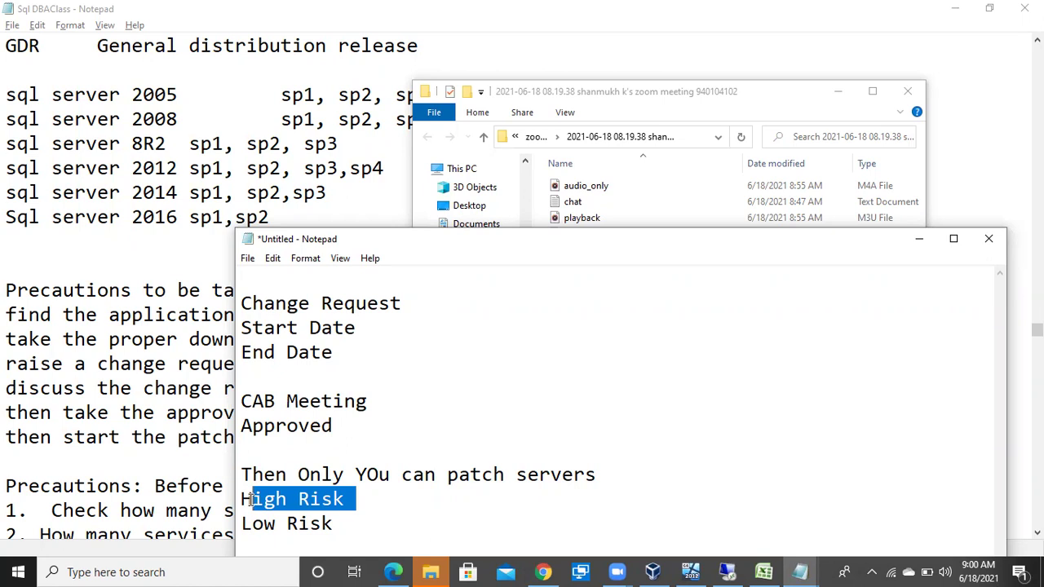
click(379, 368)
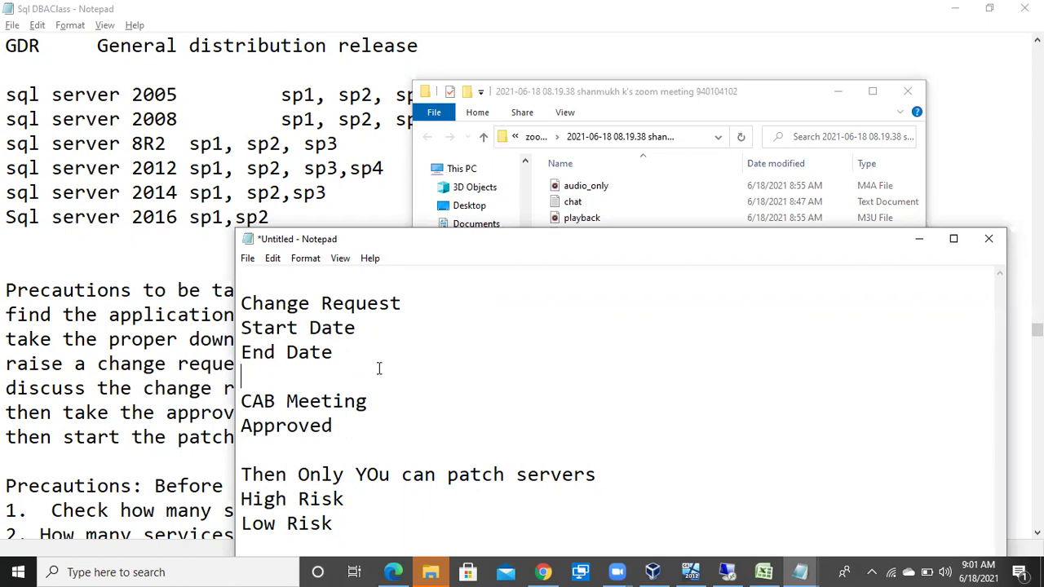
Switch to the Sql DBAClass notes and review the production server patching precautions, from finding the application owner to patching as per schedule
click(63, 441)
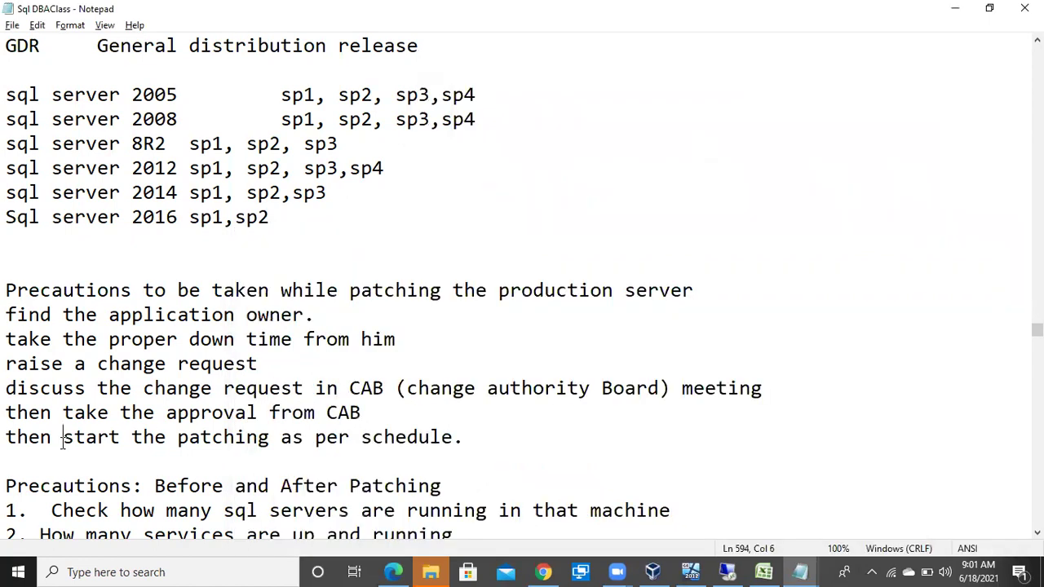
key(Down)
key(Down)
key(Down)
key(Down)
key(Down)
key(Down)
key(Down)
key(Down)
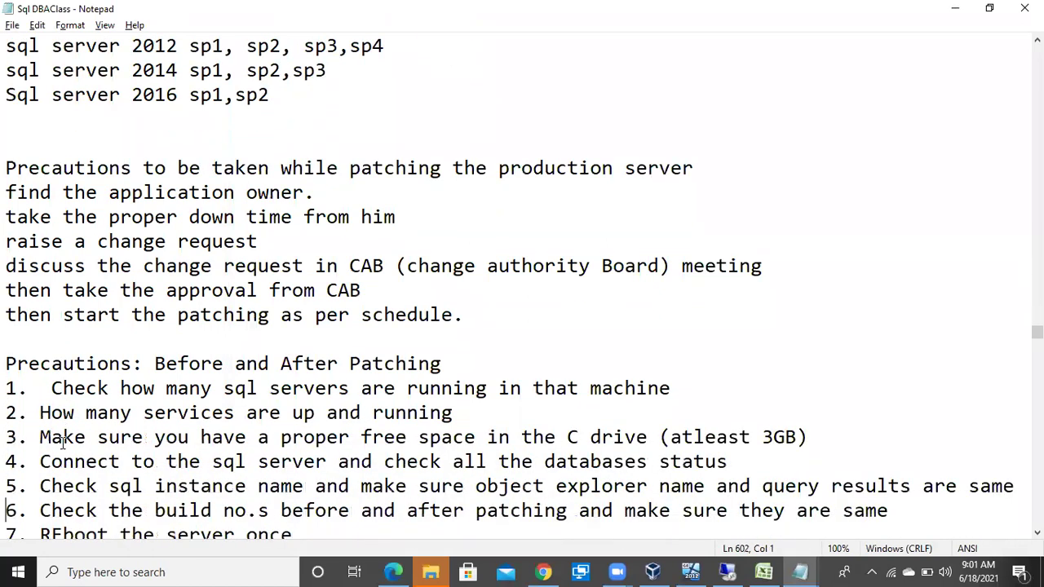
drag(45, 192, 271, 195)
drag(77, 217, 351, 217)
click(81, 243)
drag(82, 243, 259, 243)
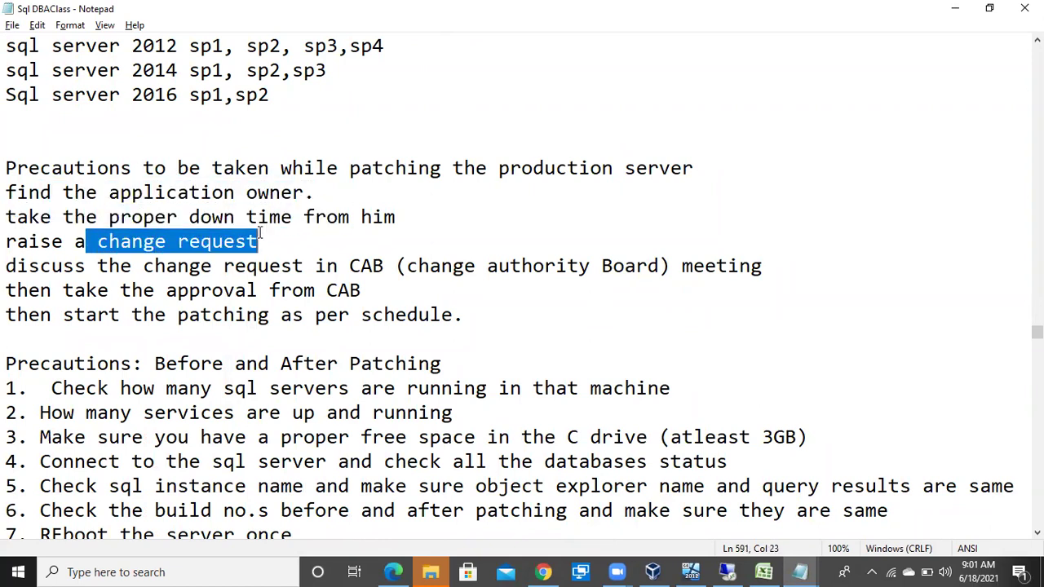
drag(97, 266, 374, 266)
drag(133, 291, 337, 267)
click(182, 315)
drag(179, 315, 396, 315)
click(505, 314)
drag(503, 314, 177, 217)
click(177, 217)
Remove the extra space before "Check" in item 1 of the Before and After Patching list and highlight part of that item
scroll(177, 210, down, 2)
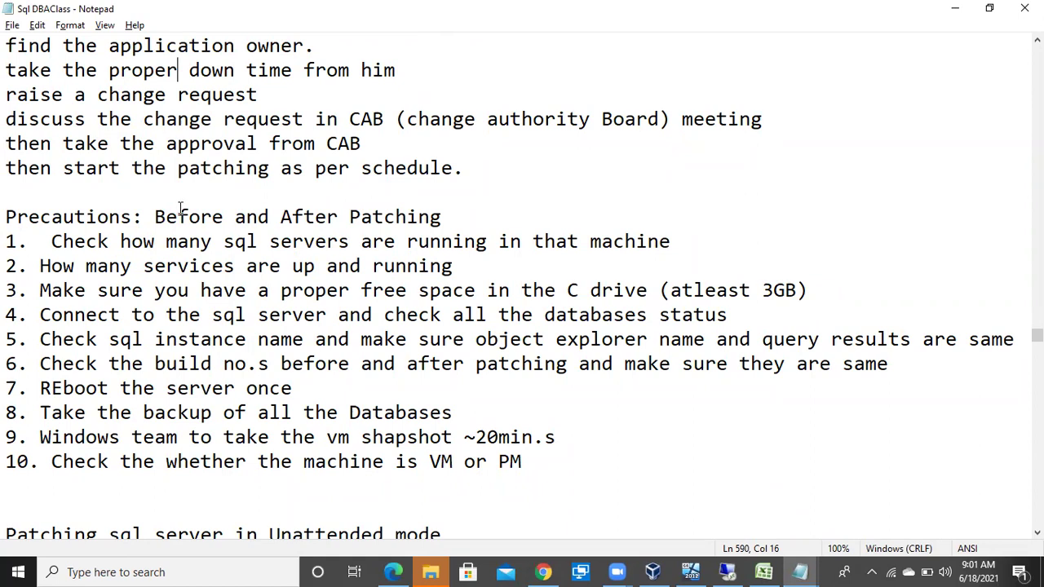
drag(526, 464, 6, 248)
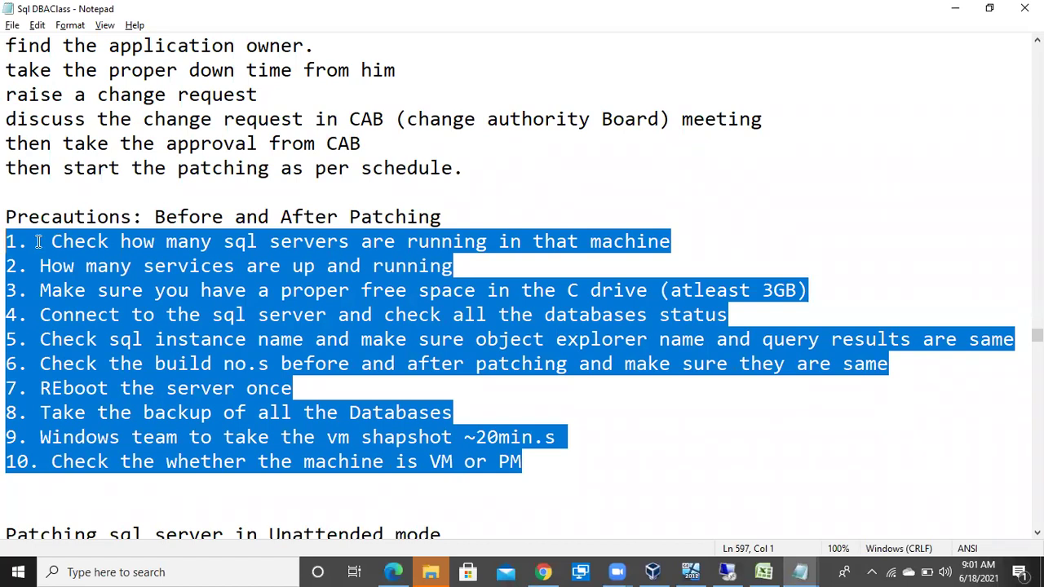
click(36, 241)
key(Delete)
drag(88, 242, 280, 241)
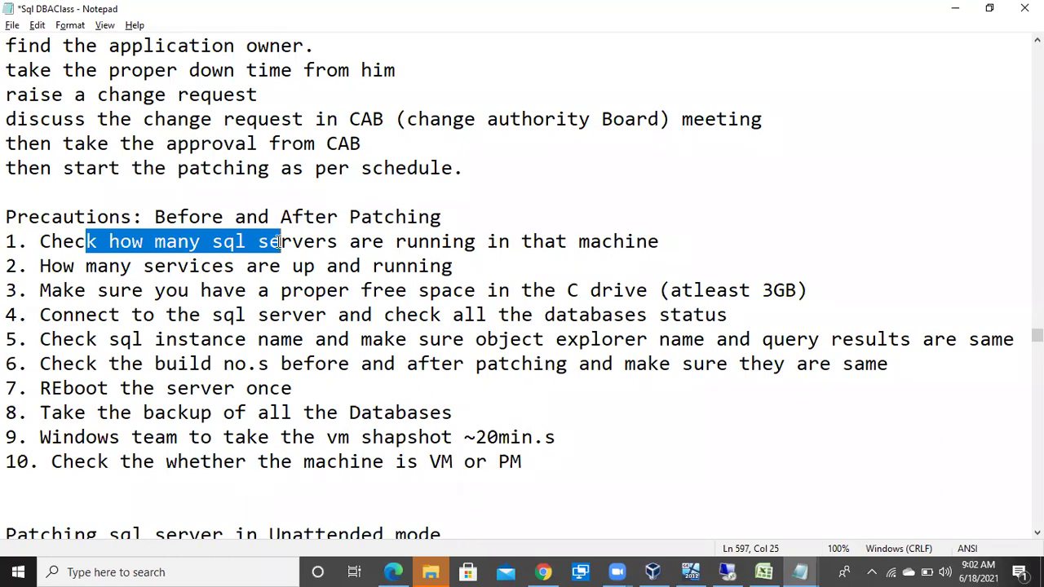
Switch to the remote desktop session 192.168.0.104, minimize Command Prompt and Server Manager, and move the connection bar aside
click(726, 571)
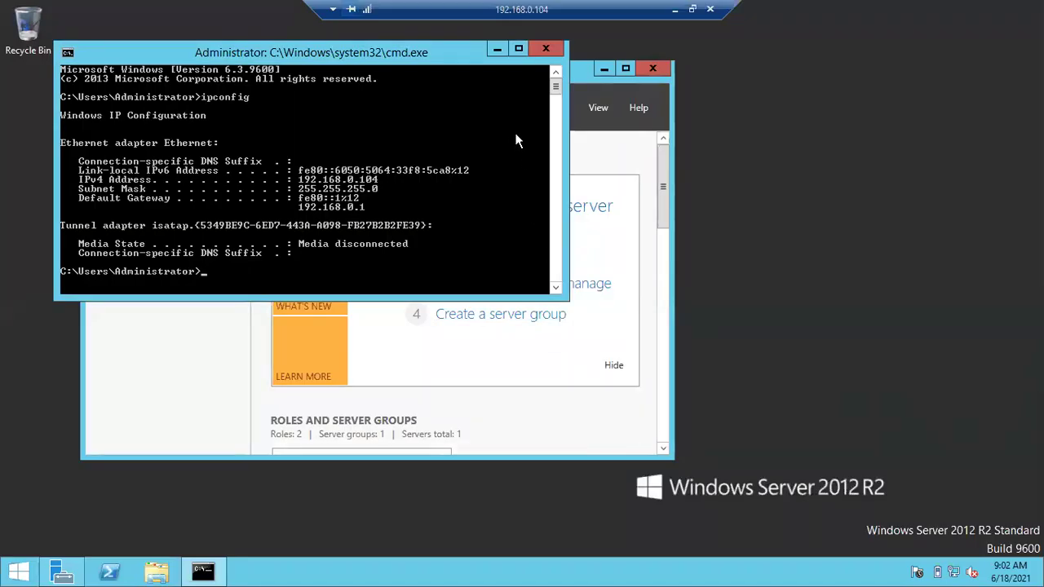
click(498, 49)
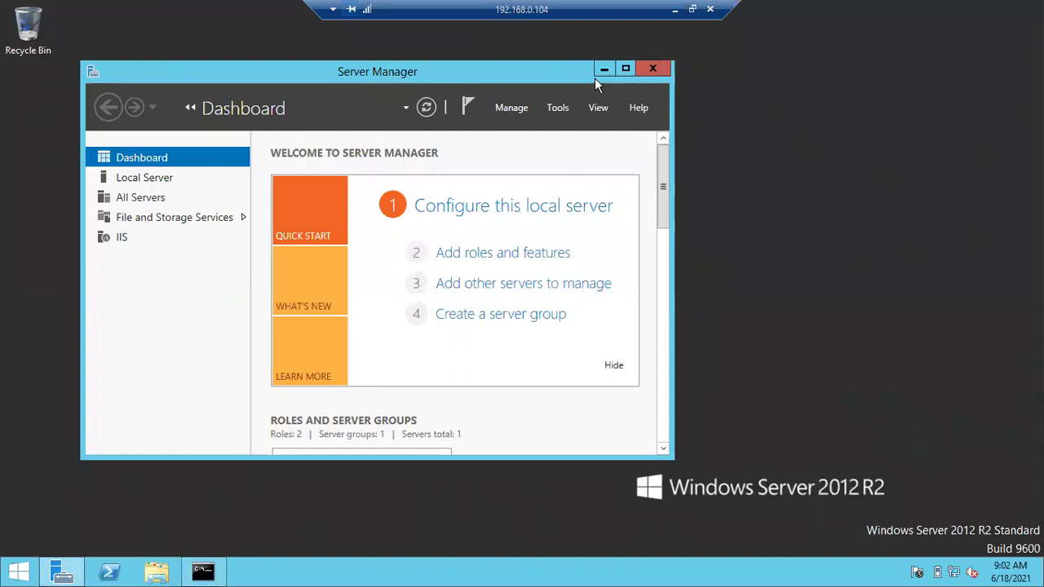
click(595, 73)
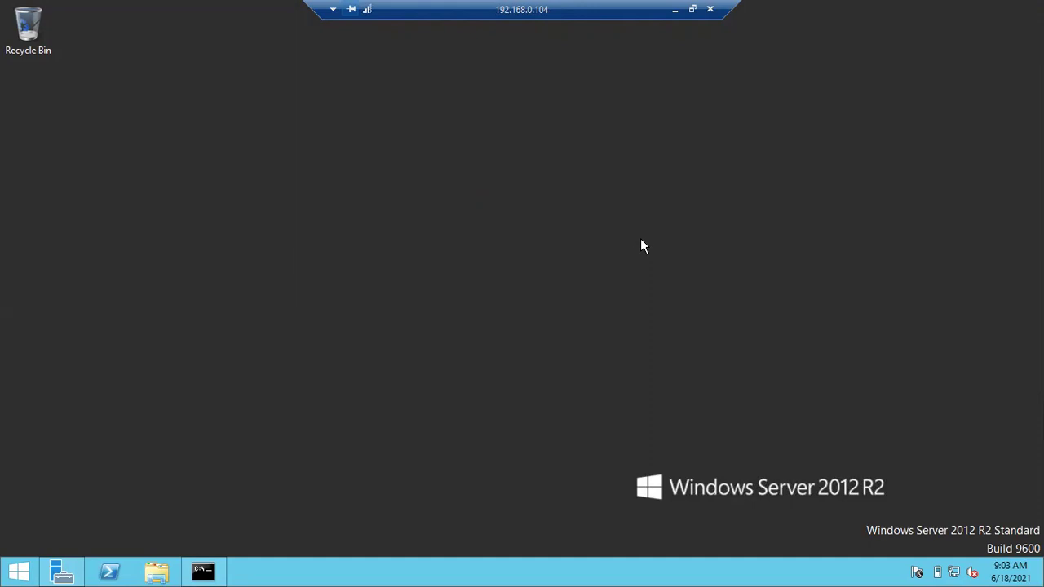
drag(402, 9, 189, 6)
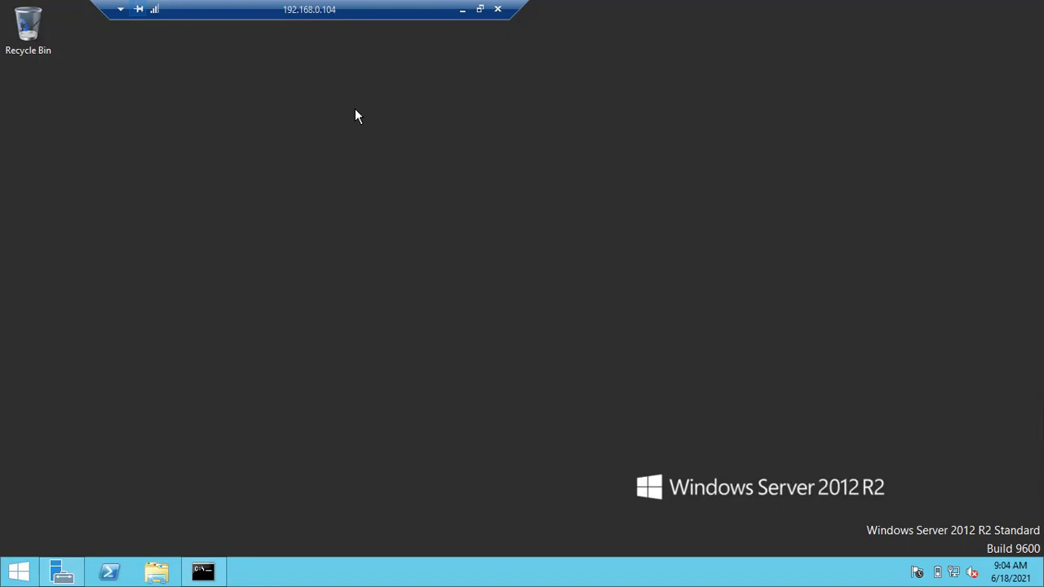
Open the Services console on the remote server with services.msc and sort the services by name
key(super+r)
text(service)
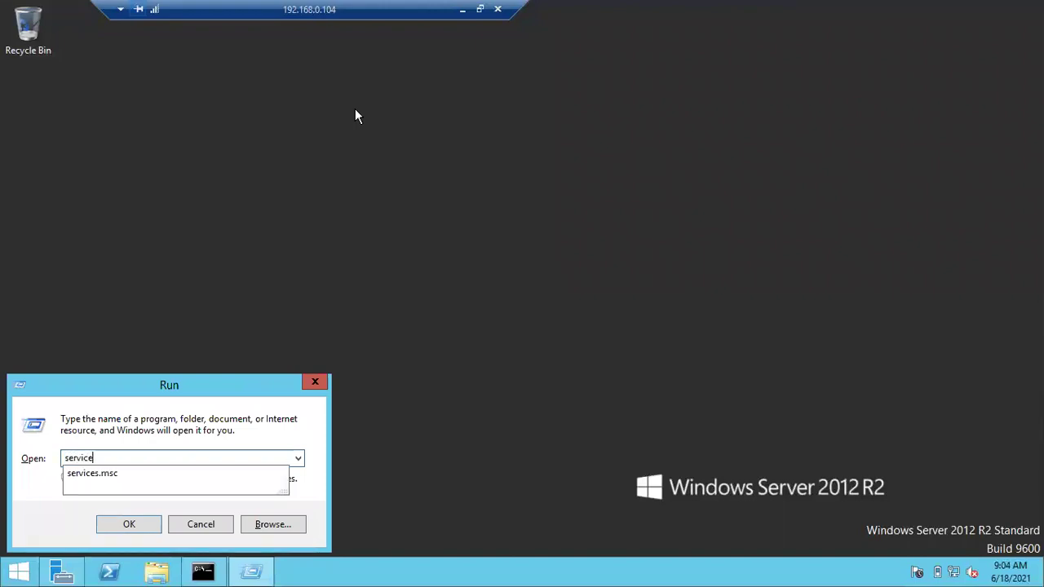
key(Down)
key(Return)
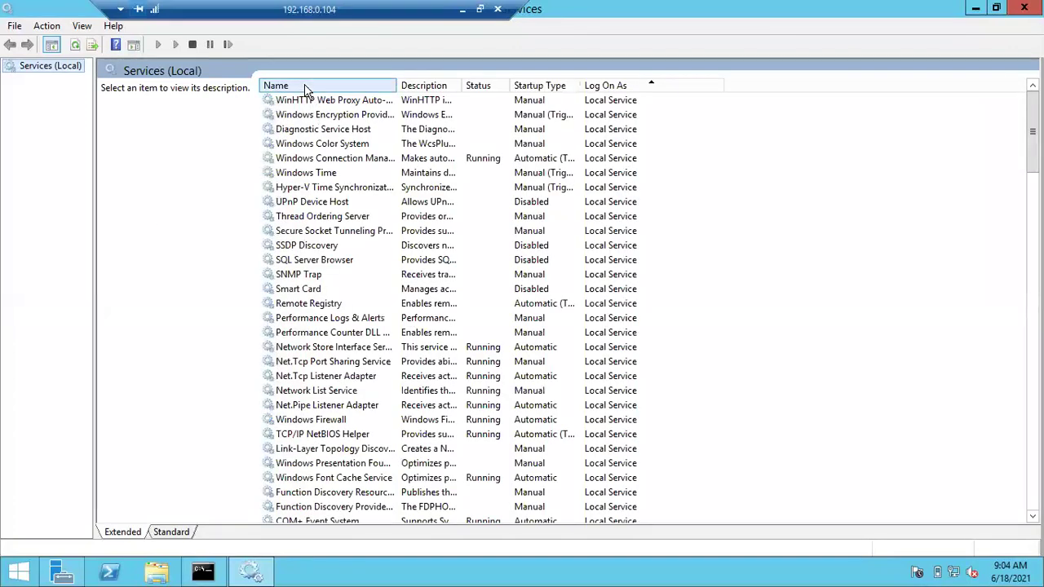
click(304, 86)
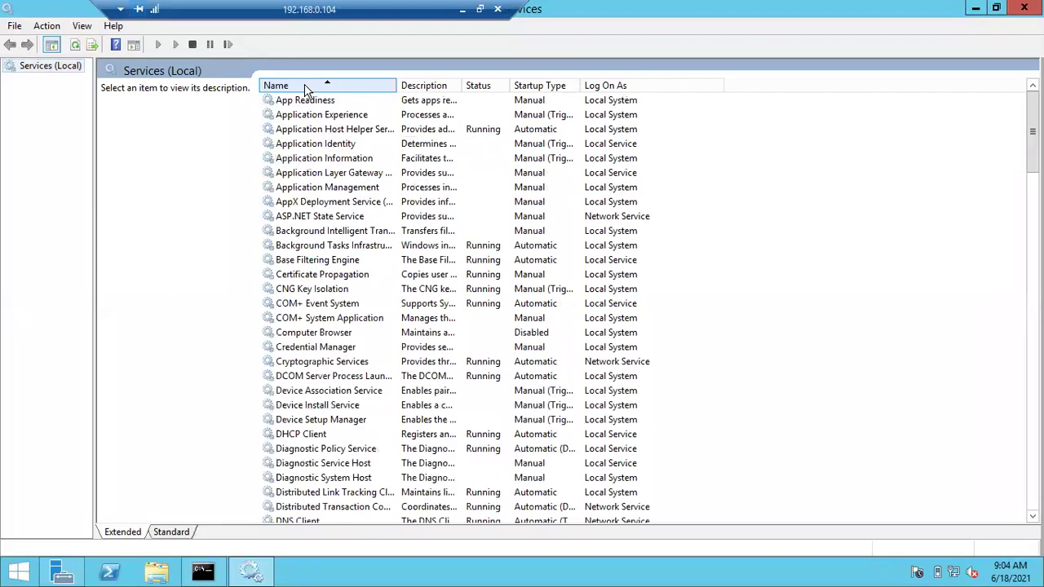
Locate the SQL Server services in the list and widen the Name column to examine their full names and status
scroll(324, 133, down, 3)
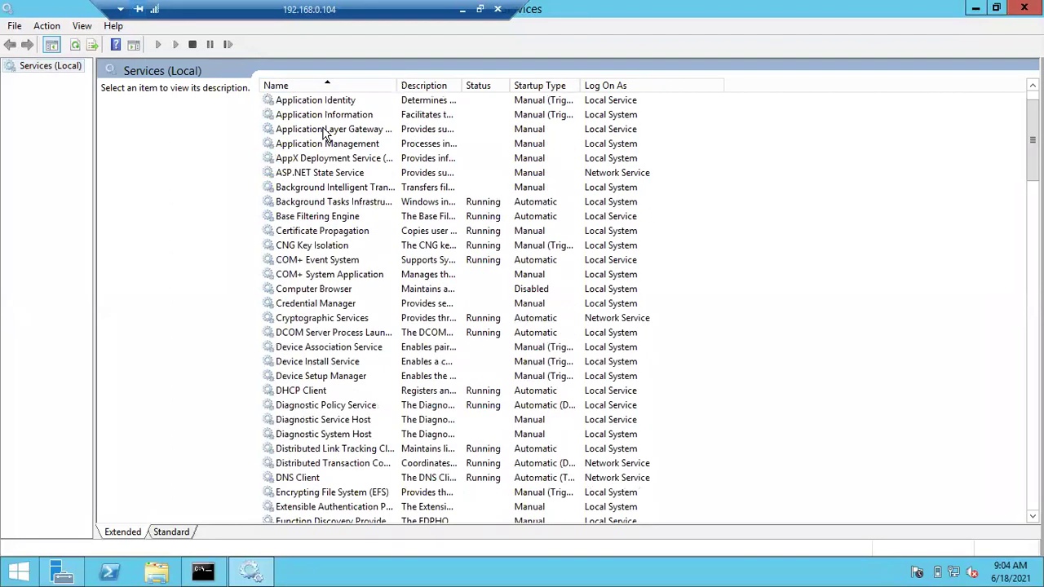
click(299, 150)
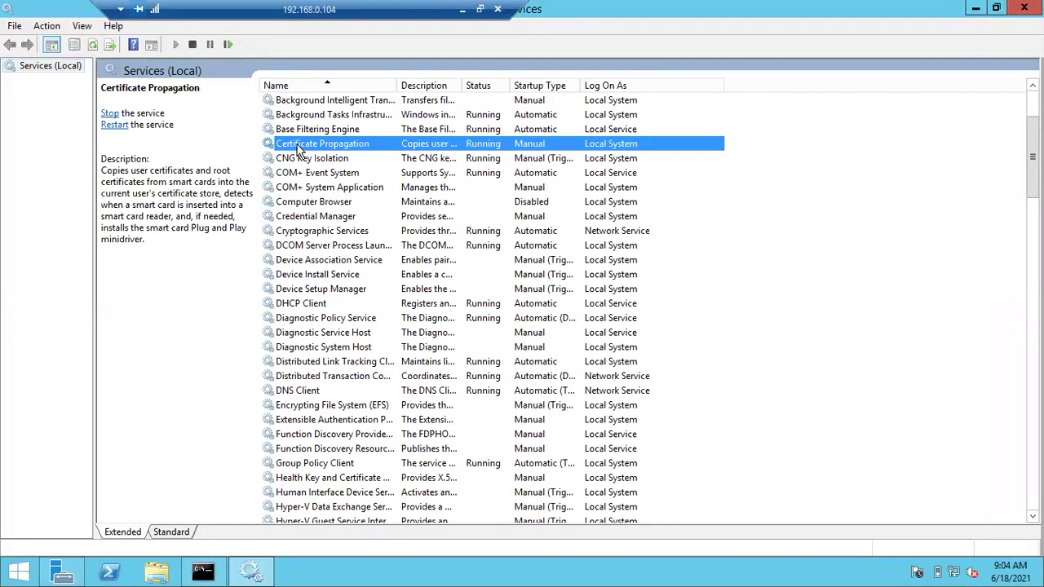
key(s)
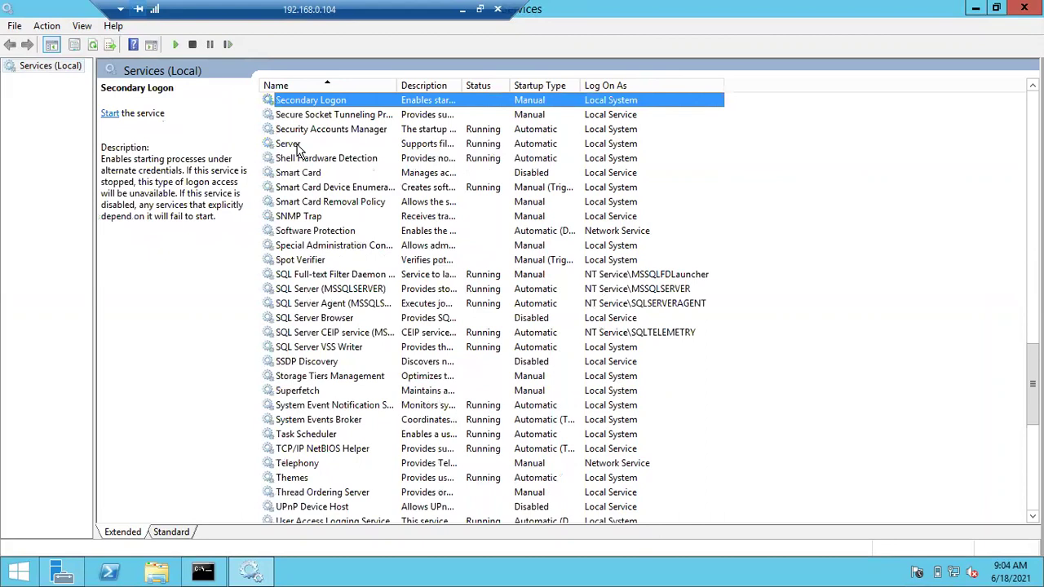
click(295, 277)
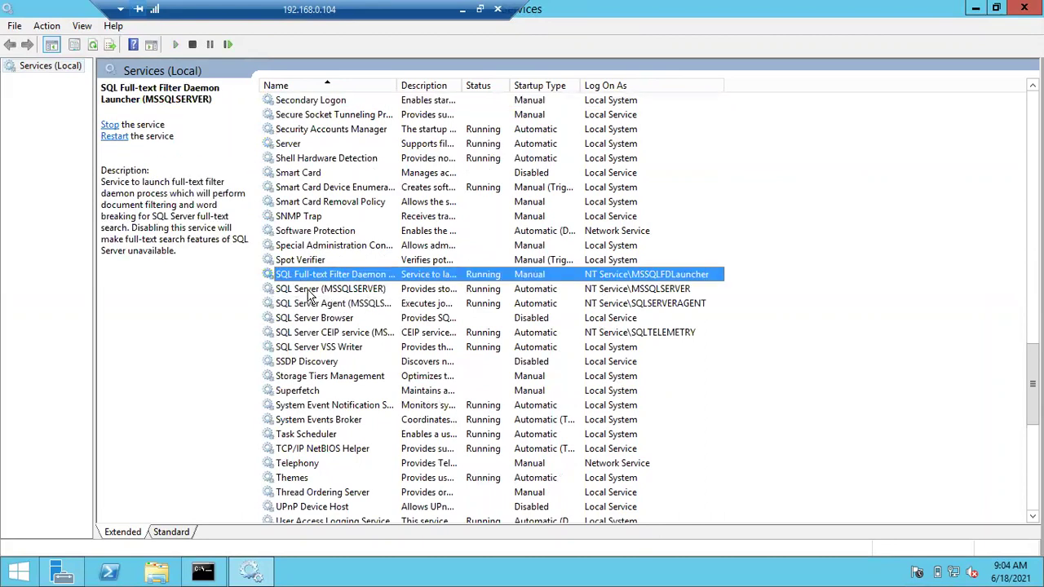
click(309, 292)
drag(397, 84, 460, 84)
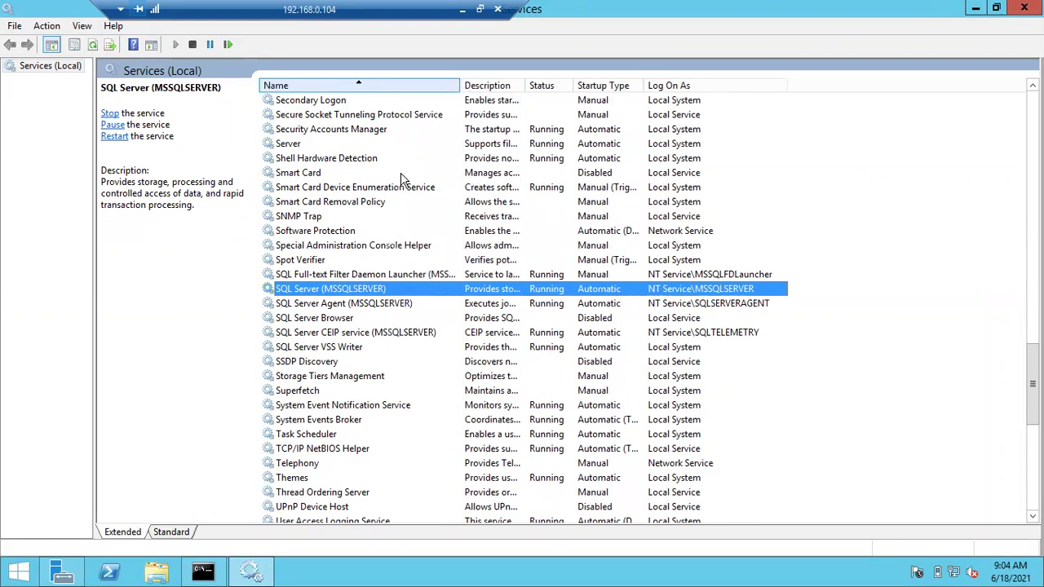
click(307, 306)
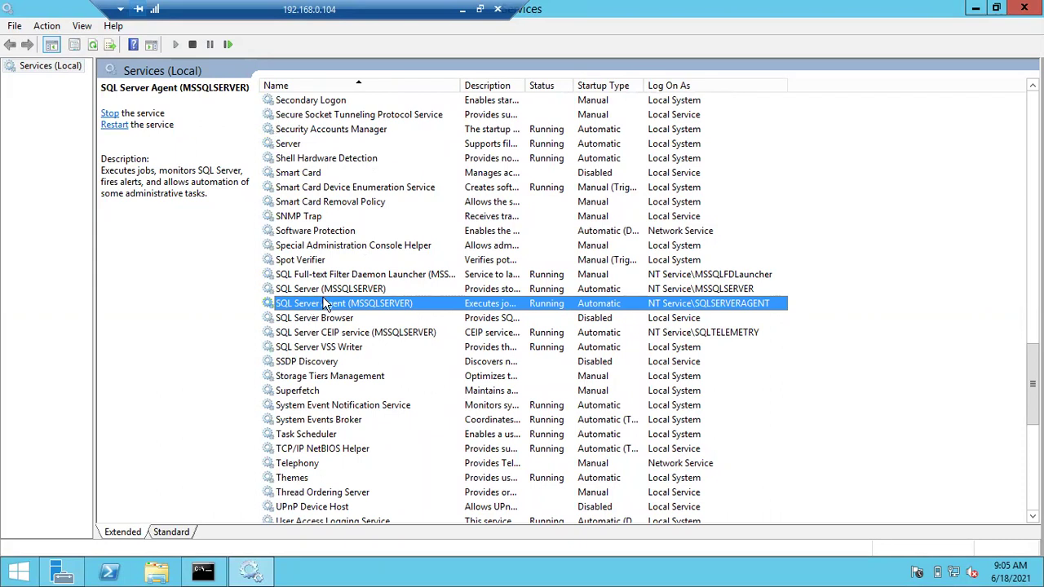
click(331, 289)
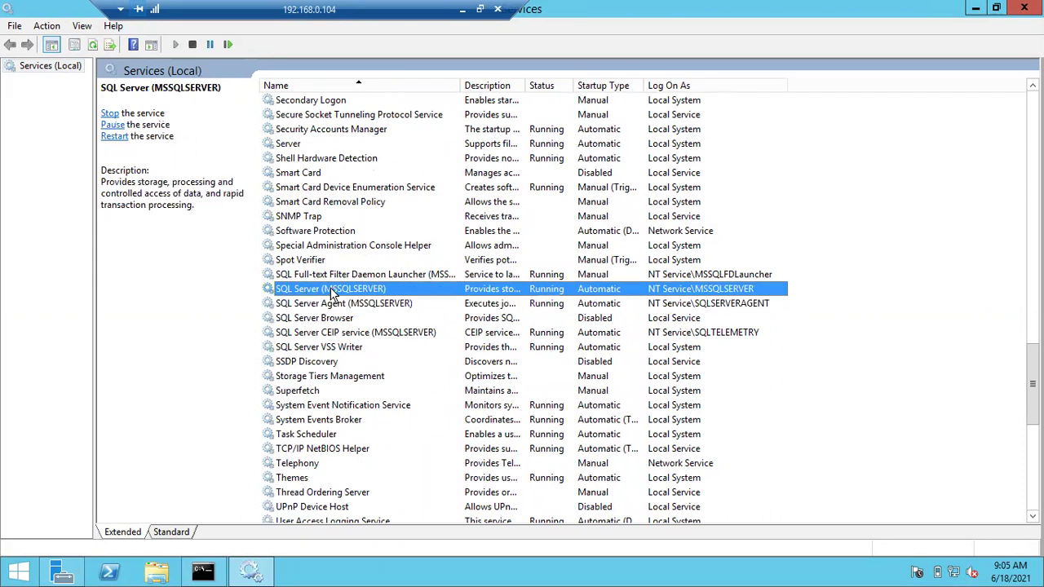
drag(462, 81, 525, 86)
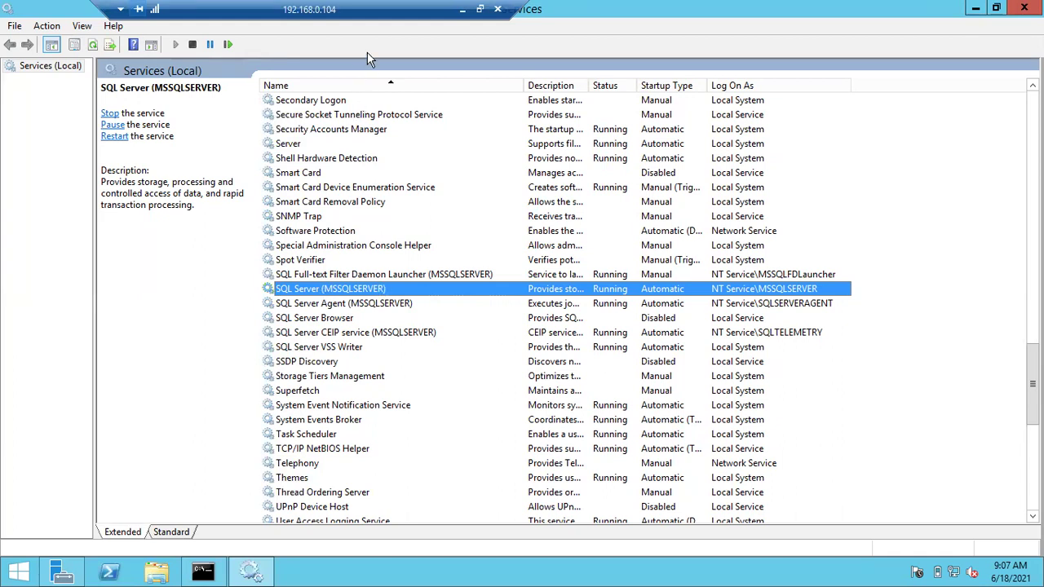
Return to the Sql DBAClass notes and highlight items 1 and 2 about running SQL servers and services
click(464, 9)
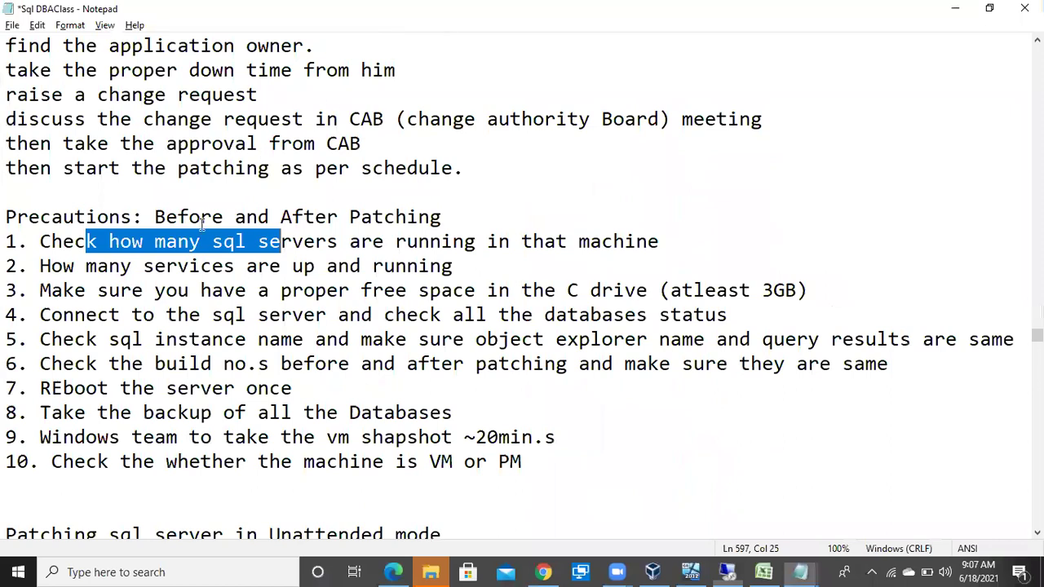
drag(212, 243, 441, 242)
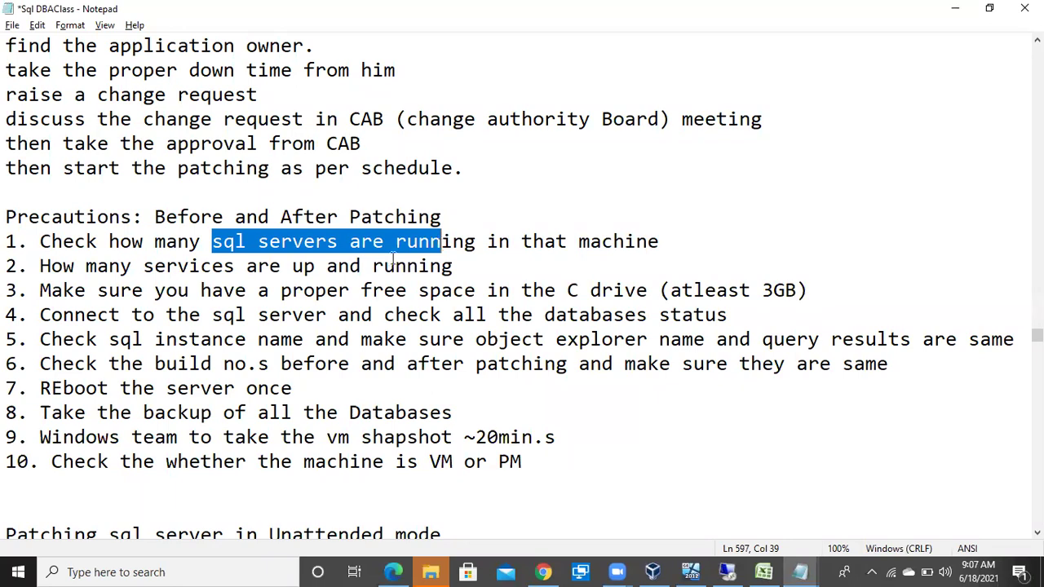
drag(154, 266, 453, 266)
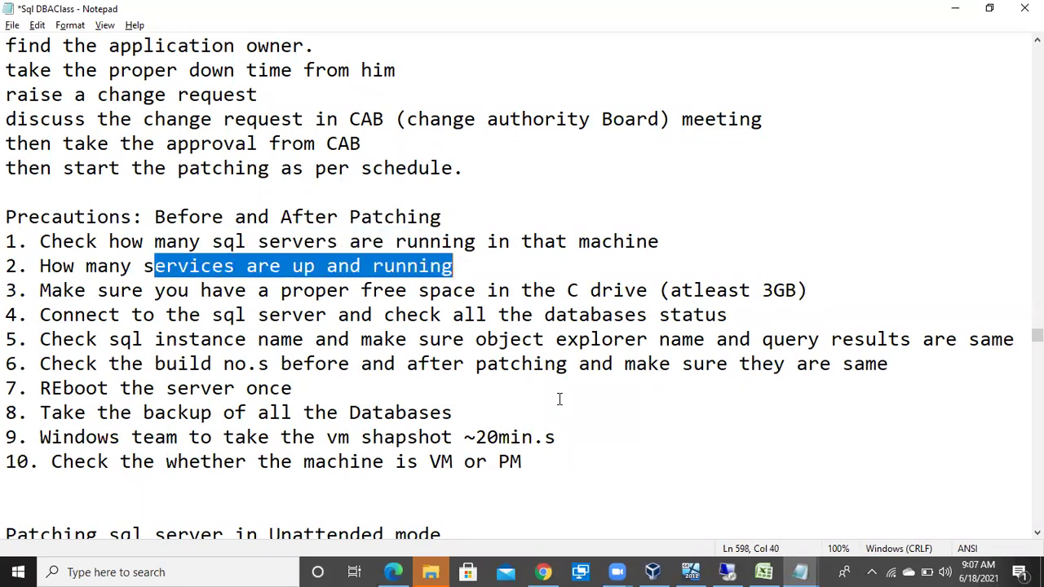
Switch back to the remote desktop session and run sqlservermanager14.msc from the Run dialog
click(727, 571)
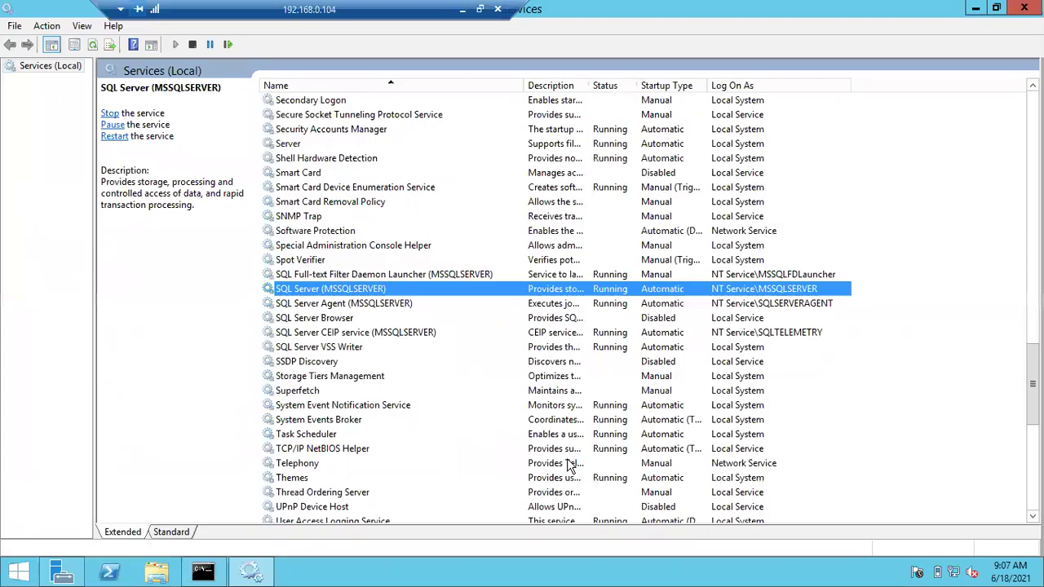
key(super+r)
text(c)
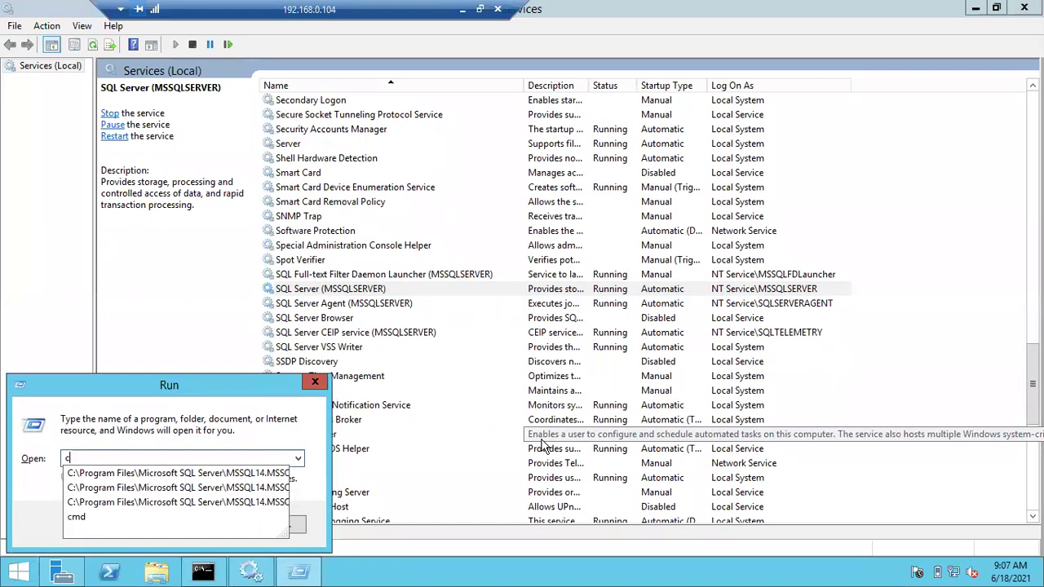
text(md)
key(BackSpace)
key(BackSpace)
key(BackSpace)
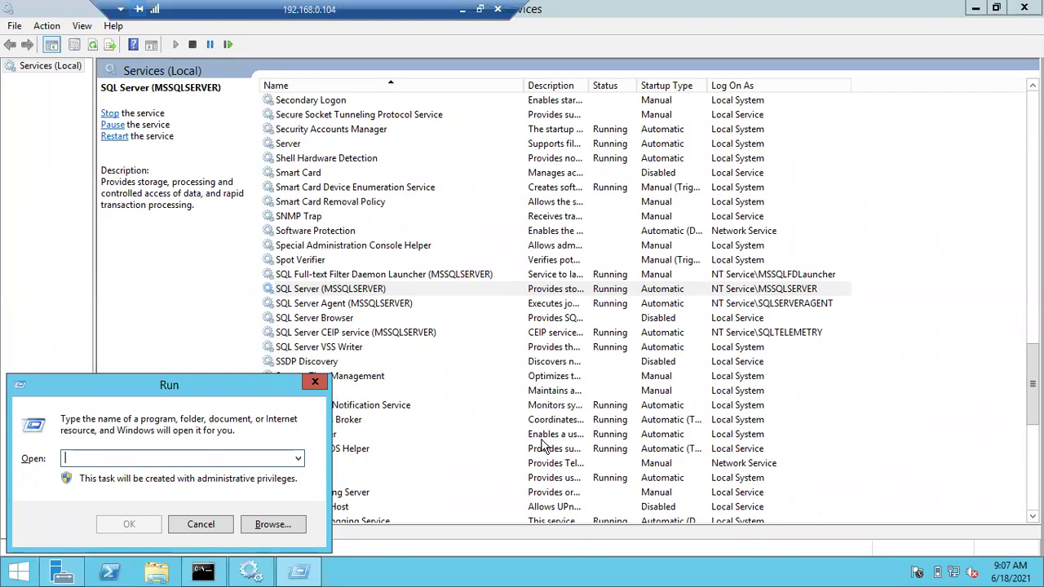
text(sqlservermanager14.msc)
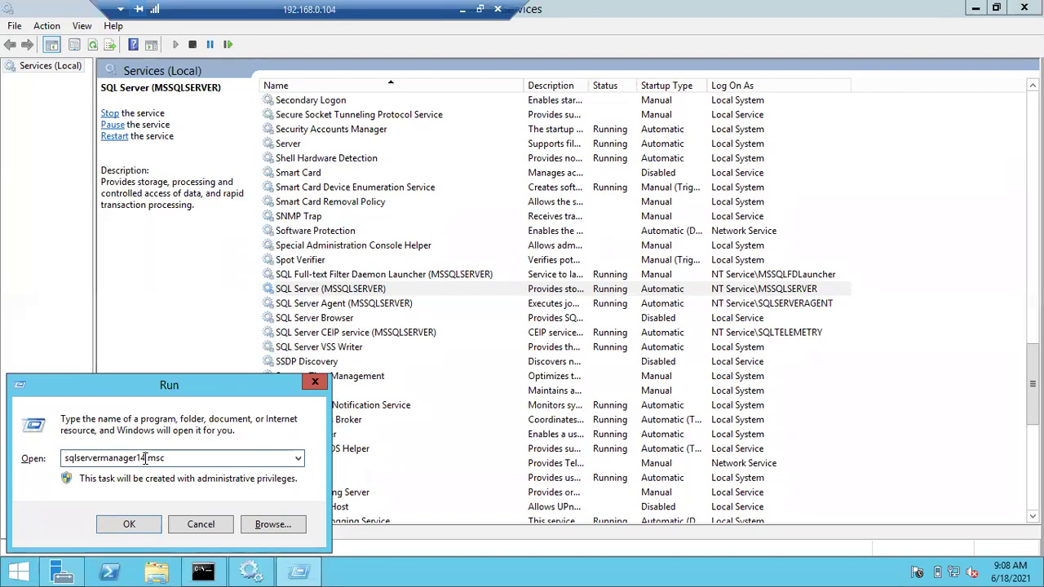
click(112, 528)
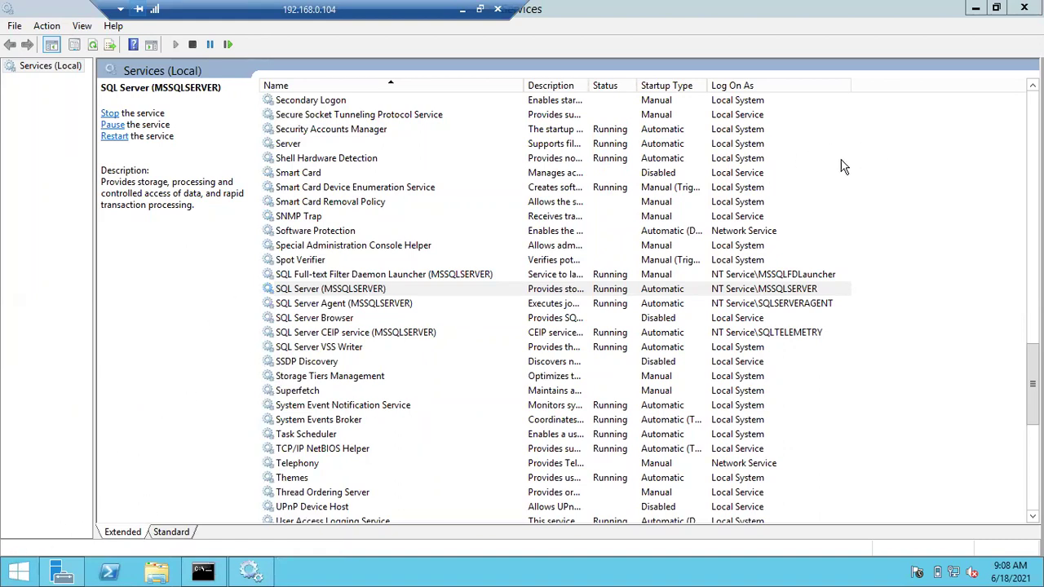
Search the remote server's programs for "confi" and open SQL Server 2017 Configuration Manager
key(super)
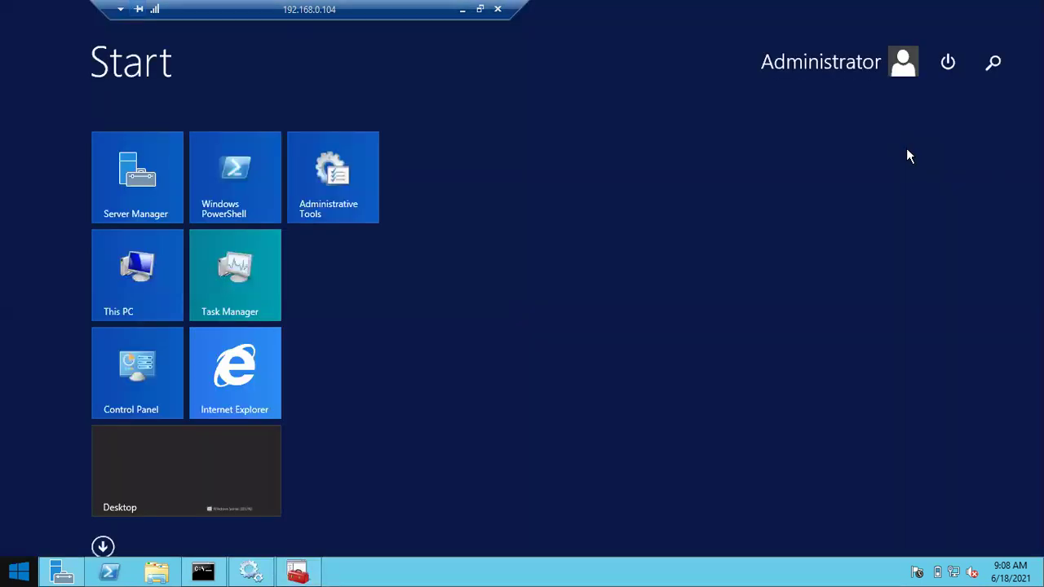
text(confi)
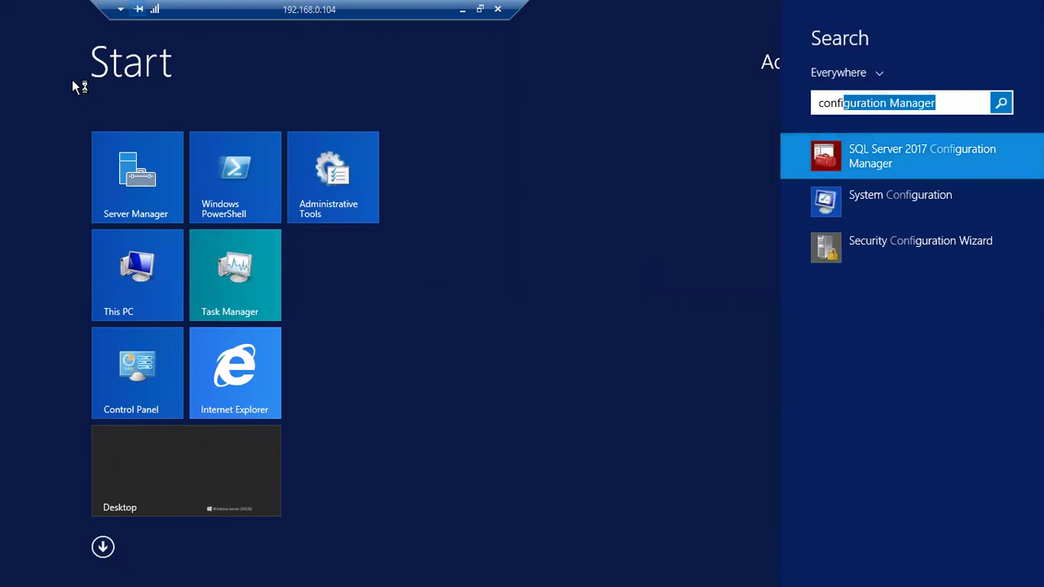
key(Return)
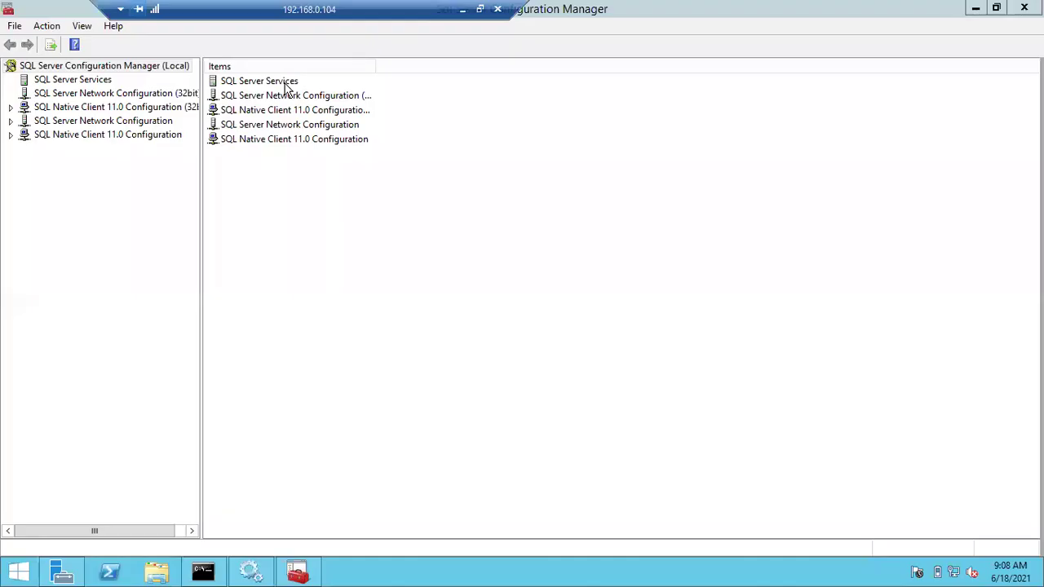
Open the SQL Server Services node and examine the SQL Server (MSSQLSERVER) and SQL Server Browser services' state
double_click(286, 83)
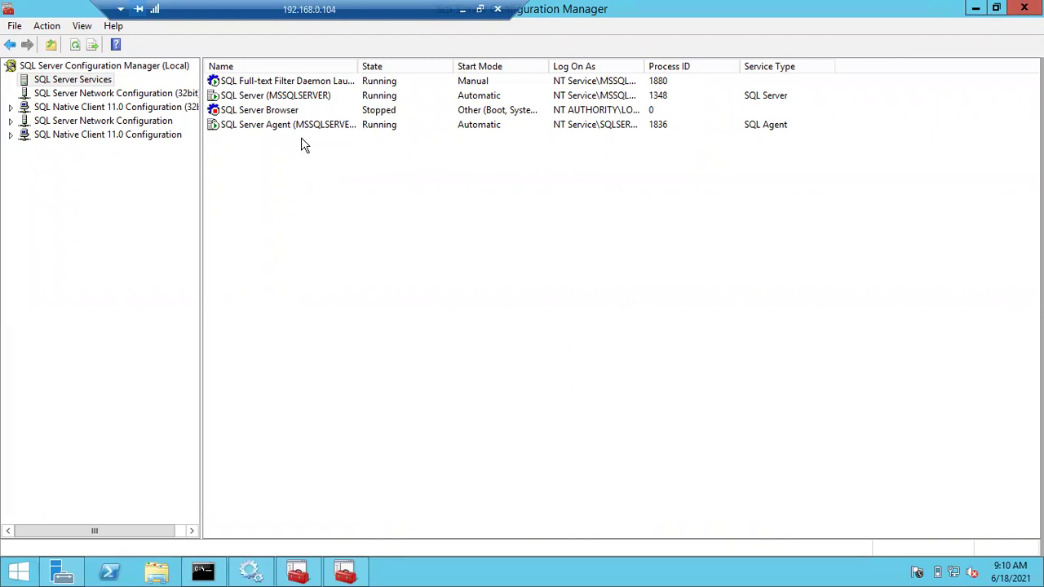
click(279, 112)
click(274, 96)
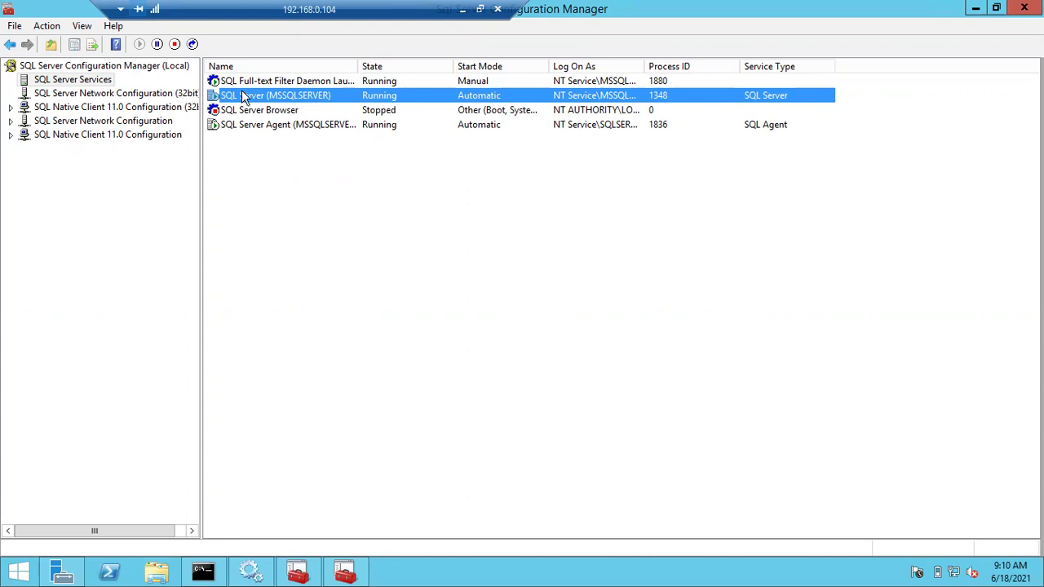
click(338, 117)
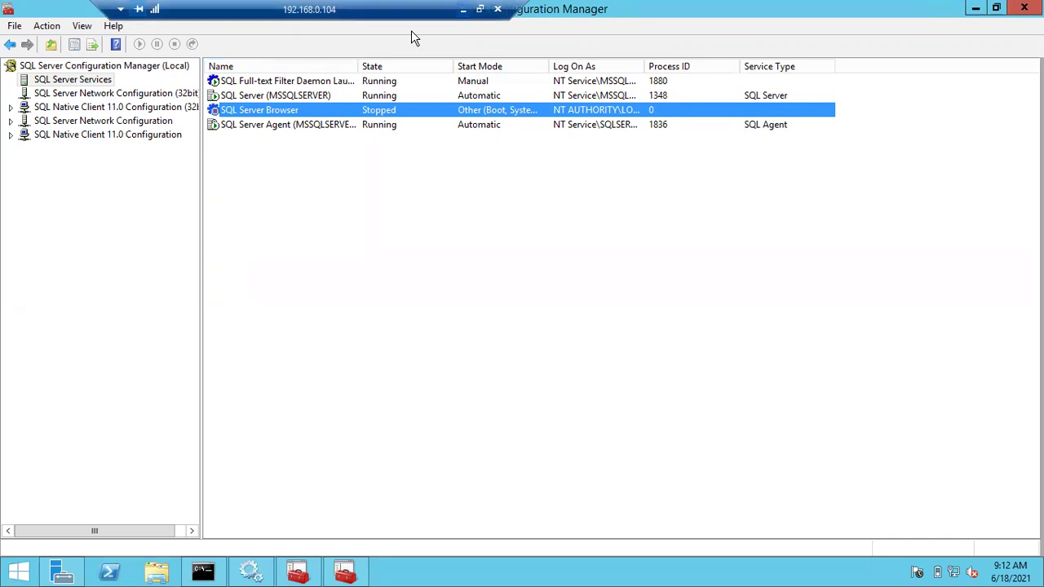
Return to the Sql DBAClass notes and highlight item 3 about free space in the C drive
click(463, 9)
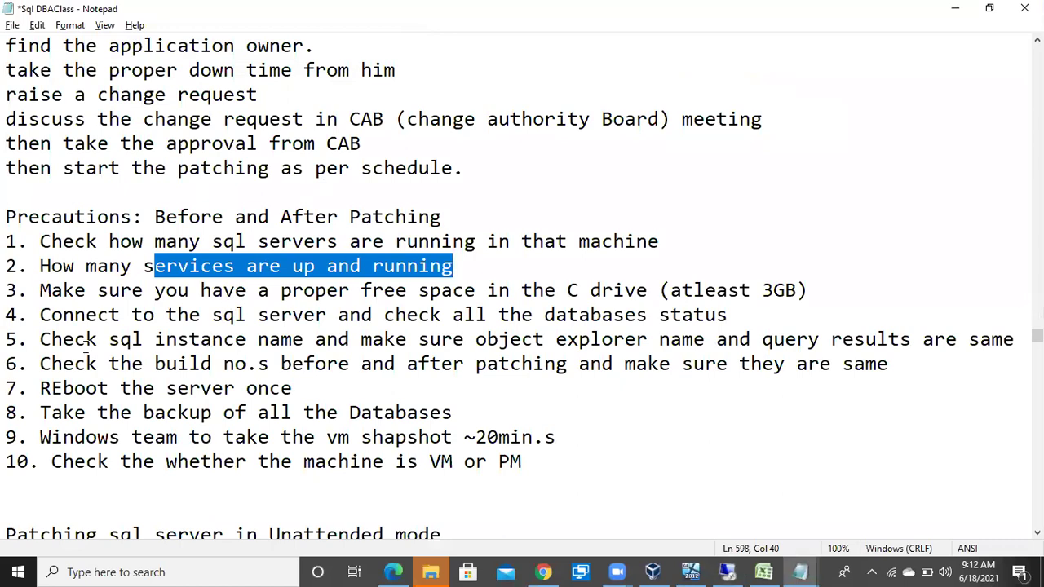
click(52, 295)
drag(52, 295, 418, 291)
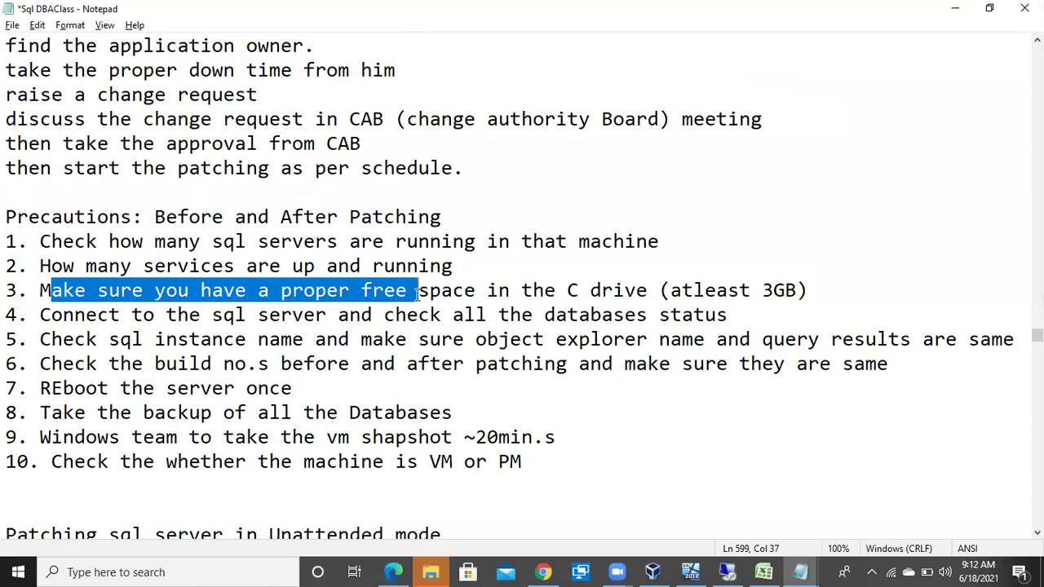
Switch back to the remote desktop session, open This PC and check the free space on Local Disk (C:)
click(728, 571)
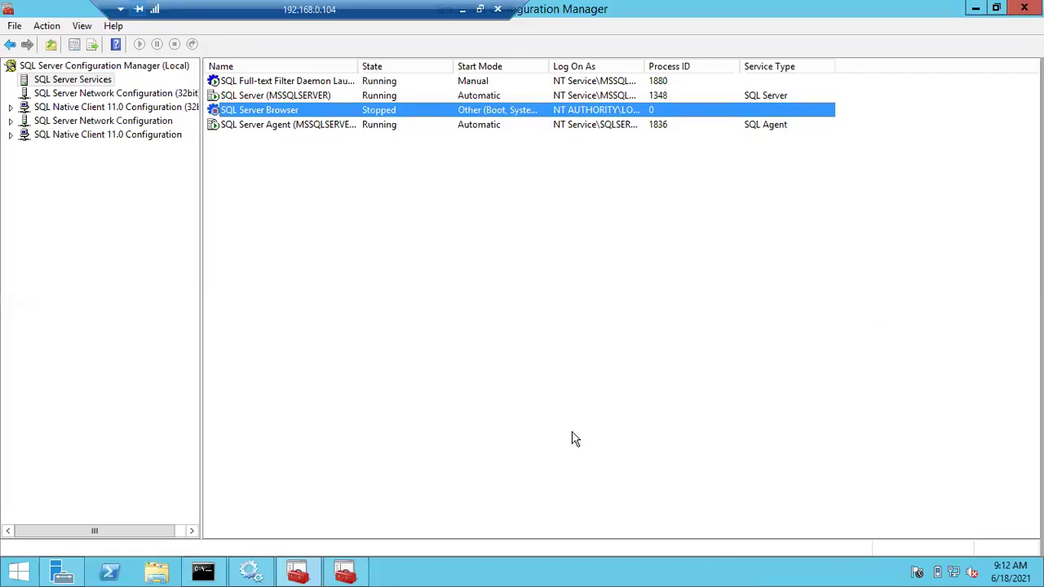
key(super+r)
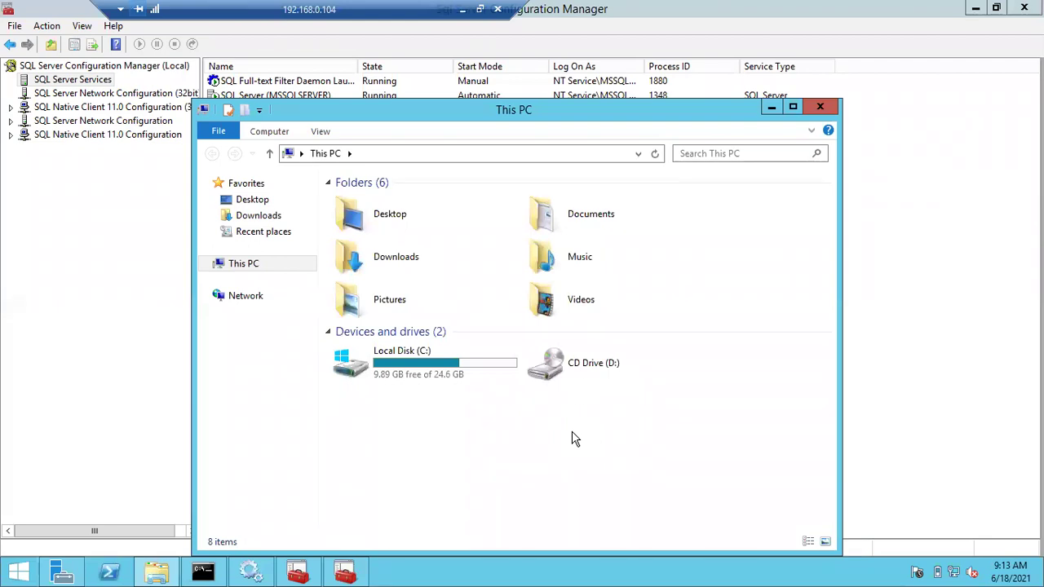
click(459, 376)
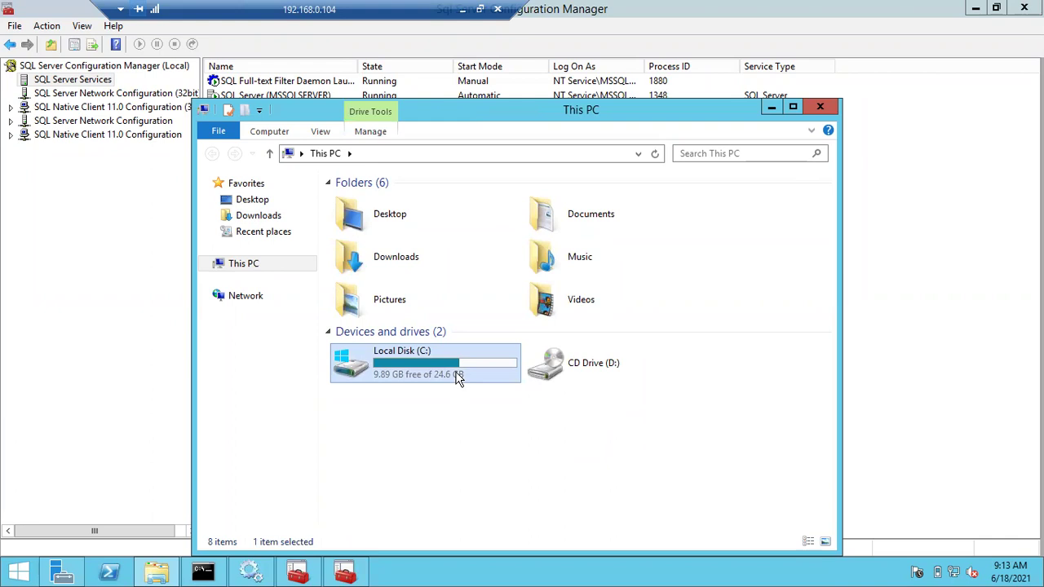
Return to the notes and highlight item 4 about connecting to the SQL server and checking all databases' status
click(463, 9)
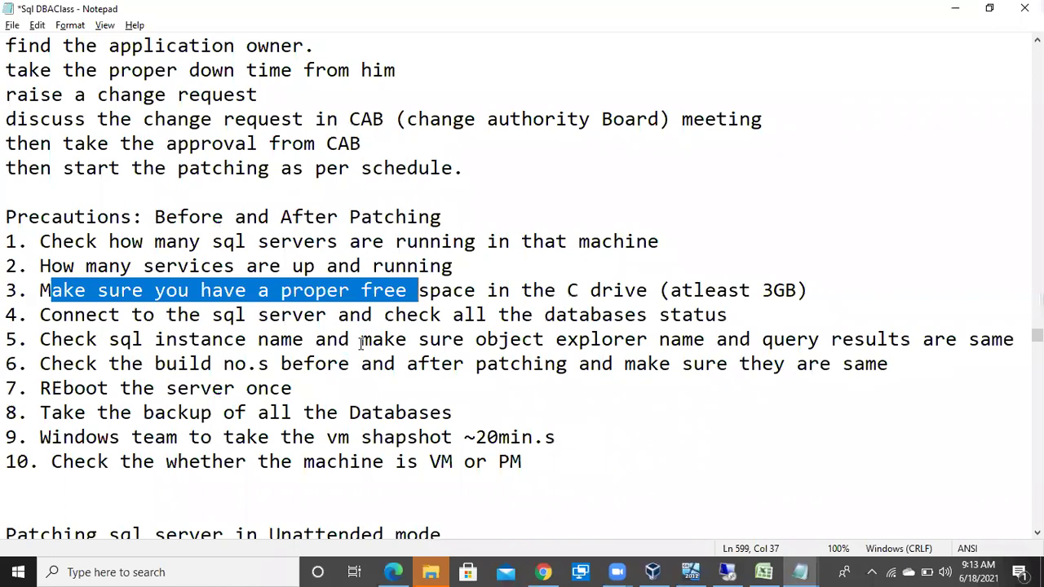
click(727, 571)
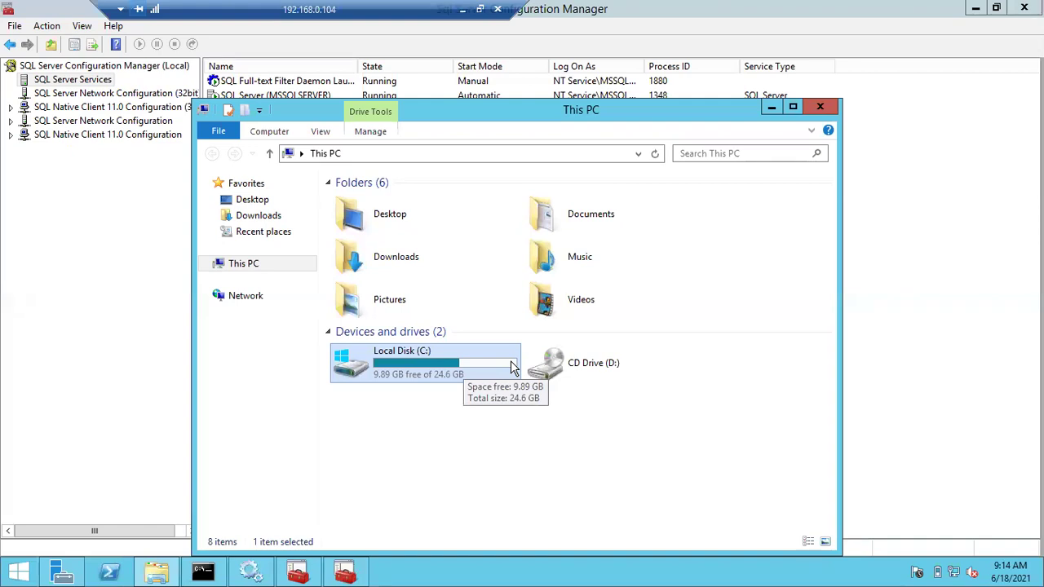
click(462, 9)
drag(75, 316, 315, 339)
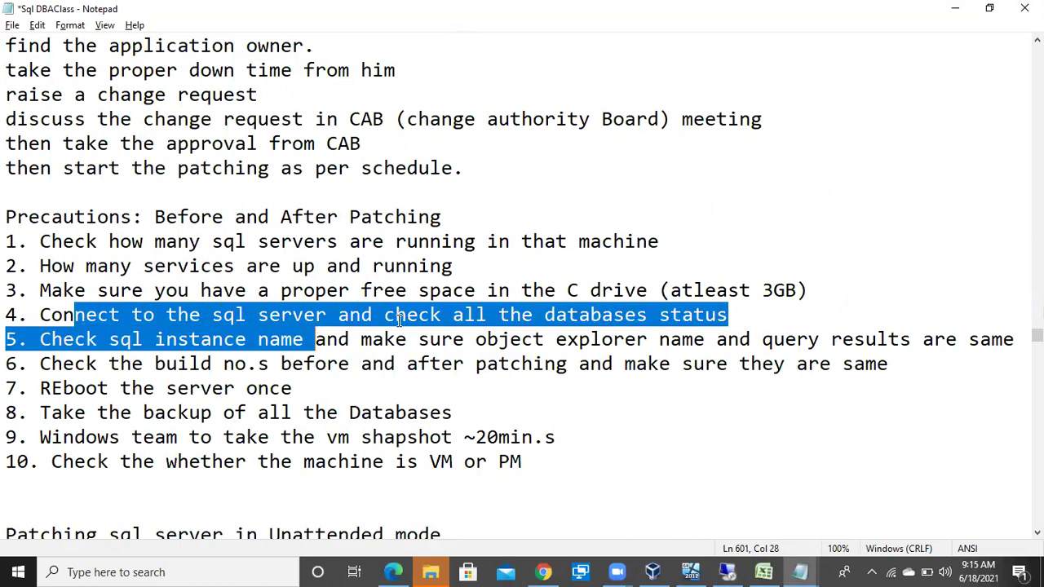
click(399, 320)
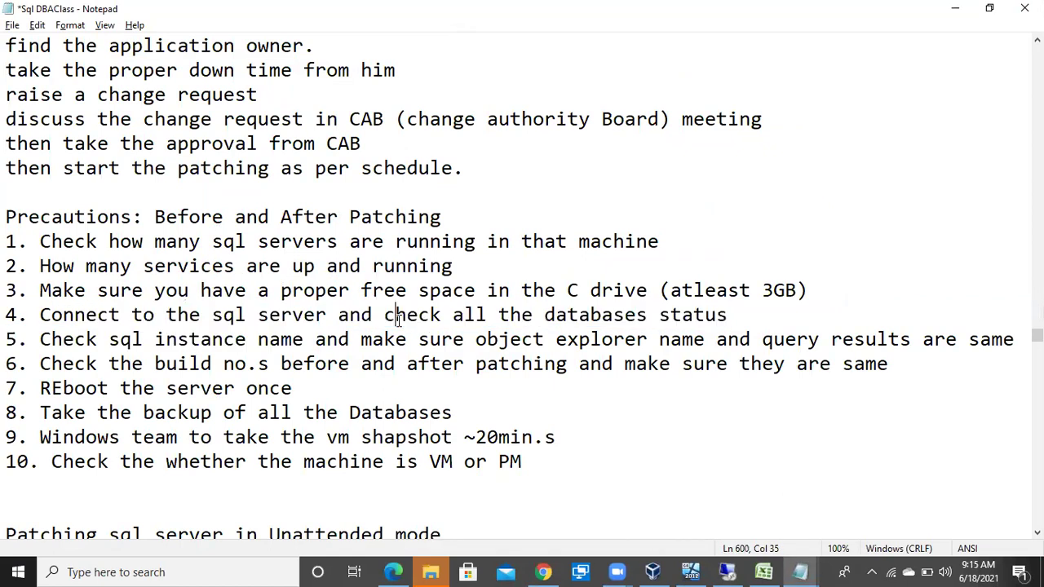
Switch back to the remote desktop session and search its programs for "ssm" to launch SQL Server Management Studio
click(718, 571)
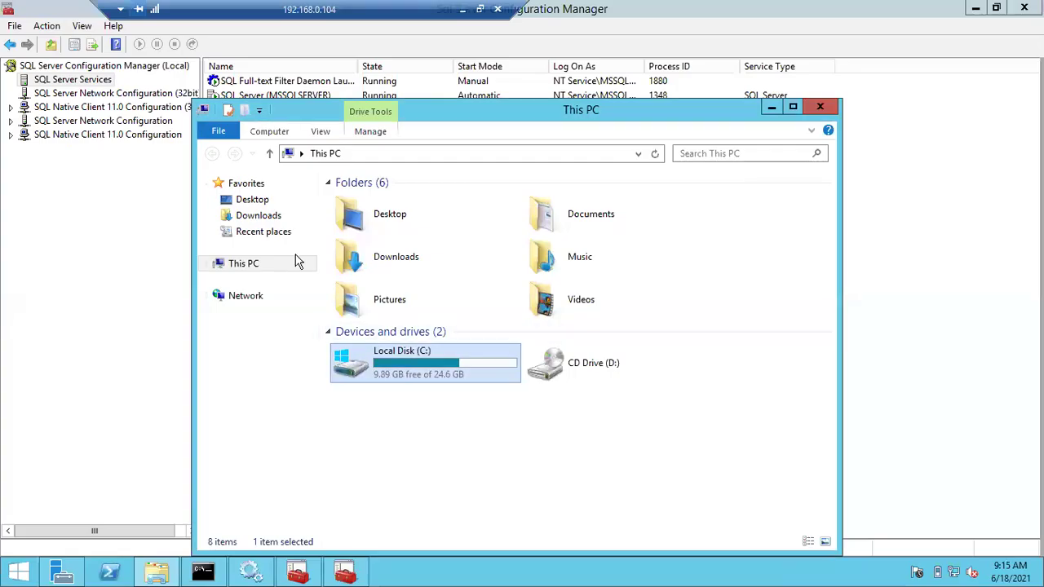
click(14, 575)
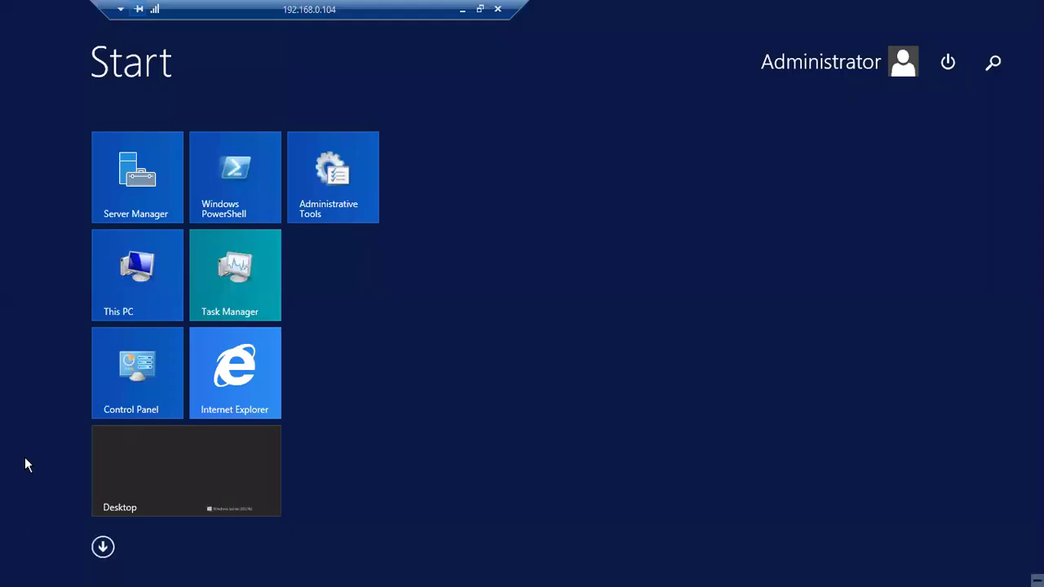
text(ss)
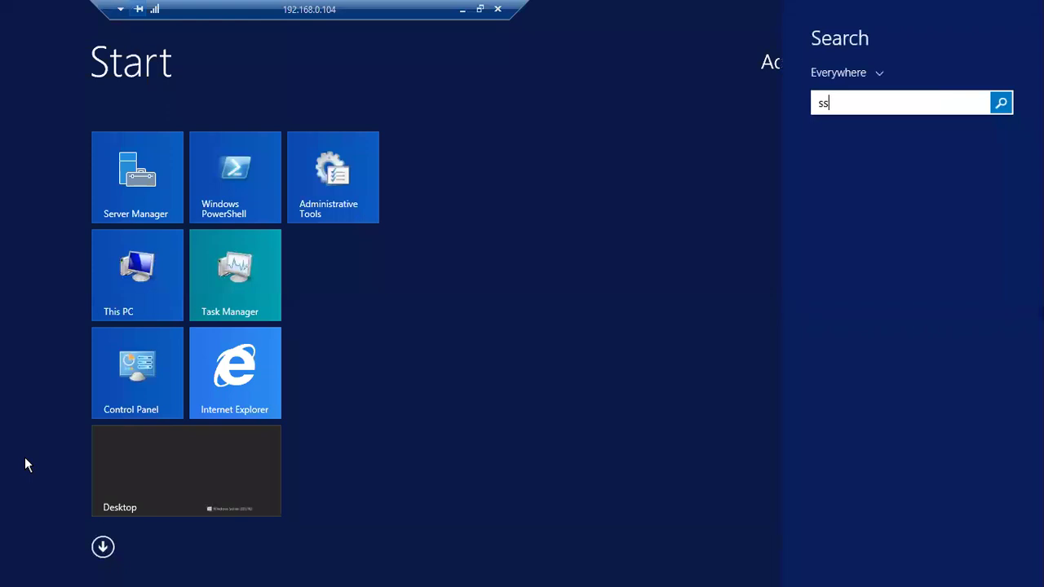
text(m)
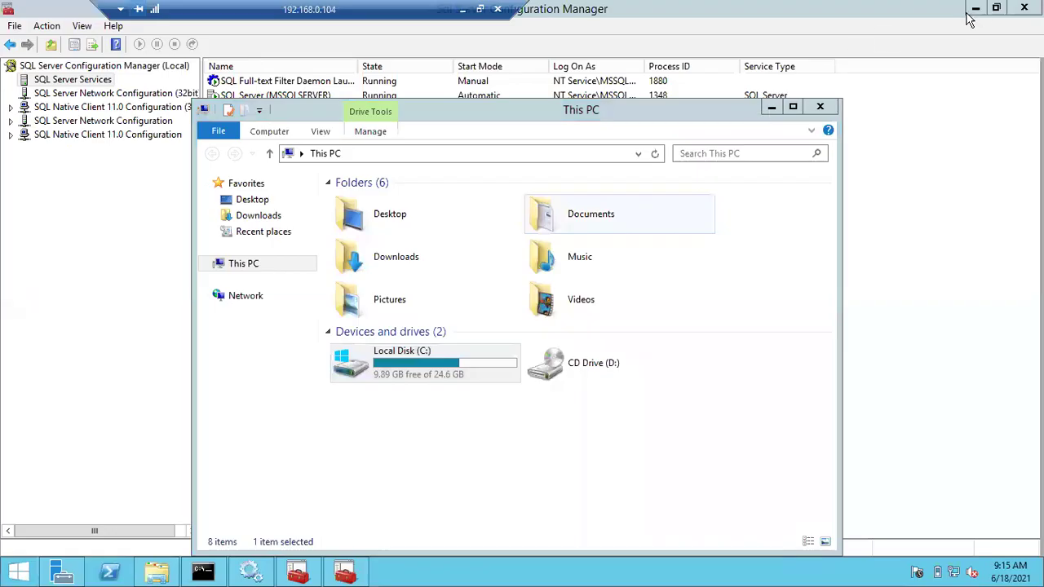
Minimize the This PC, Configuration Manager and Services windows on the remote server
click(796, 105)
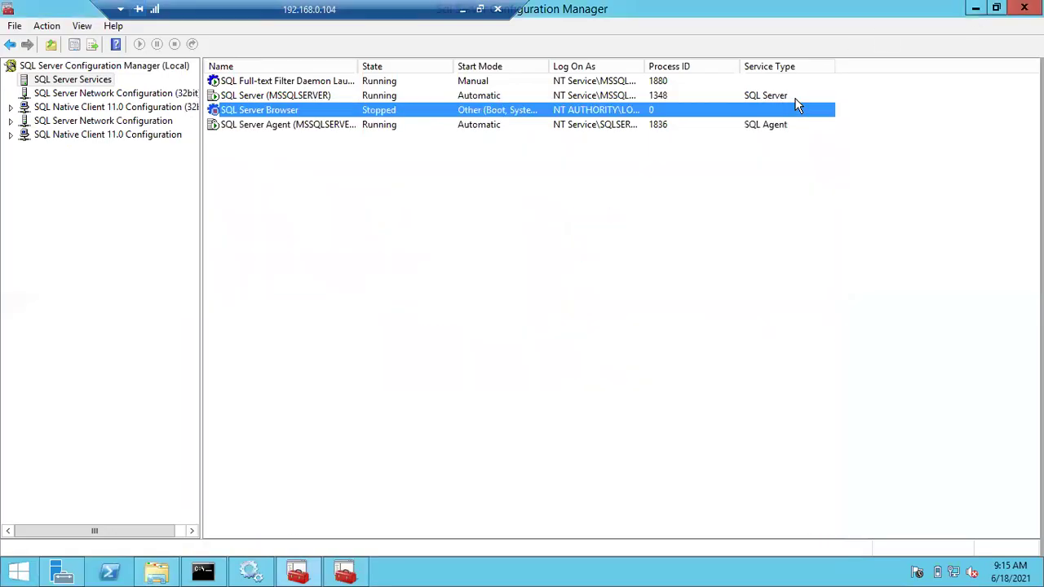
click(976, 8)
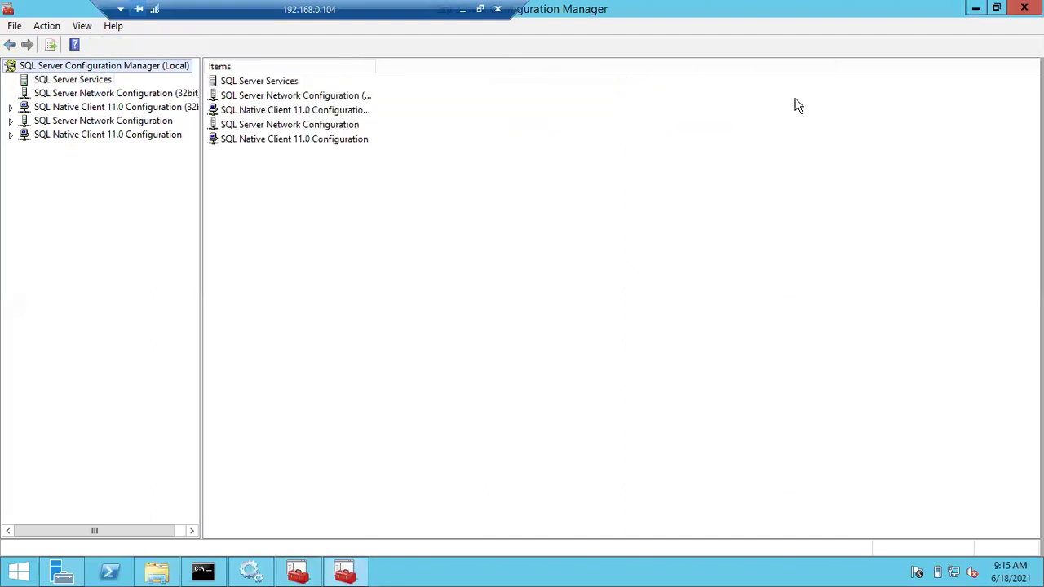
click(976, 8)
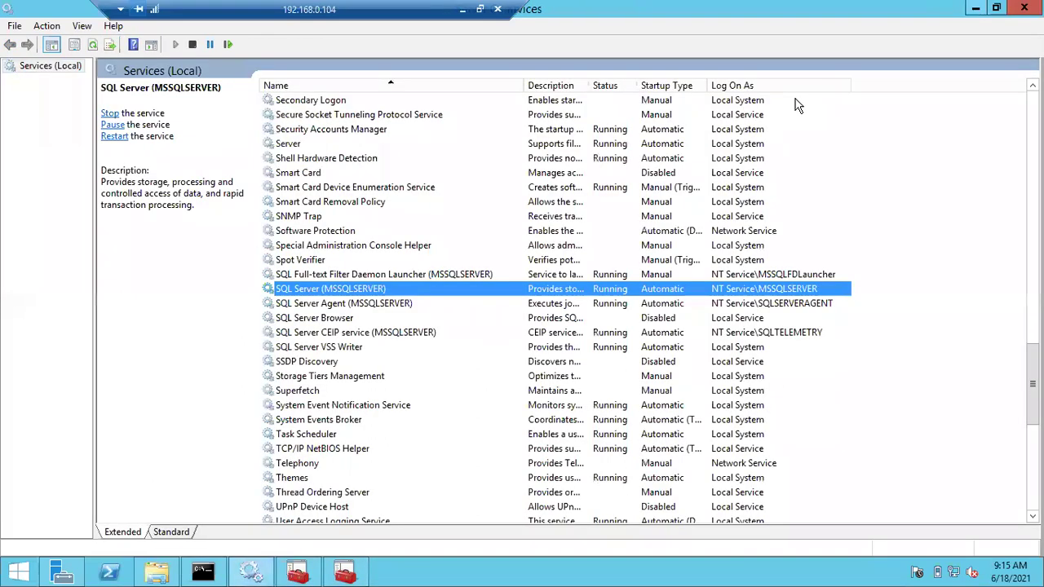
click(975, 8)
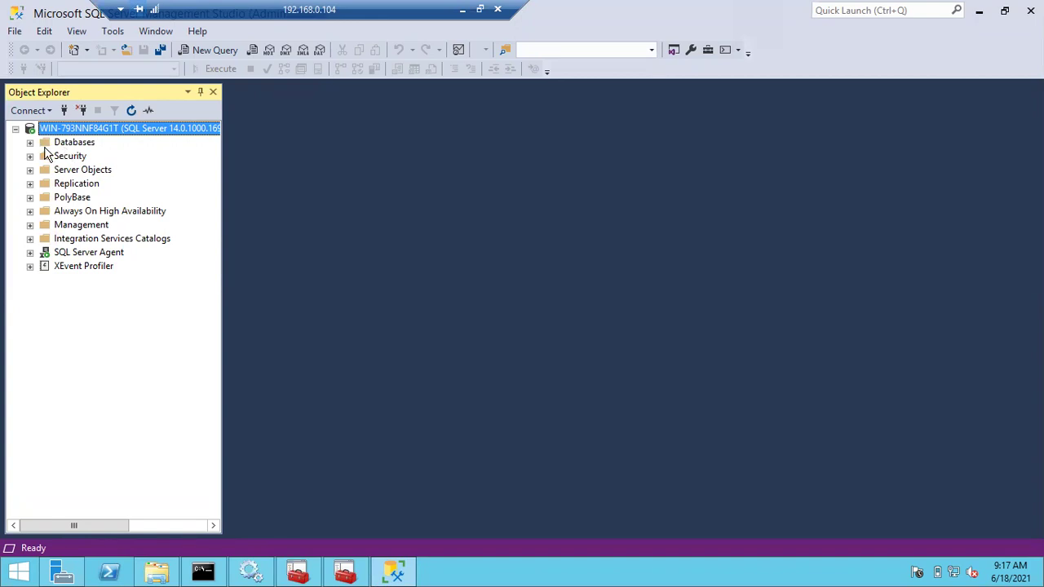
Expand the Databases folder in Object Explorer and take the Sales database offline, dropping all its active connections
click(30, 143)
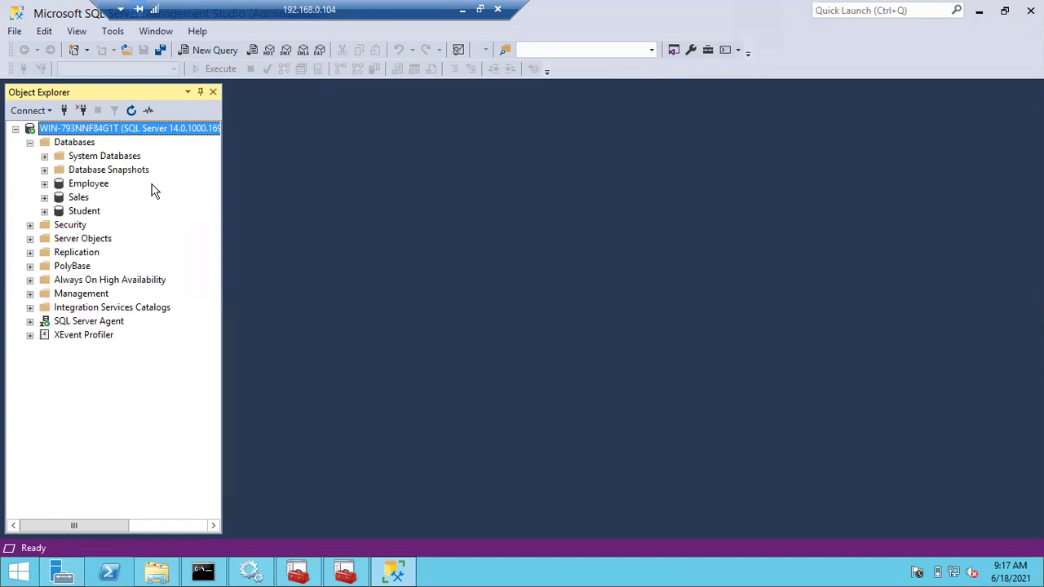
click(102, 186)
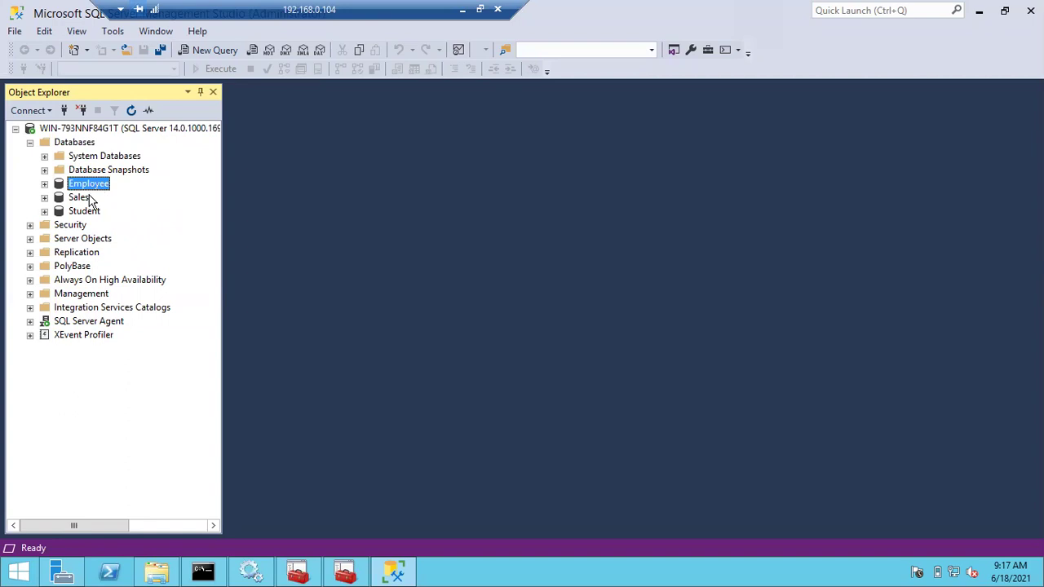
click(86, 200)
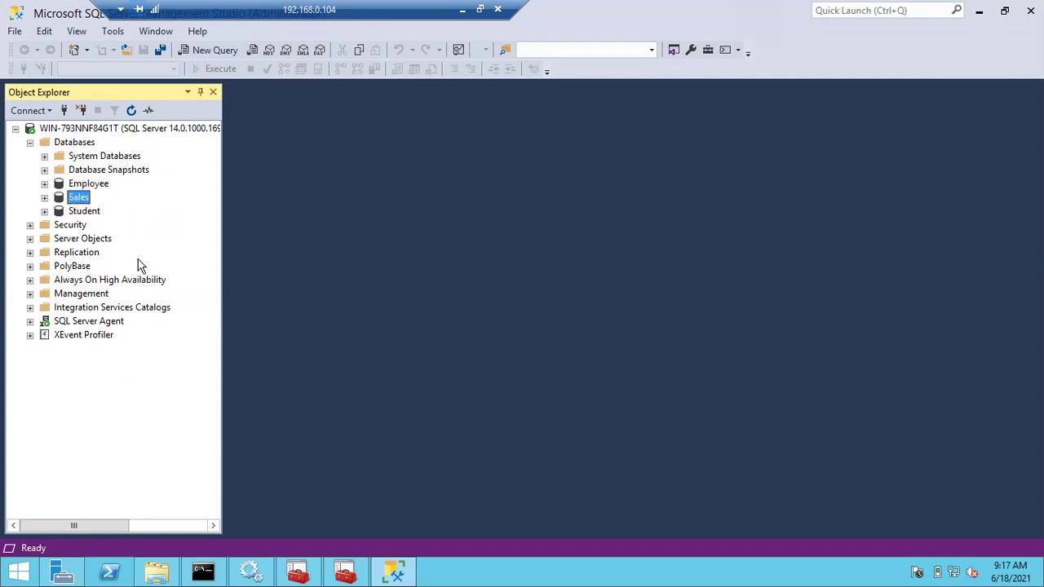
right_click(82, 197)
mouse_move(139, 261)
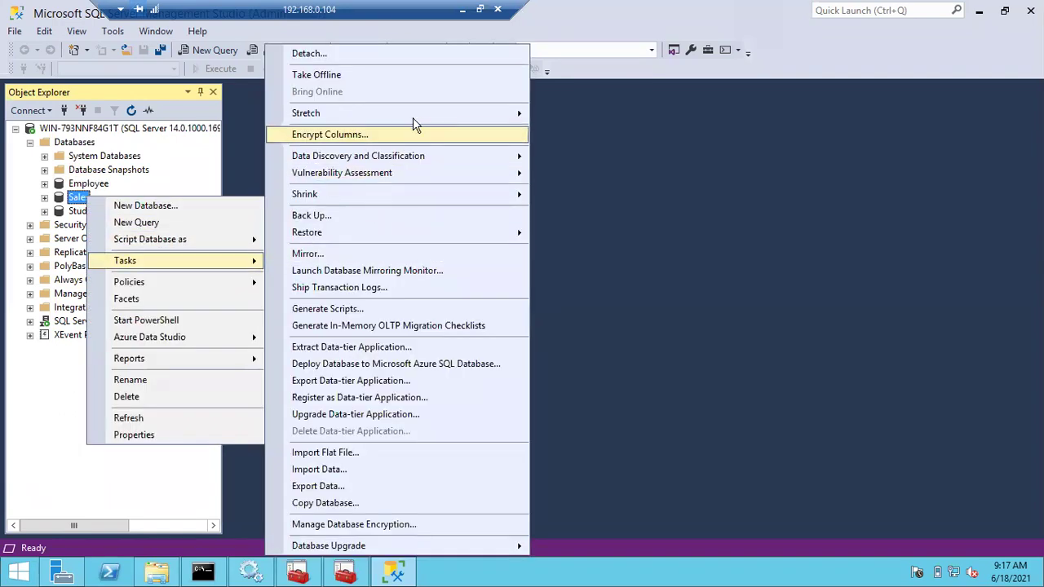
click(421, 76)
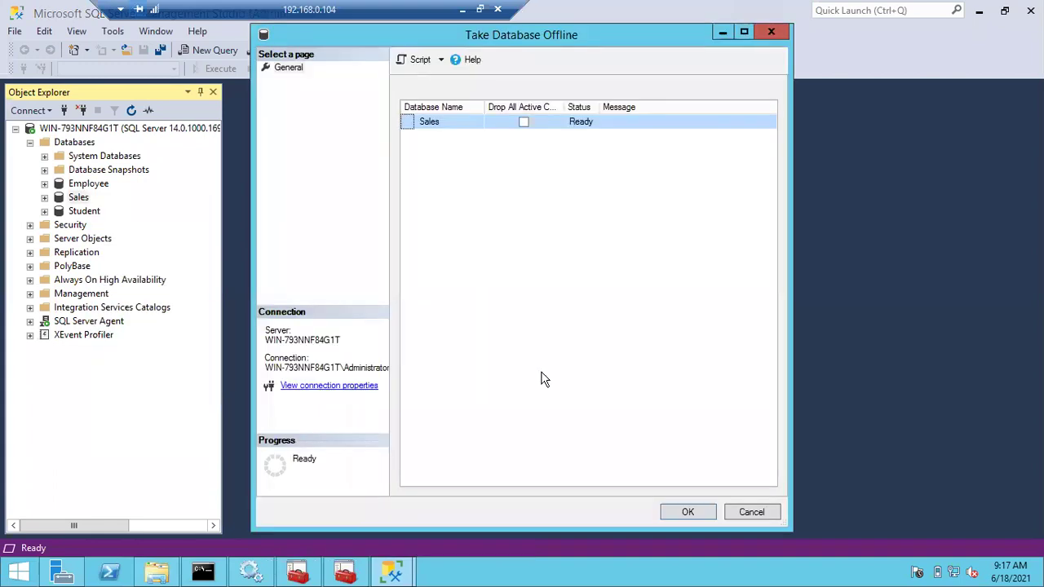
click(526, 122)
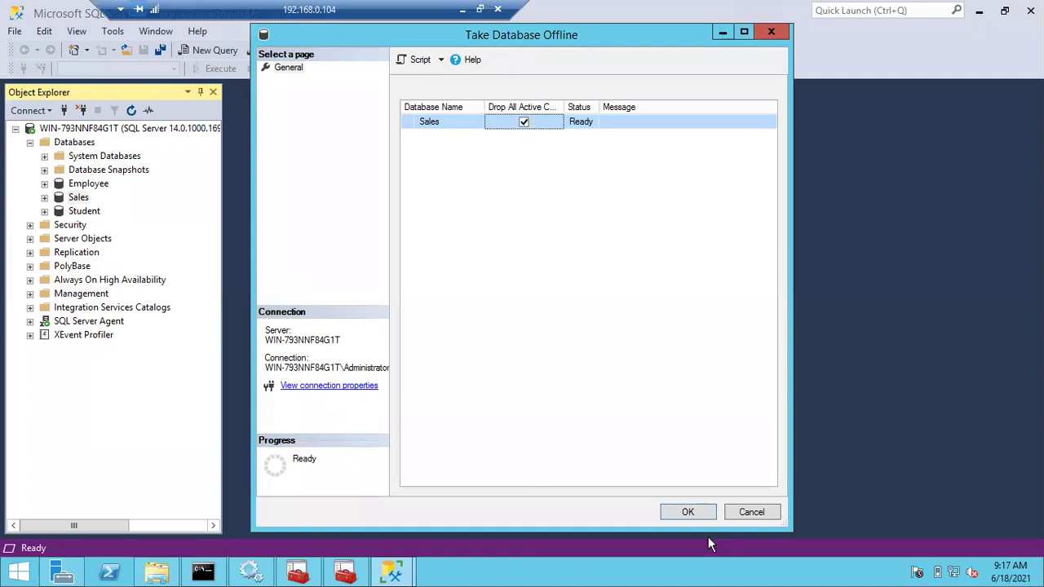
click(686, 512)
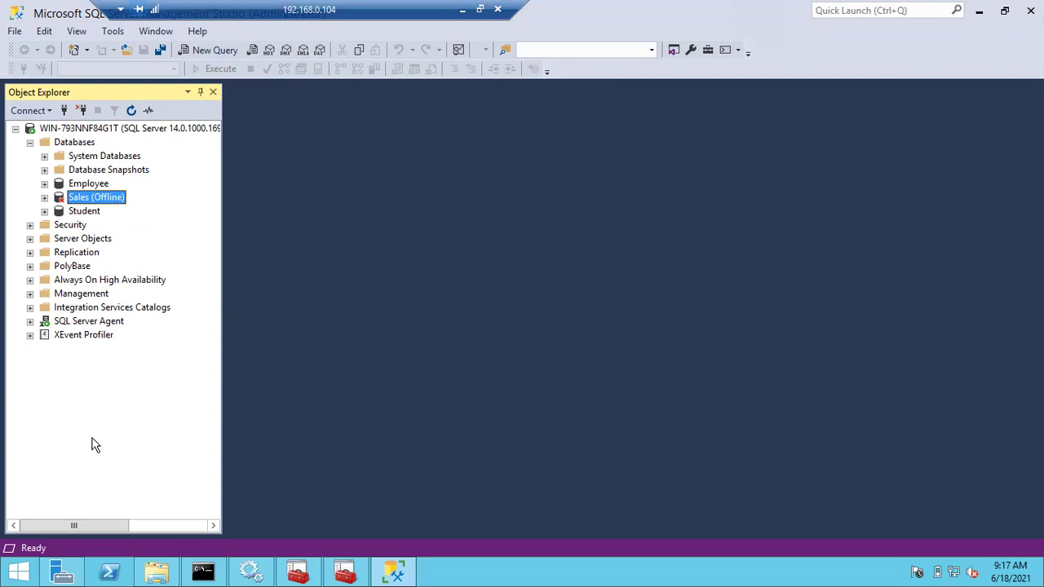
Reload the Databases folder's list and check the status of the Employee, Sales and Student databases
click(92, 186)
click(88, 212)
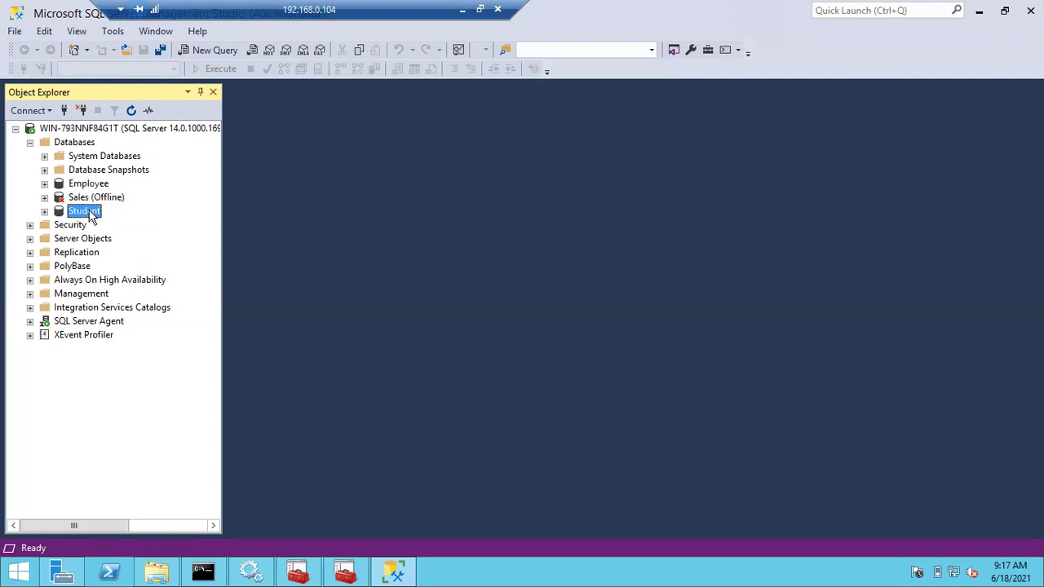
click(96, 199)
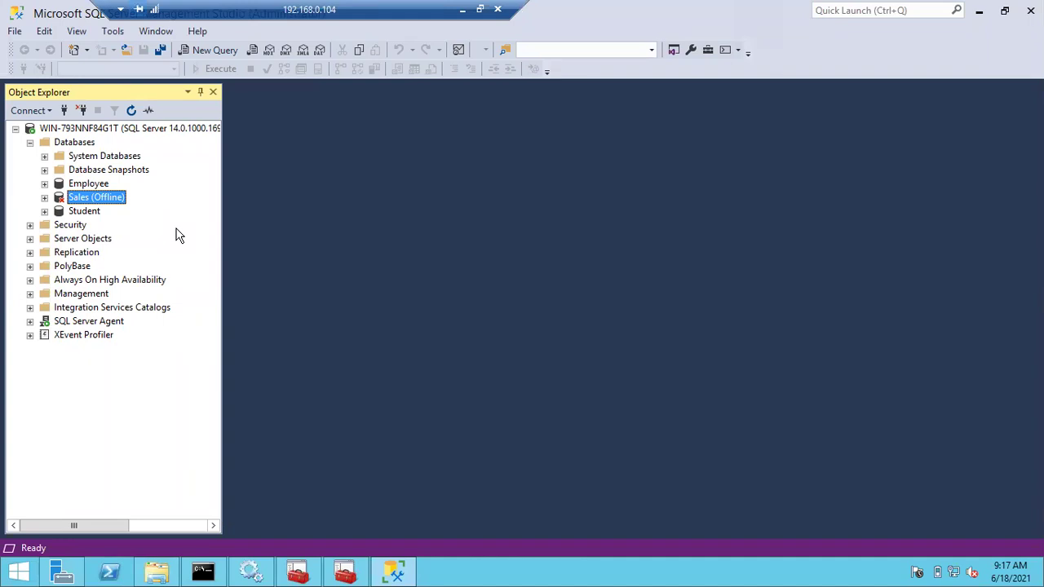
click(29, 145)
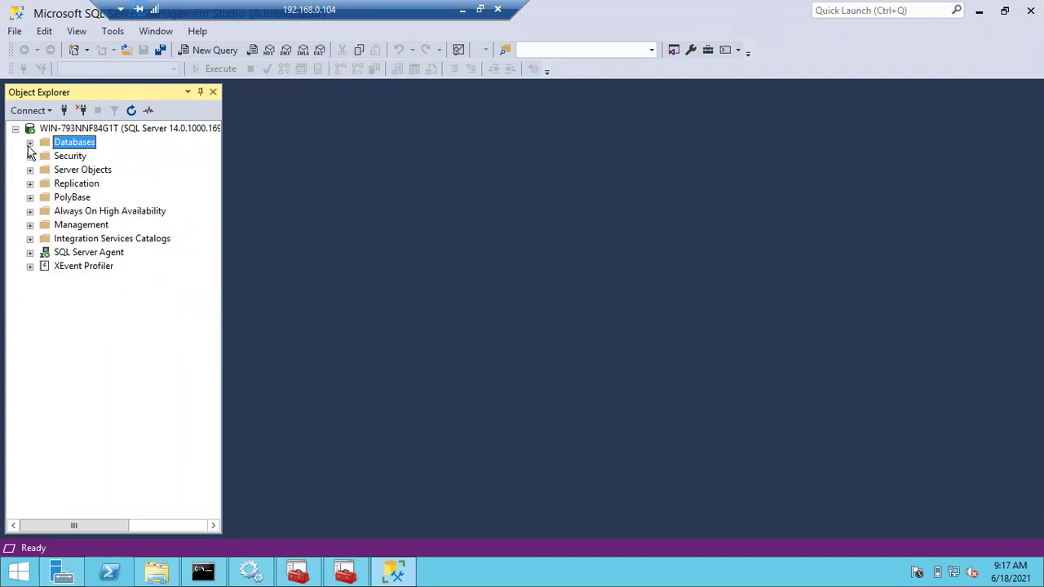
click(29, 144)
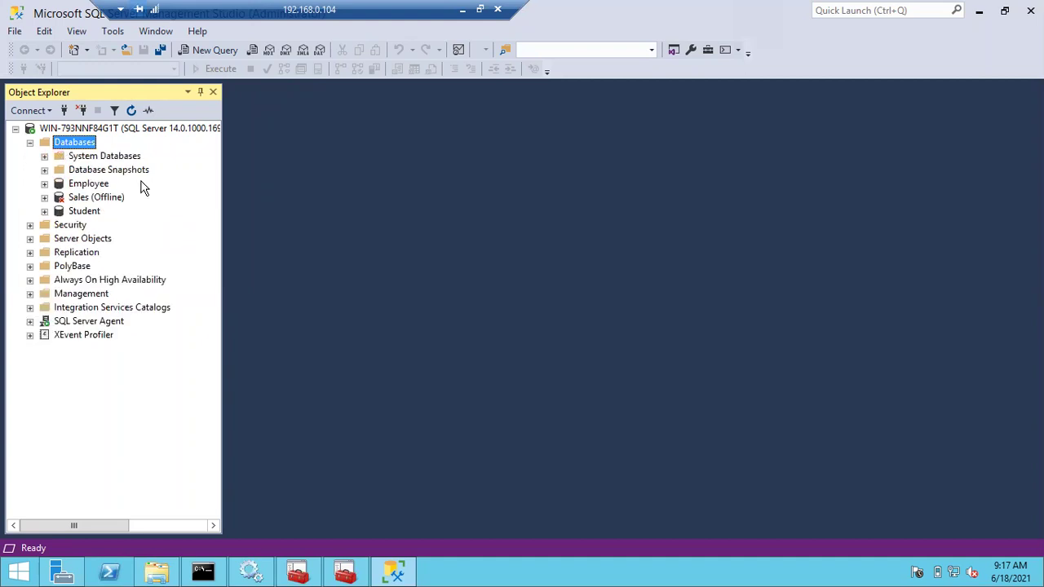
click(107, 204)
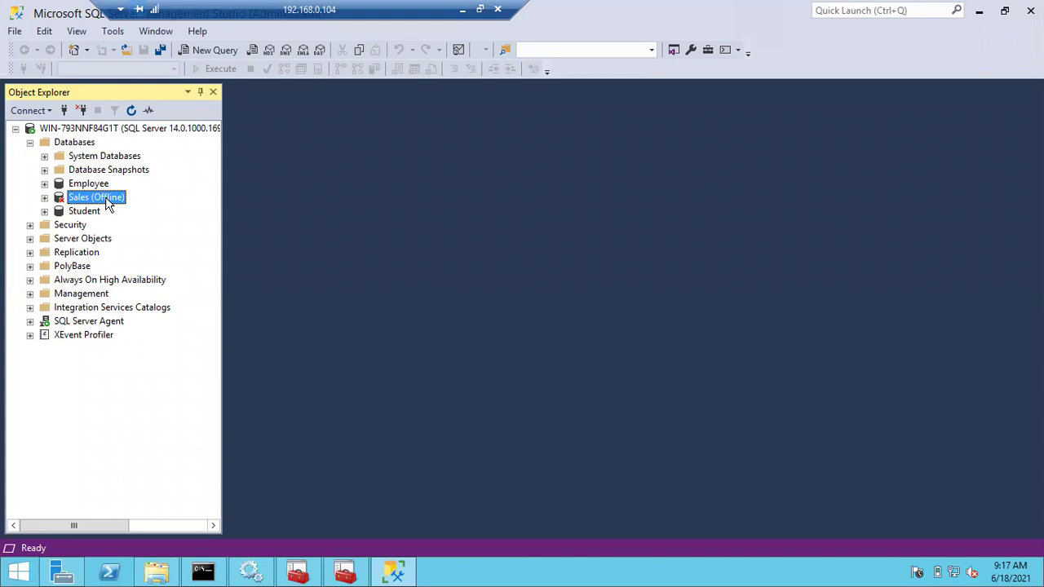
right_click(107, 204)
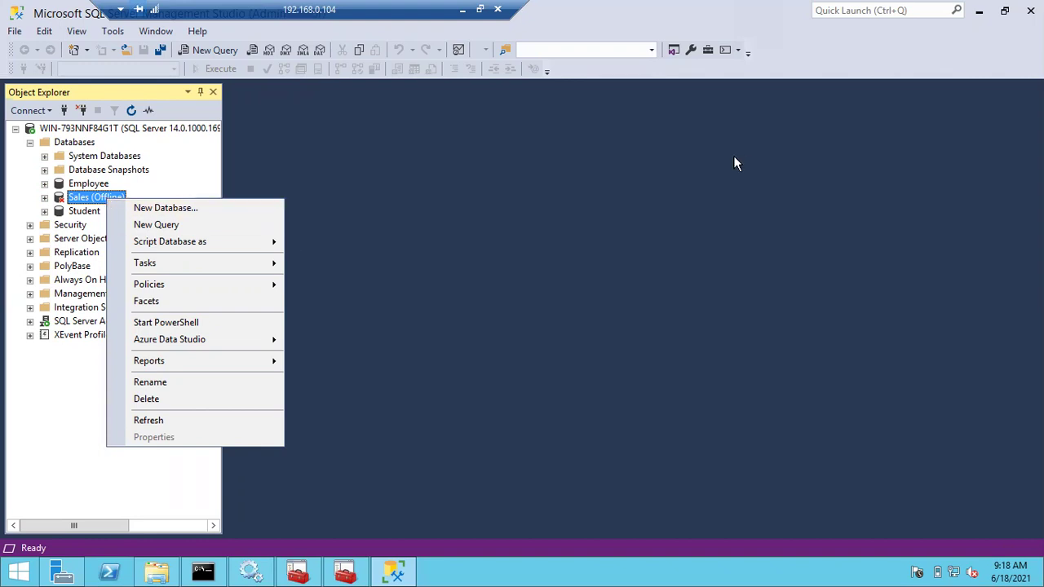
click(92, 212)
click(84, 209)
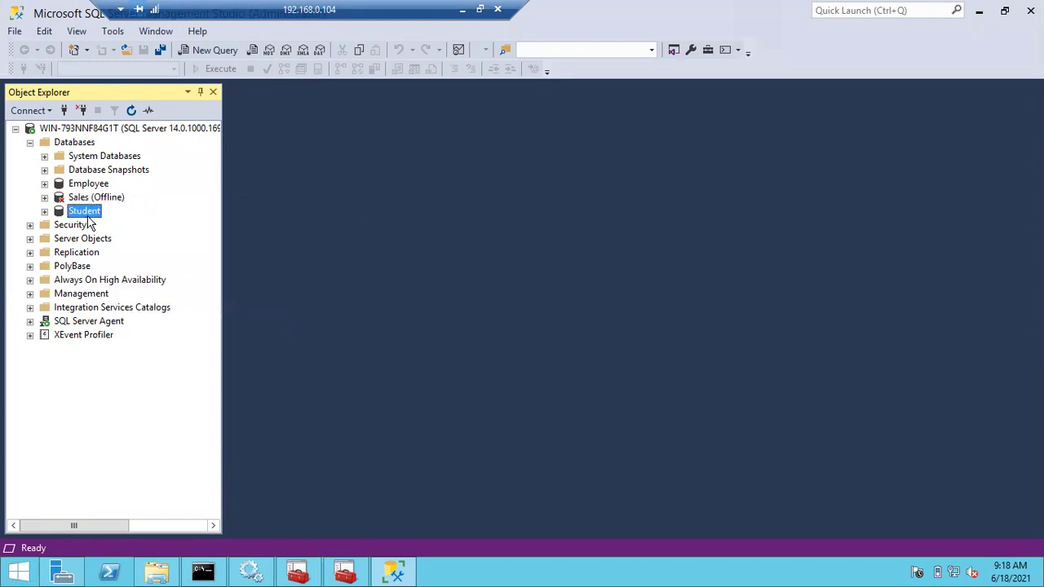
right_click(95, 217)
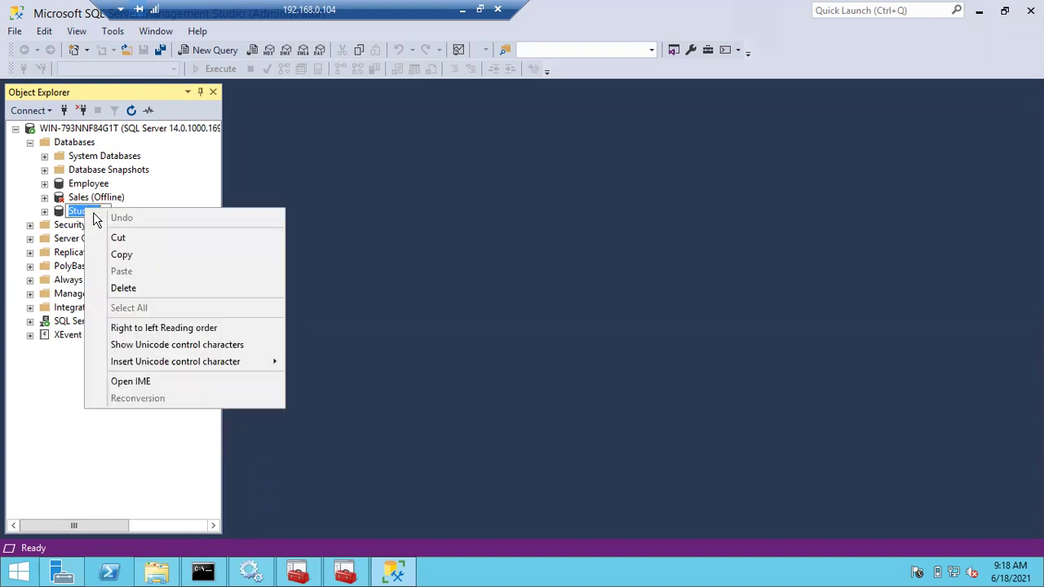
right_click(94, 214)
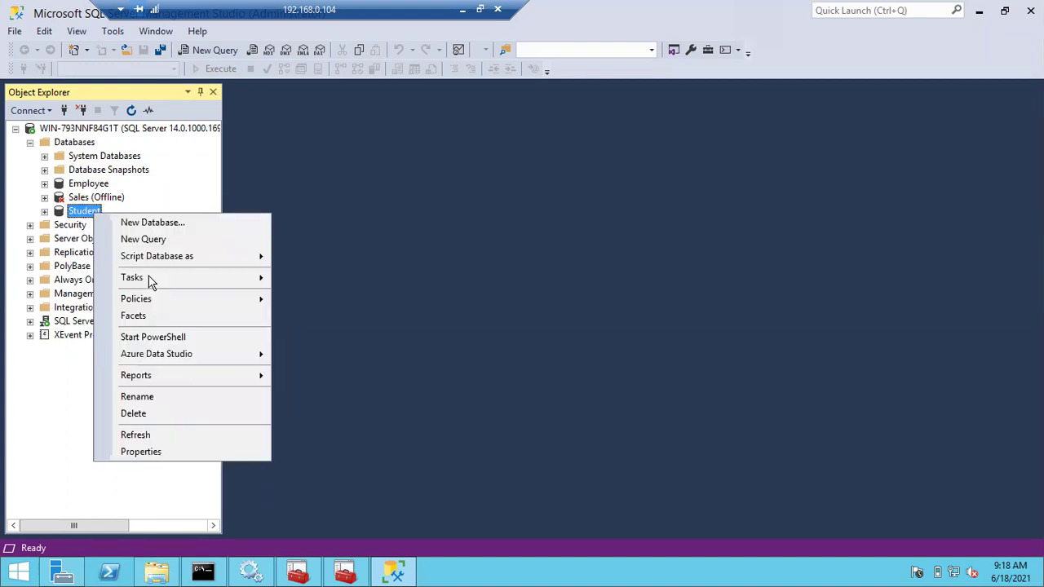
mouse_move(229, 278)
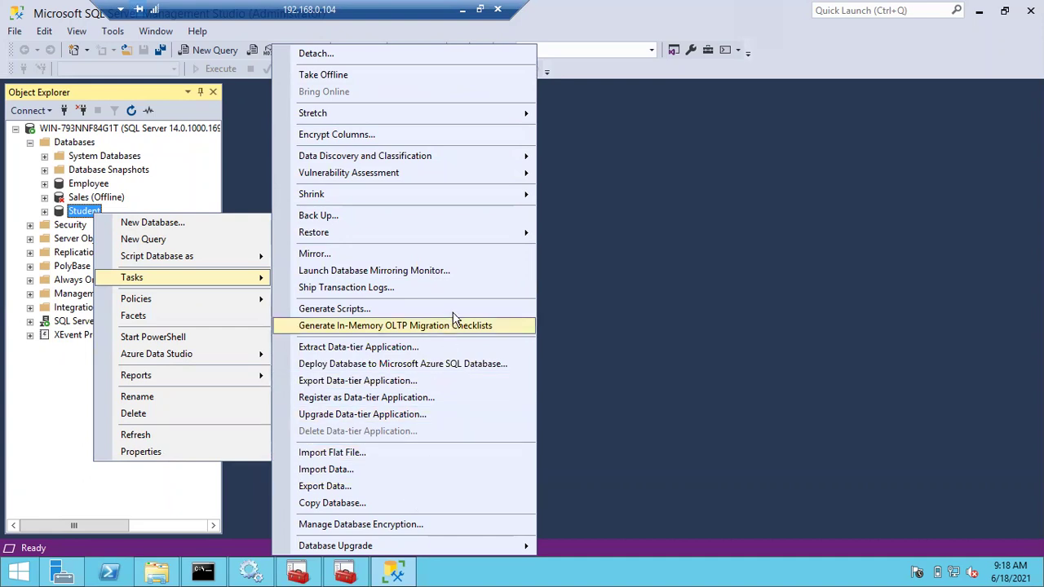
click(477, 278)
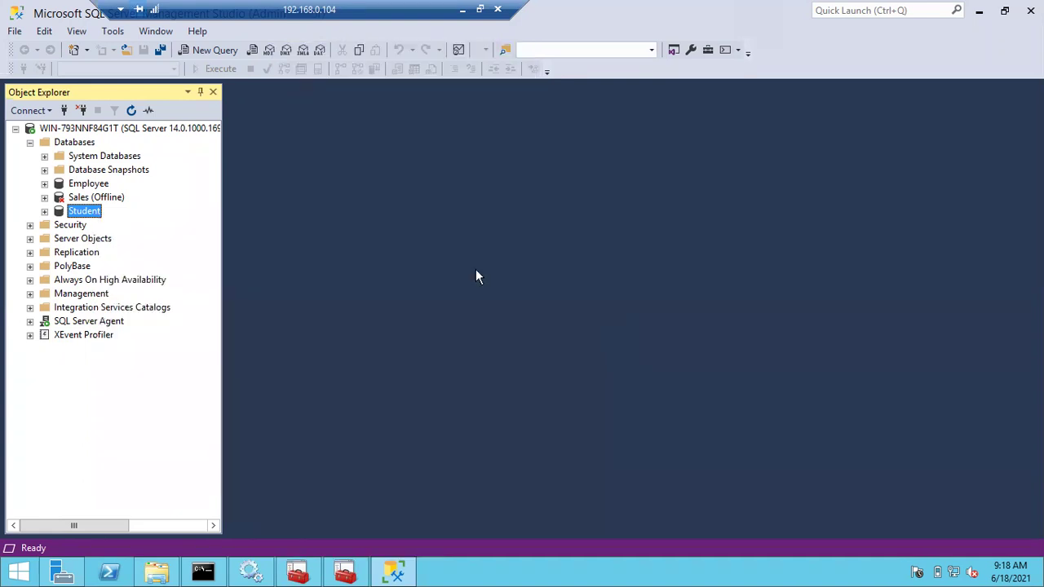
Open a new query and execute "alter database student set read_only" to make the Student database read-only
click(223, 51)
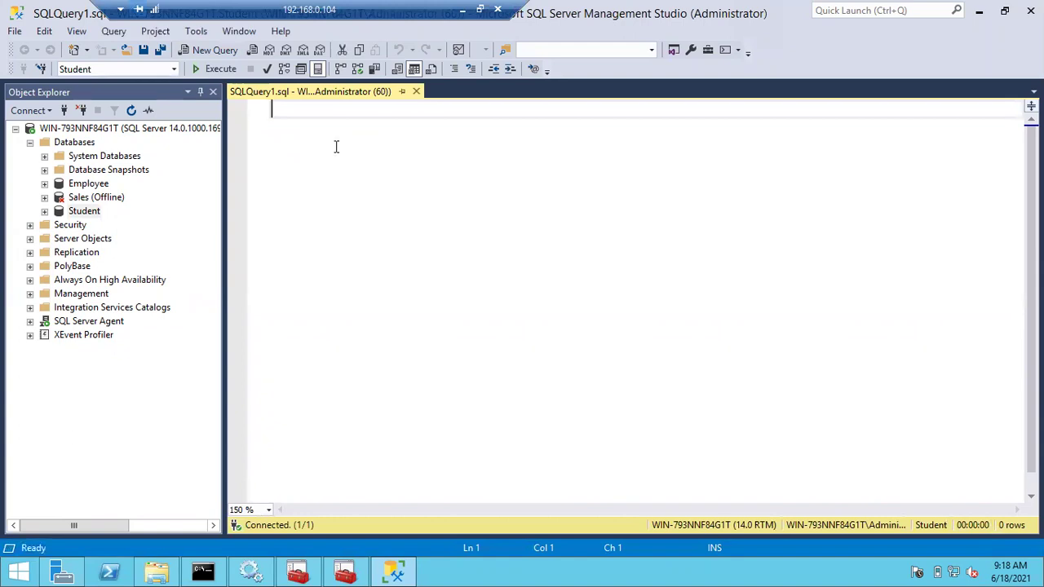
text(as)
key(BackSpace)
text(lter databse)
key(BackSpace)
key(BackSpace)
key(BackSpace)
text(ase student set read_only)
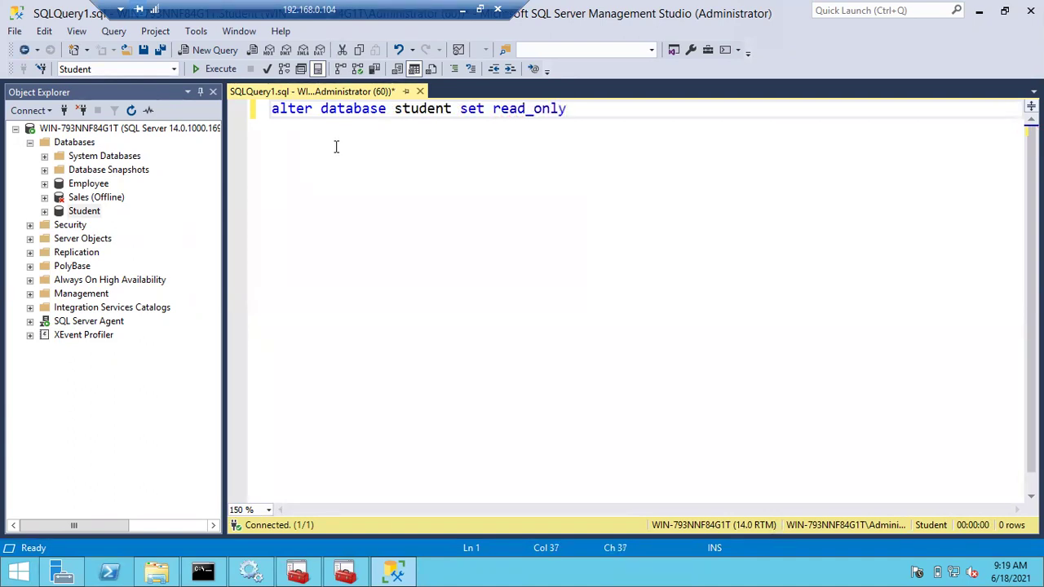
key(F5)
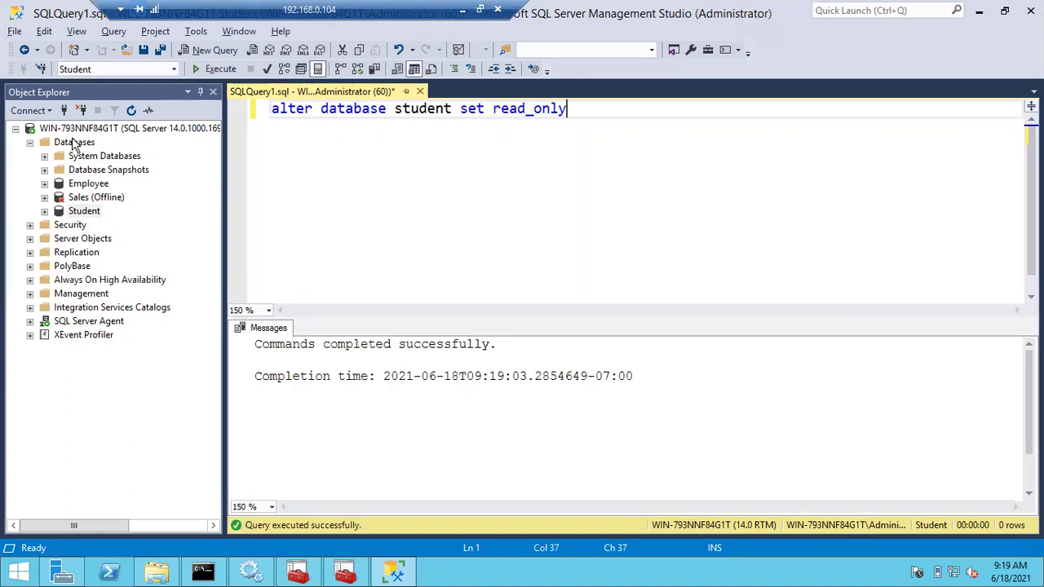
Refresh the Databases folder in Object Explorer and check the status of the Employee, Sales and Student databases
click(74, 143)
click(136, 109)
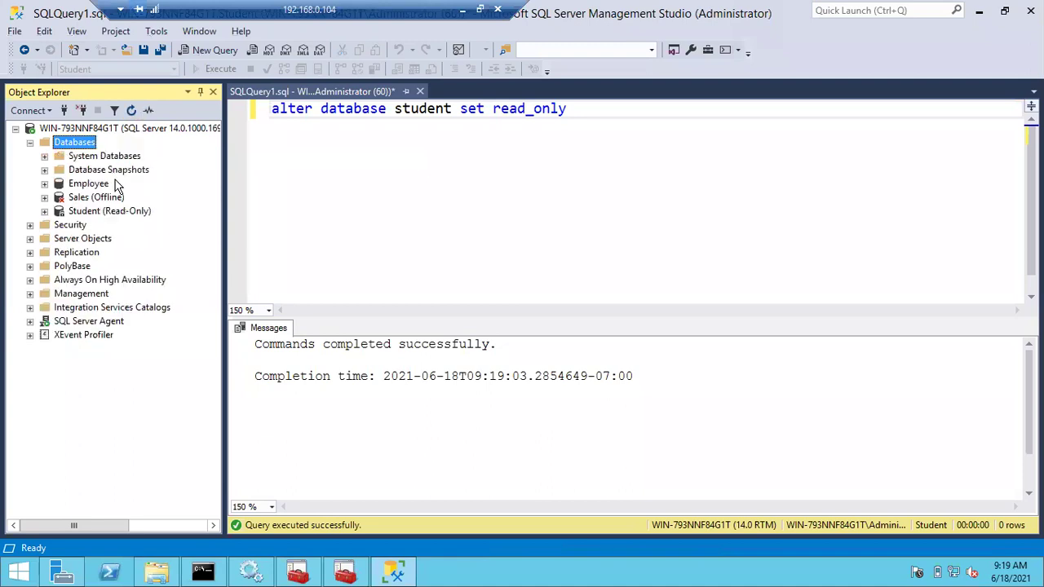
click(106, 212)
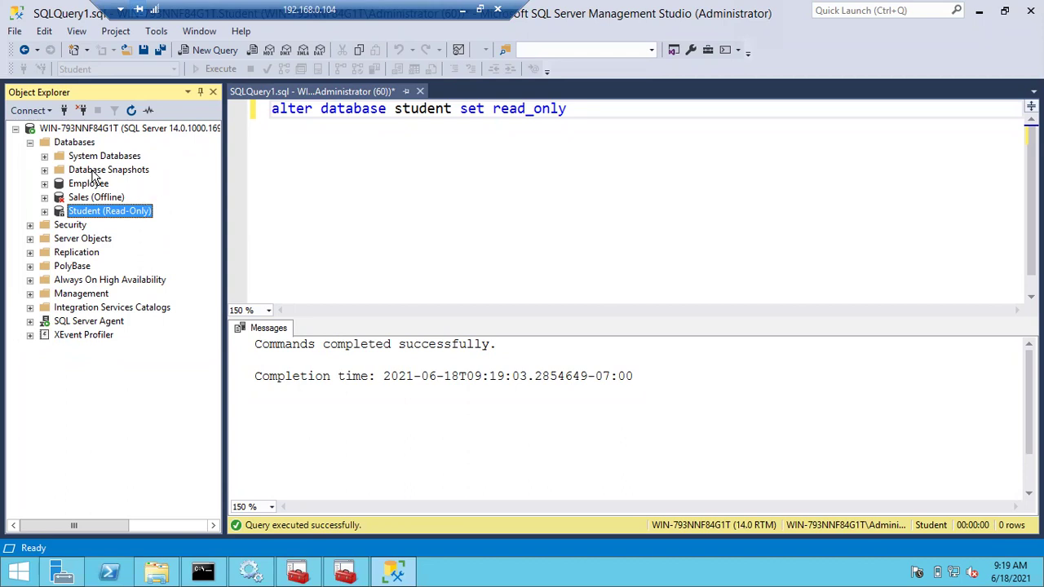
click(92, 130)
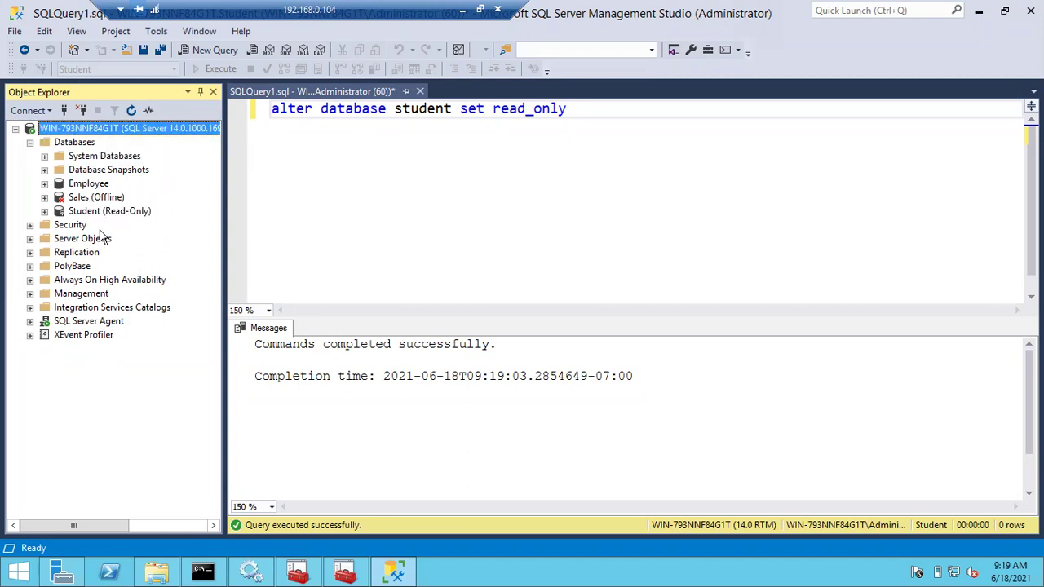
click(108, 186)
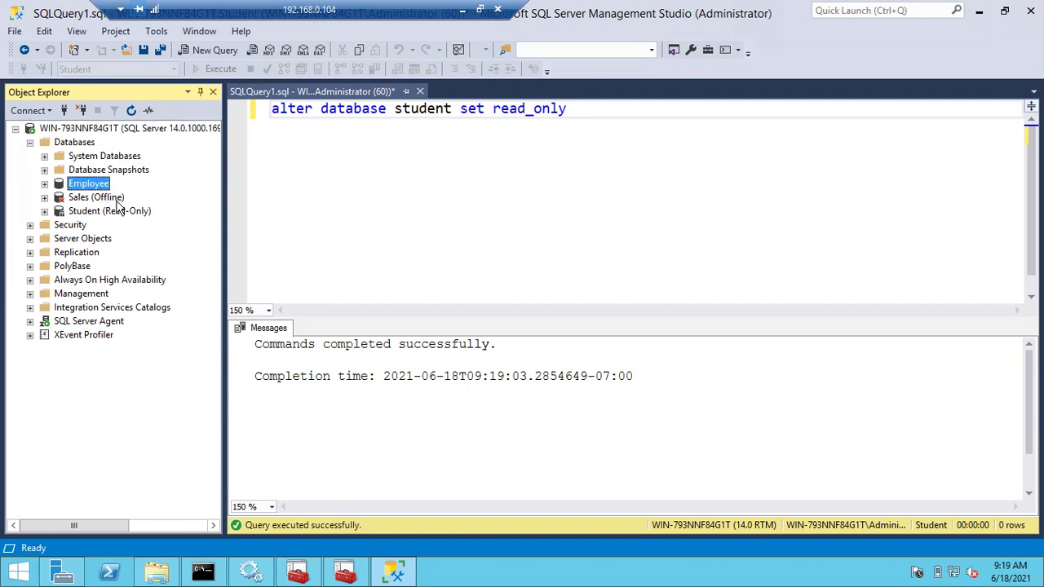
click(122, 201)
click(127, 213)
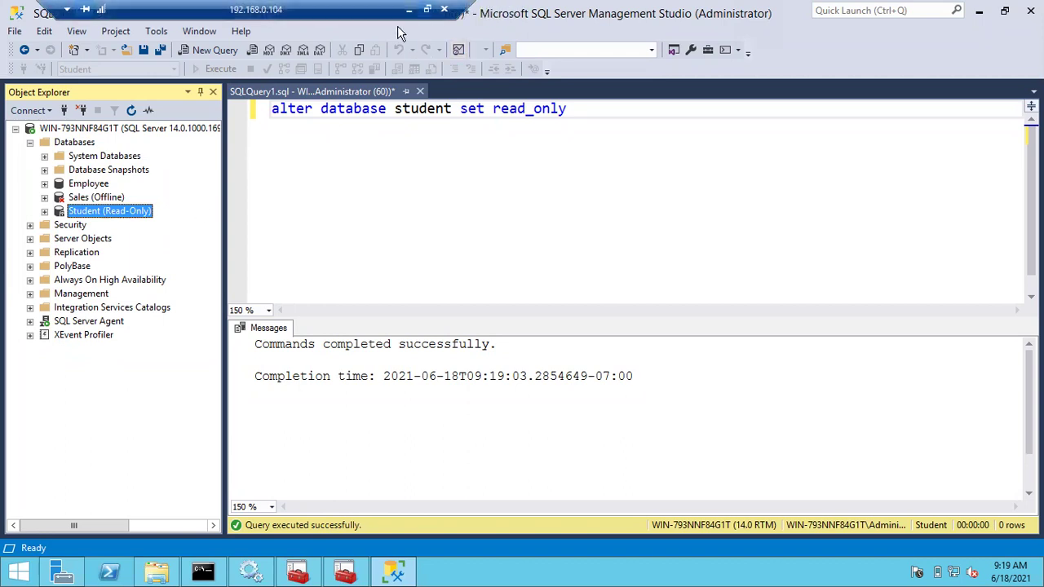
Reduce the remote session to a window and capture its Object Explorer database list with the local Snipping Tool
click(427, 10)
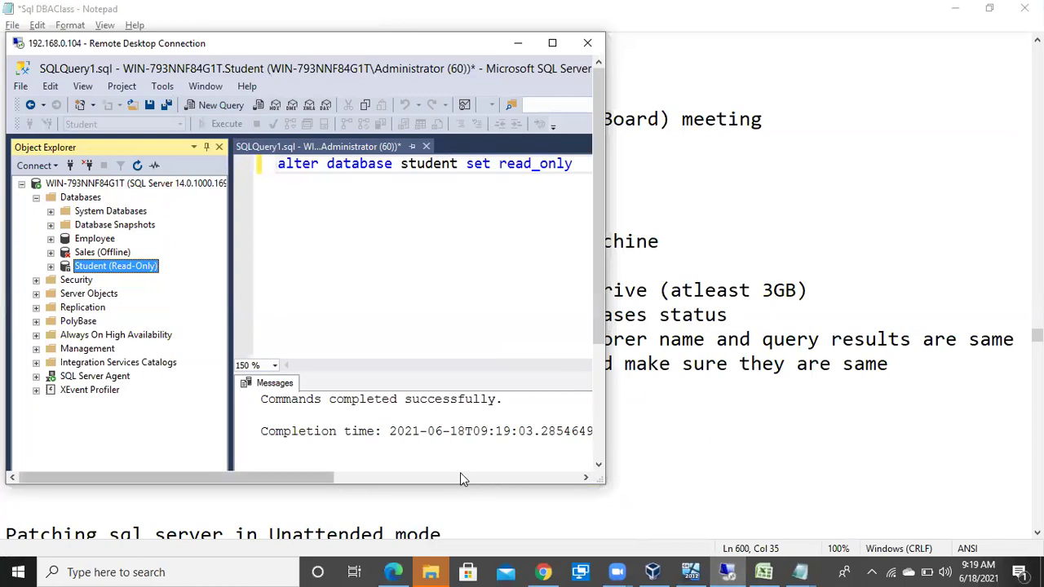
key(super)
text(ni)
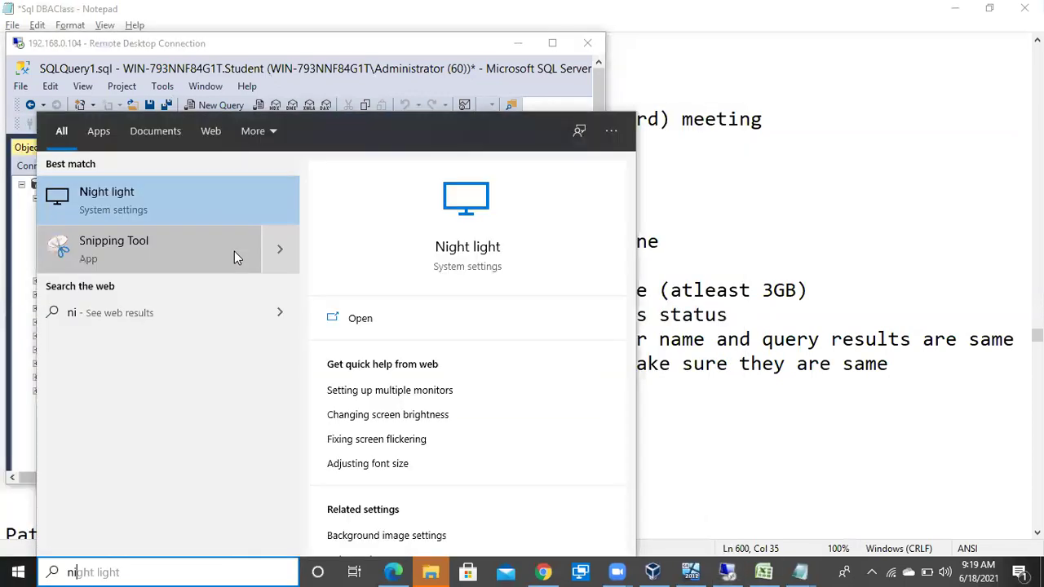
key(Escape)
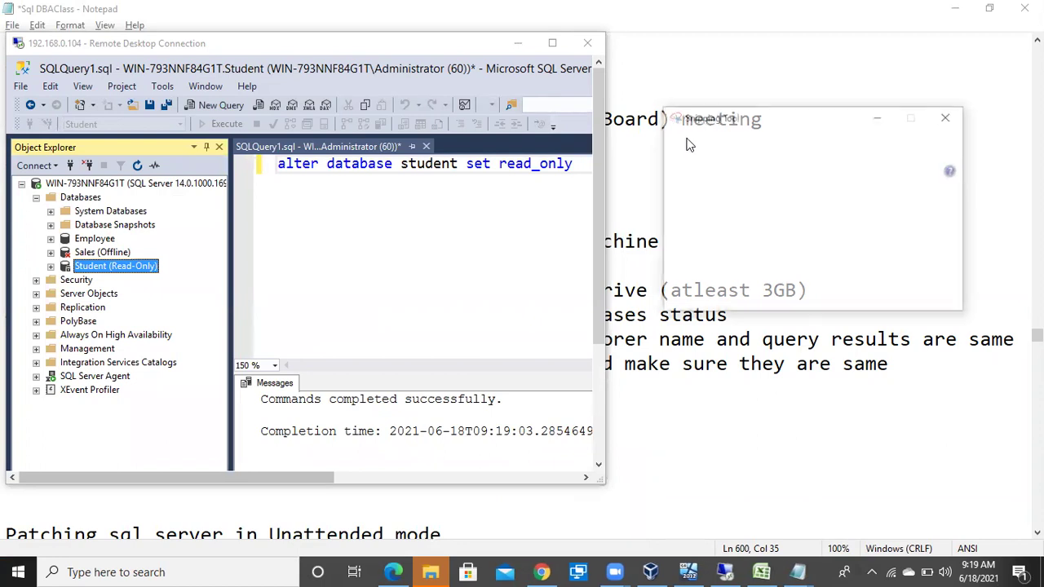
click(689, 143)
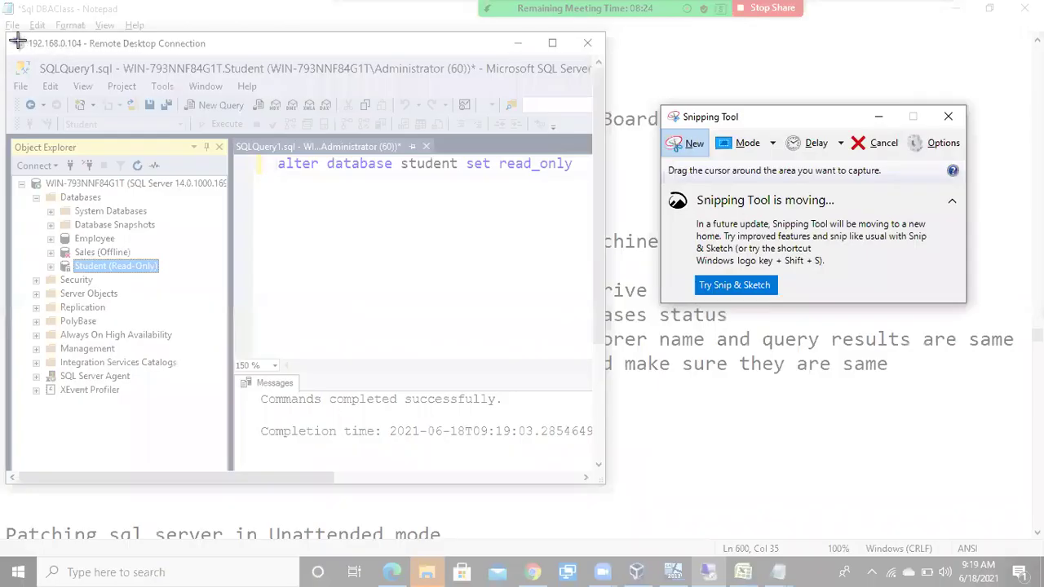
drag(9, 36, 226, 482)
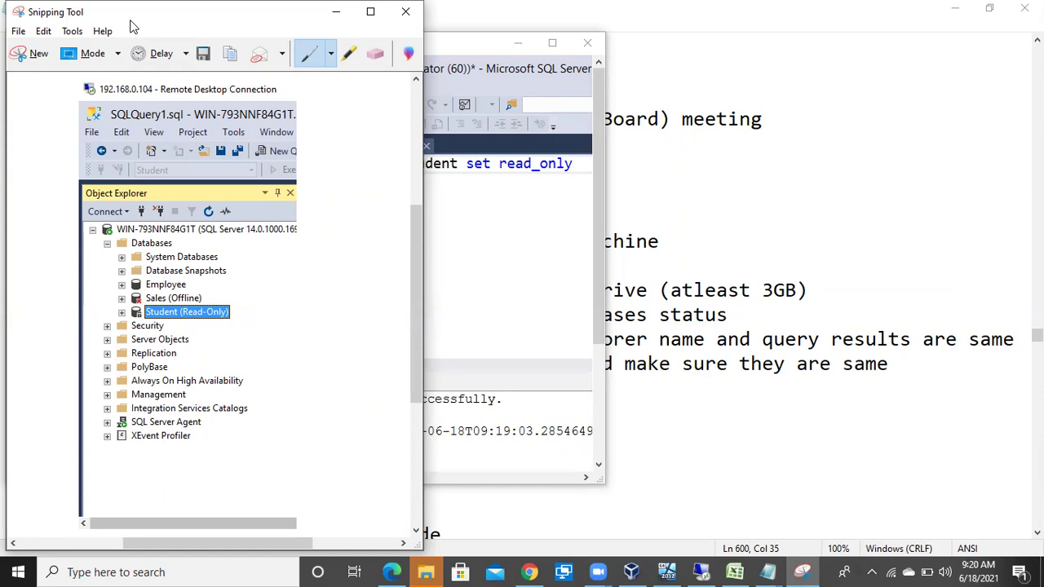
click(321, 14)
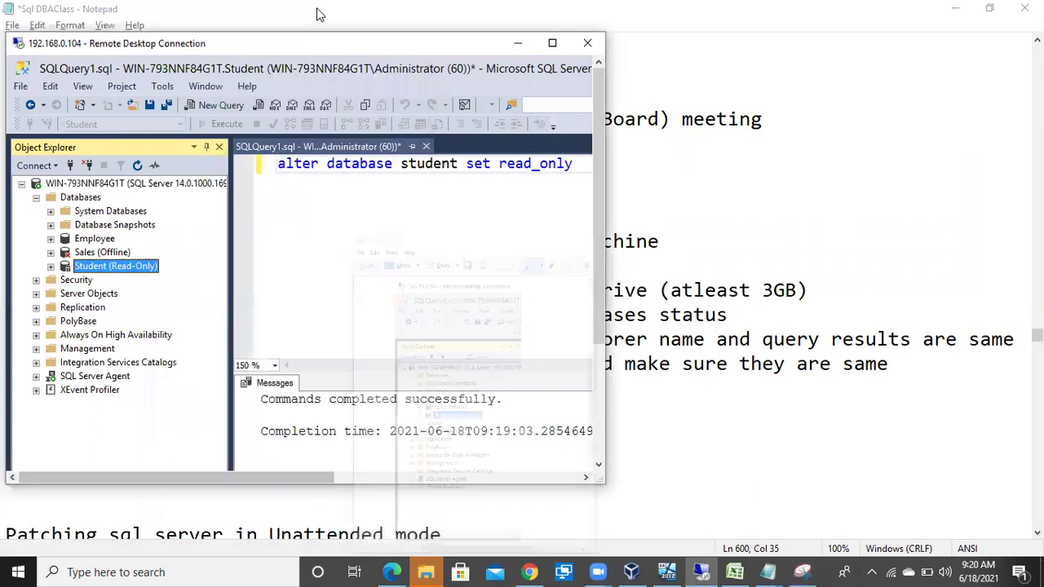
Restore the remote session to full screen, switch to the Notepad notes and review precautions 4 and 5 on database status and instance name
click(552, 43)
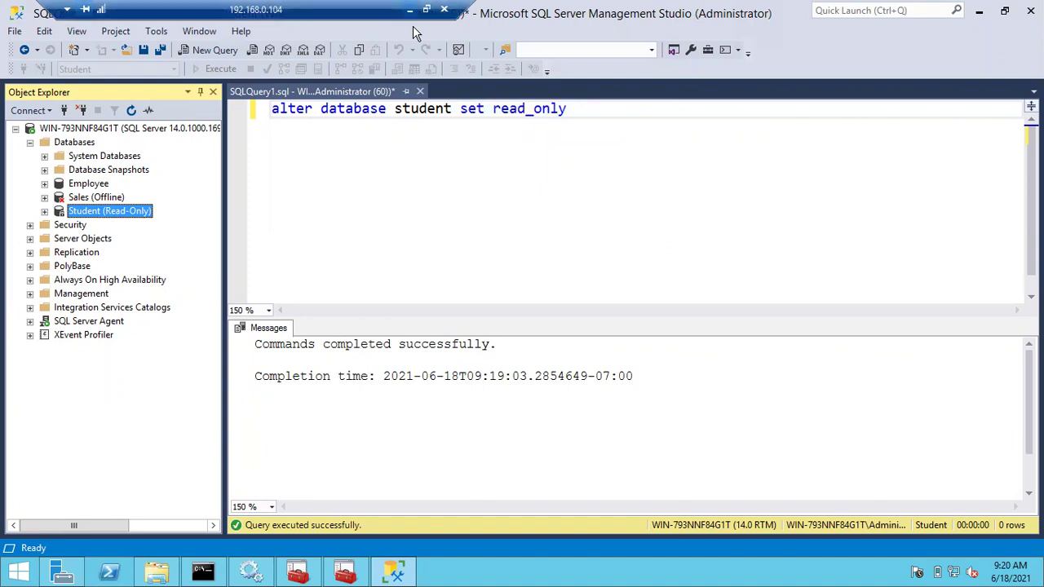
click(410, 10)
click(280, 258)
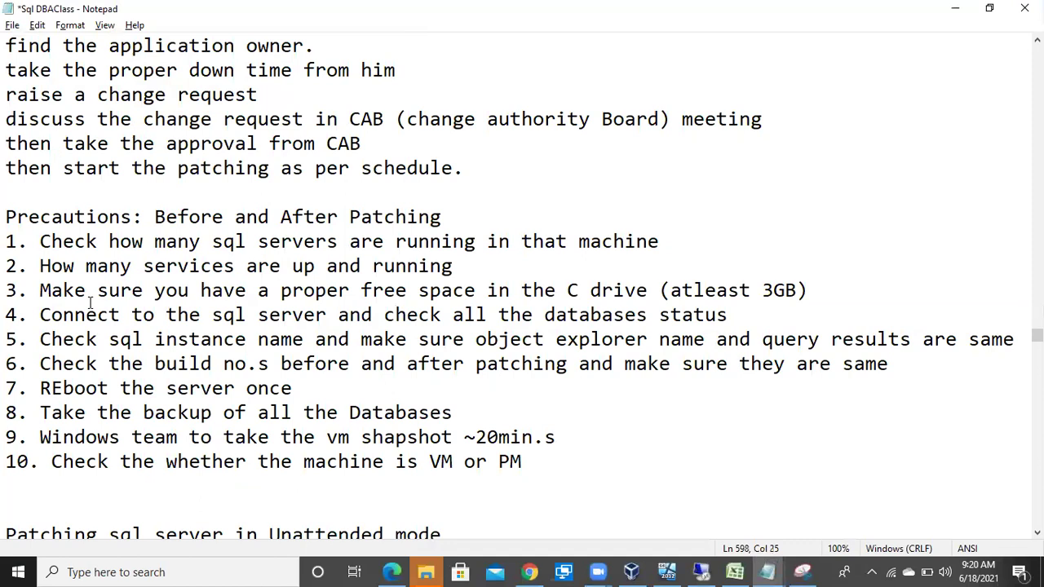
drag(63, 315, 386, 318)
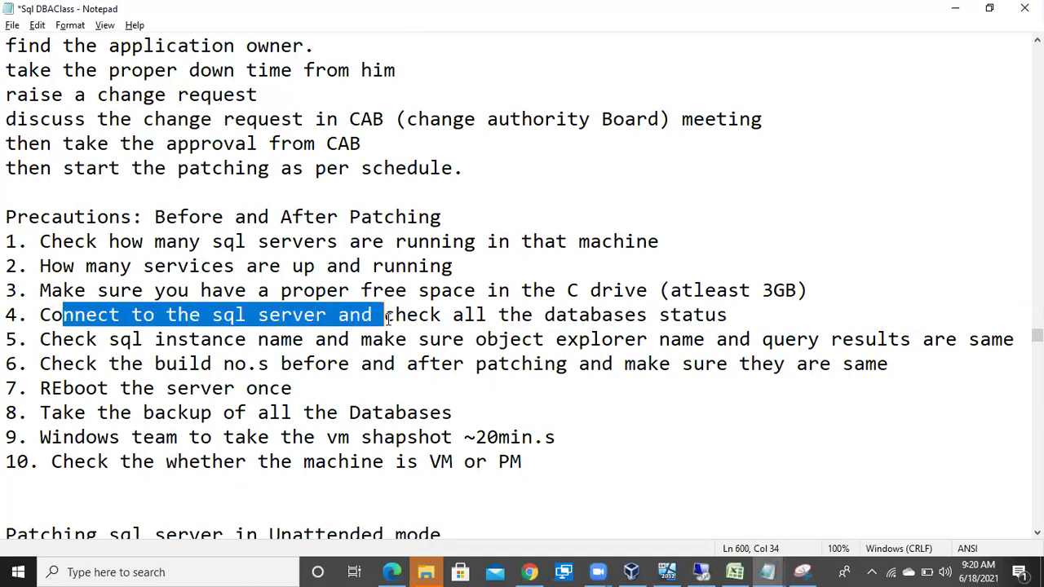
drag(51, 339, 603, 342)
click(703, 571)
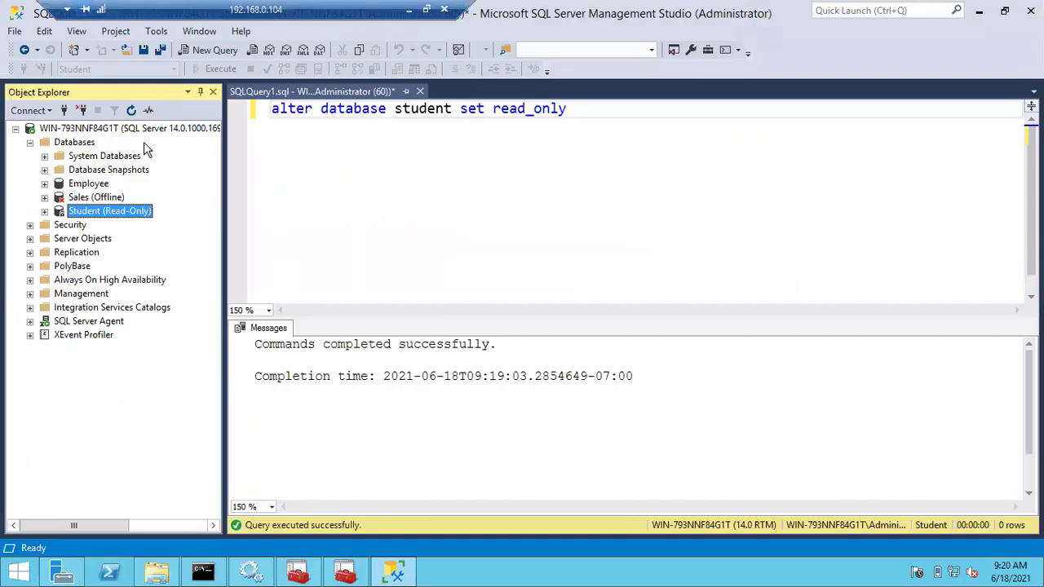
click(137, 131)
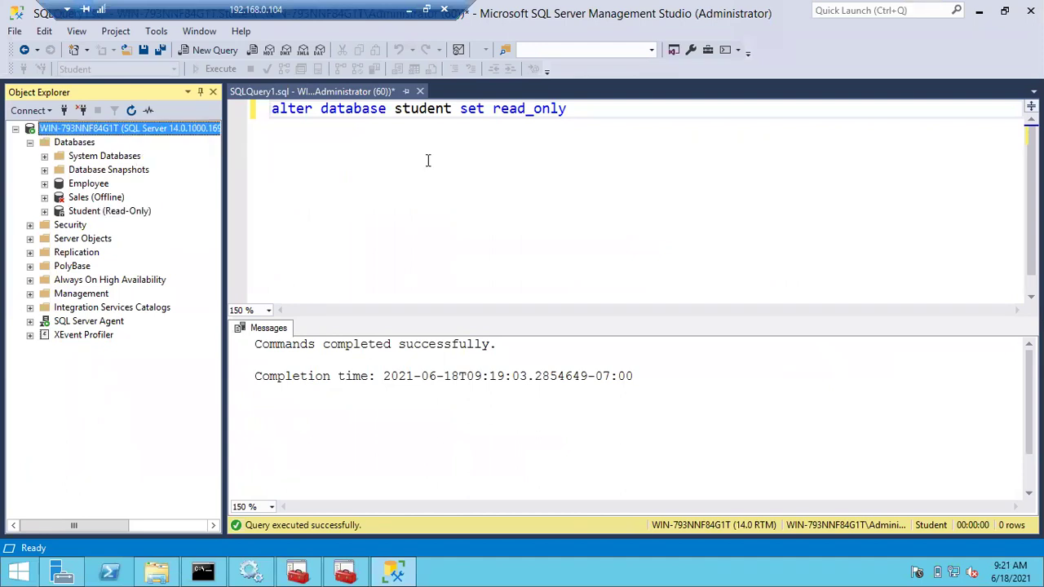
click(621, 131)
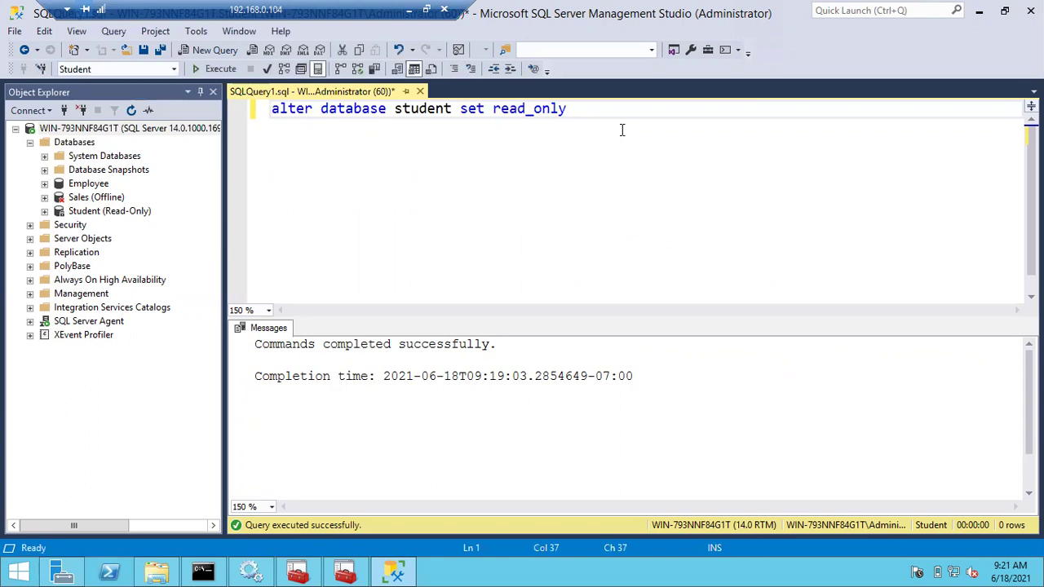
key(ctrl+a)
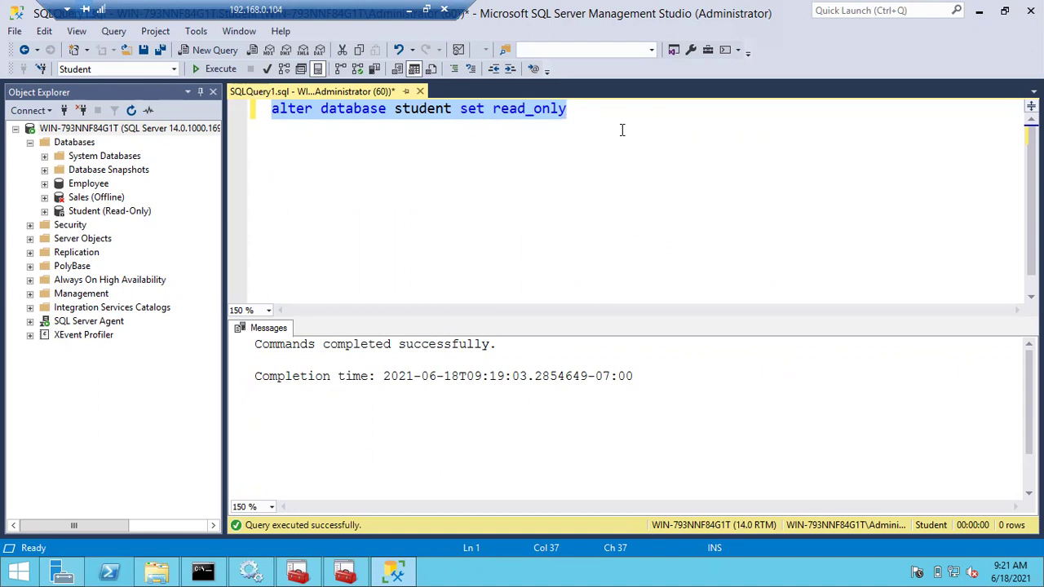
text(sele)
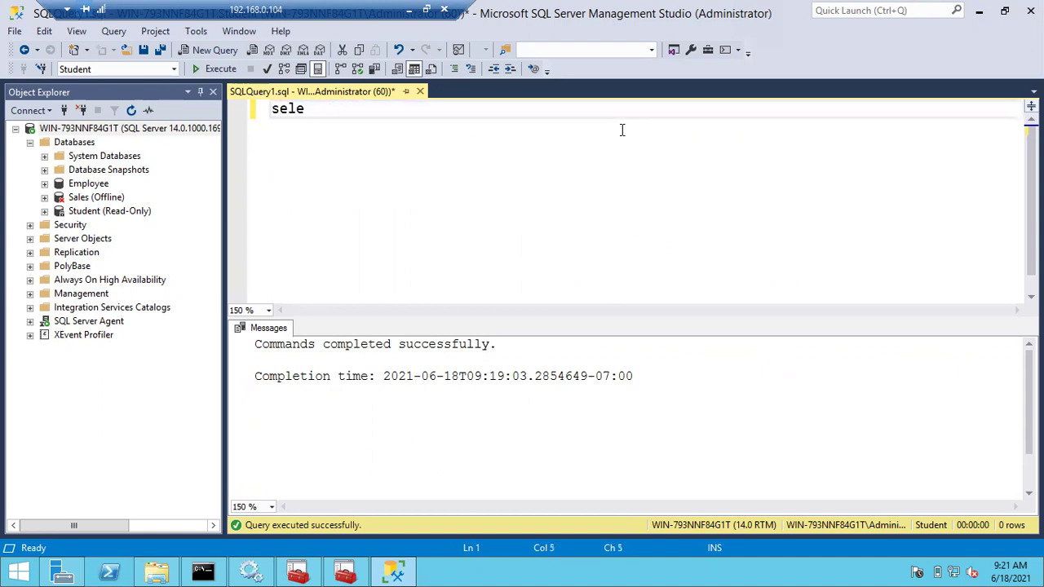
text(ct @@servername)
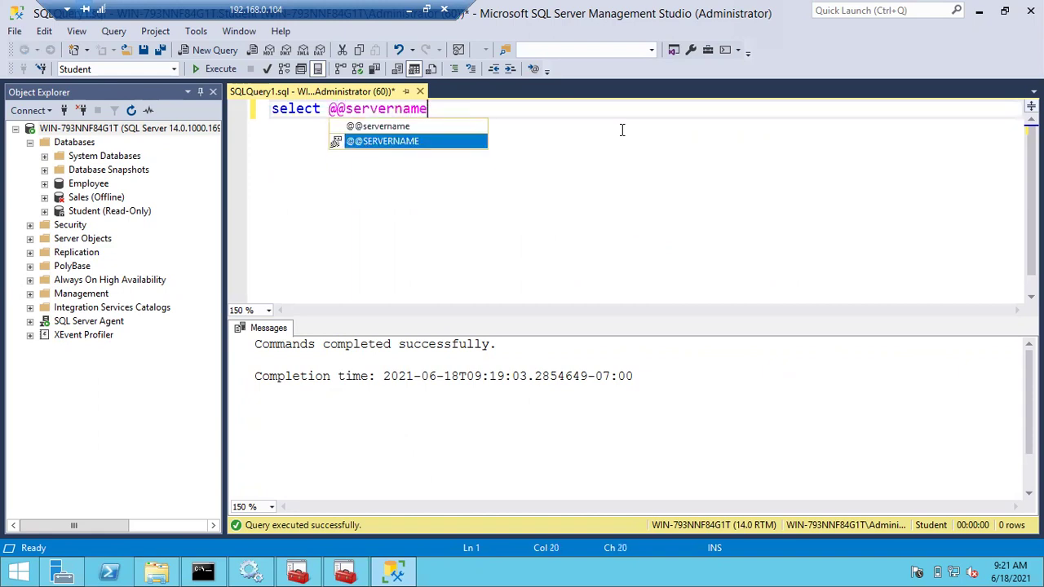
key(Tab)
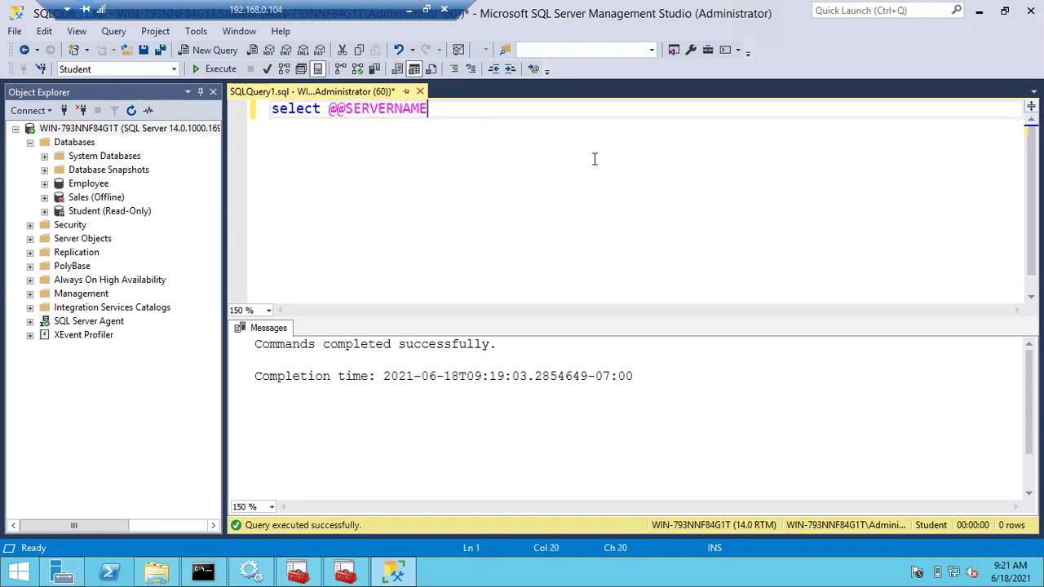
key(F5)
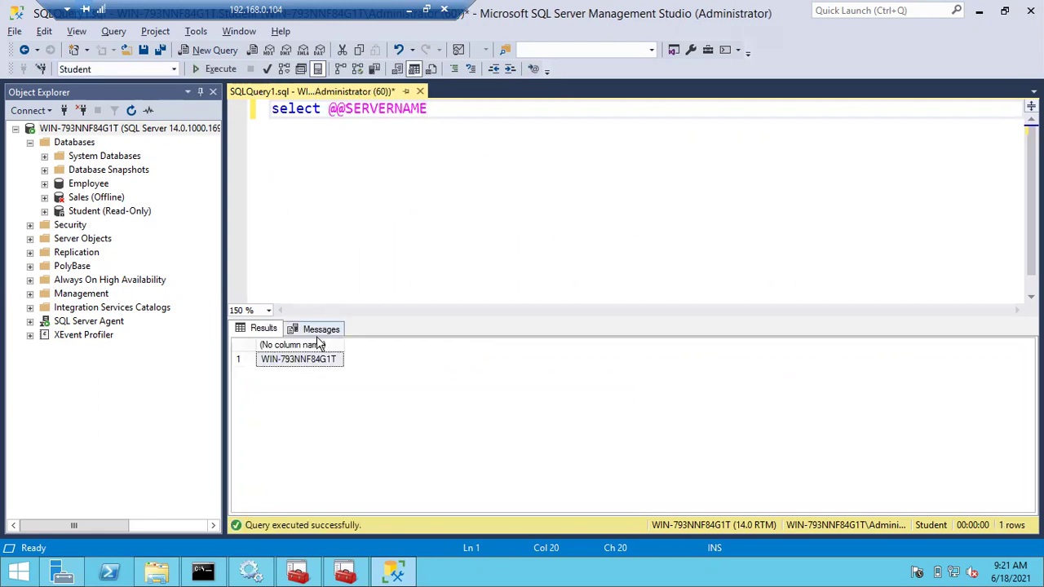
Compare the server name in the query result with the instance name in Object Explorer
click(316, 359)
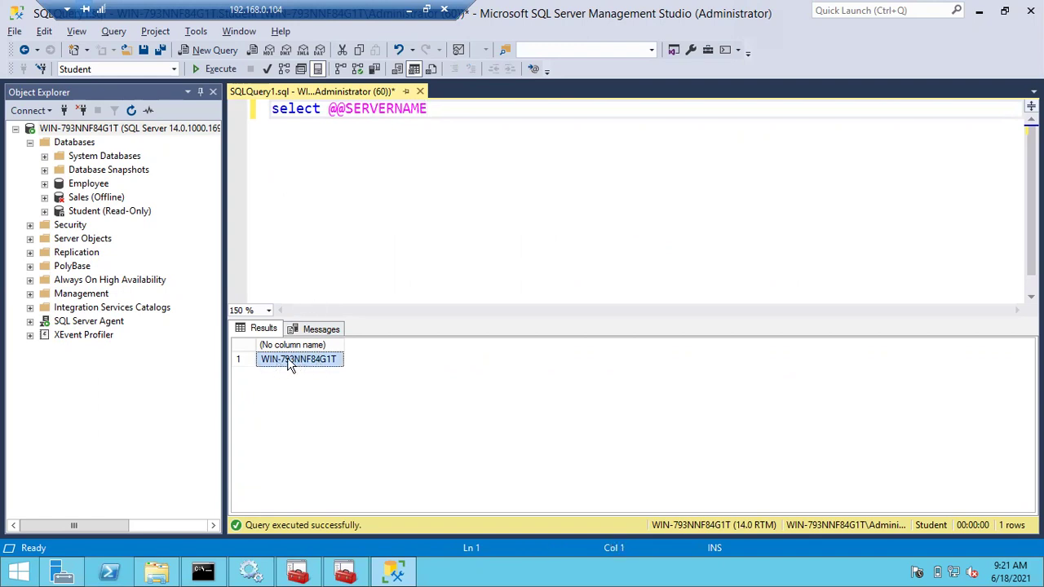
click(51, 130)
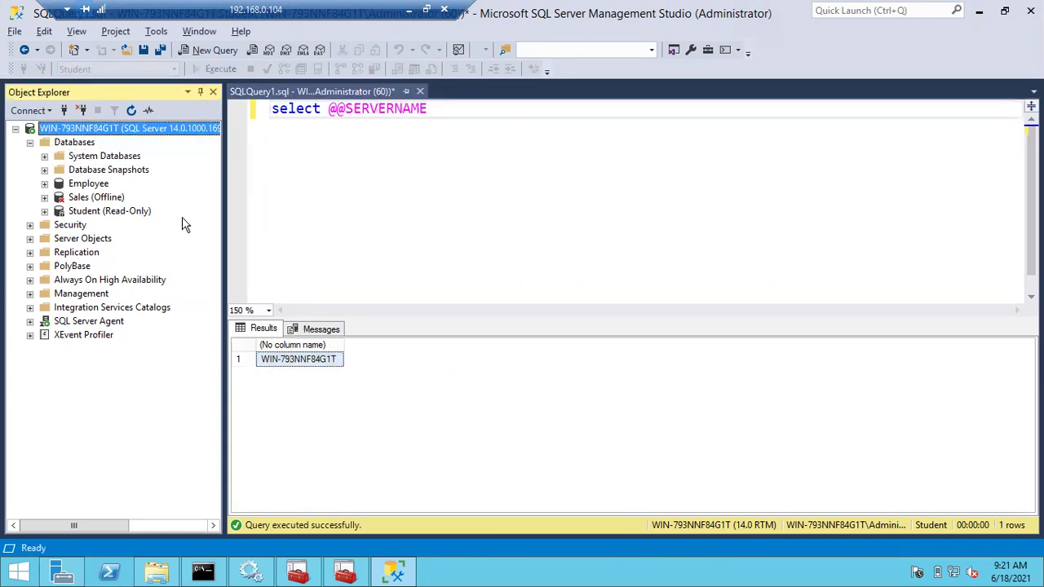
click(330, 364)
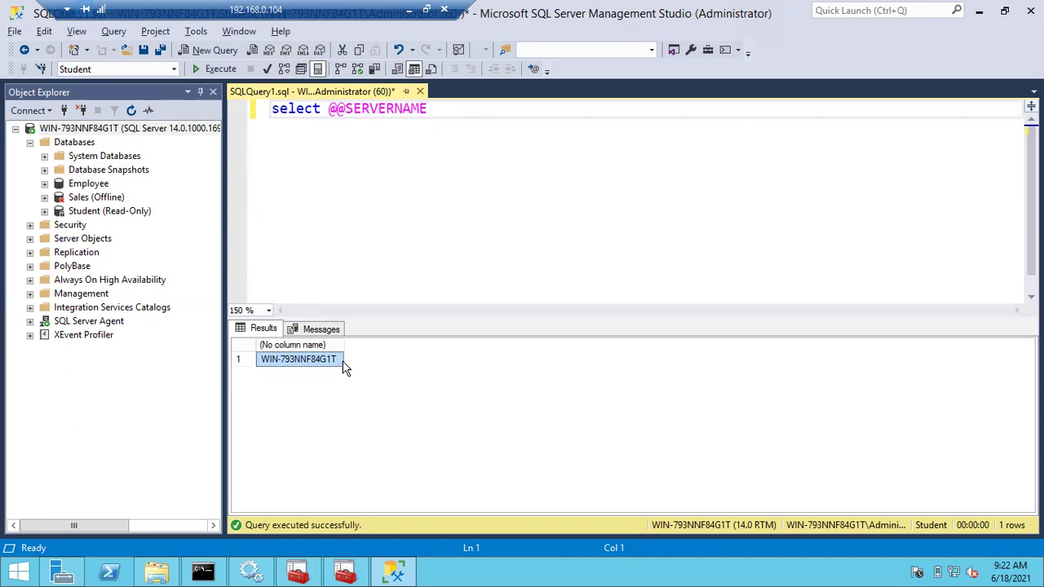
click(104, 128)
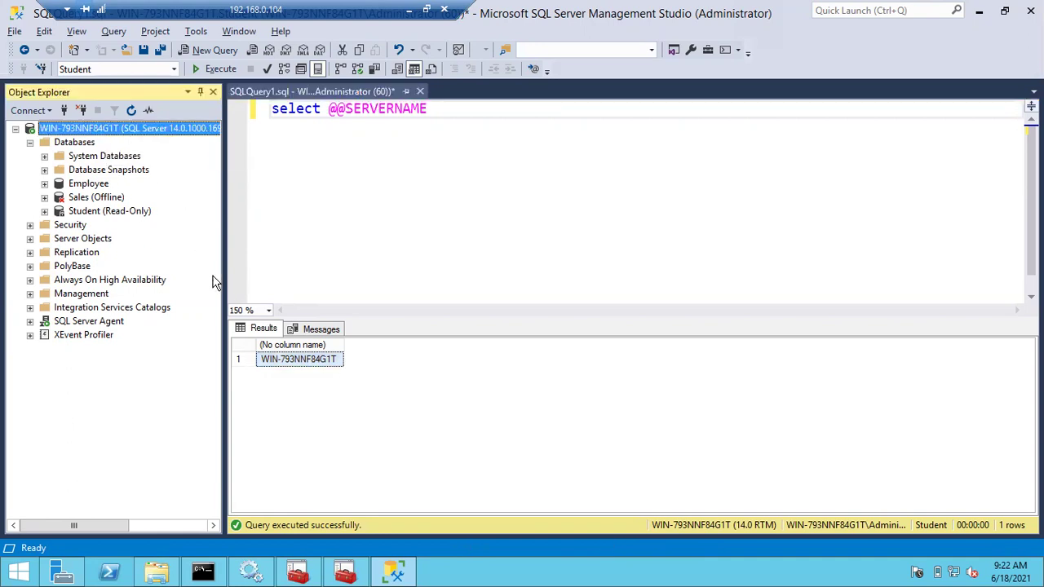
click(278, 366)
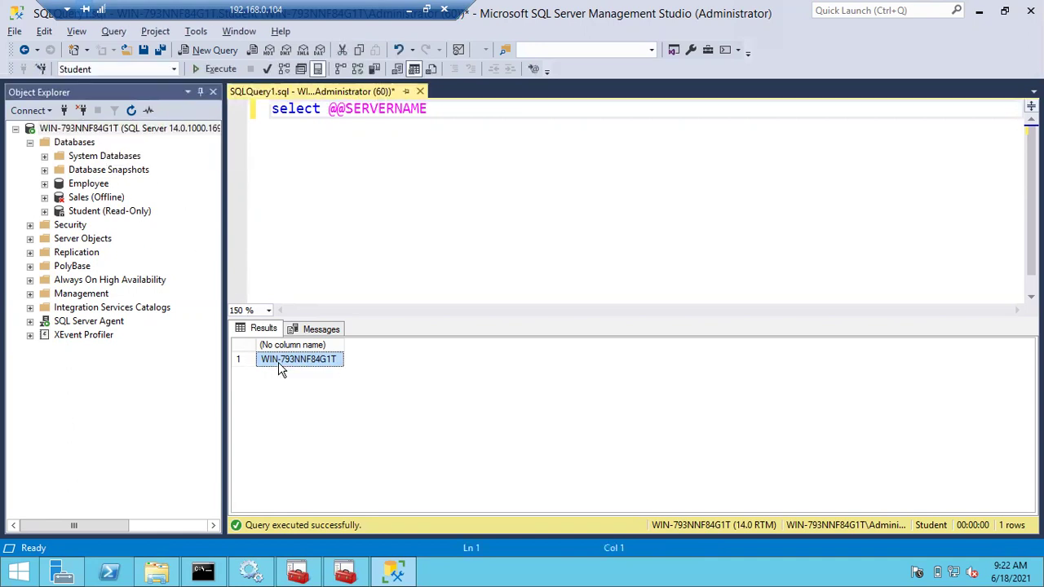
click(129, 133)
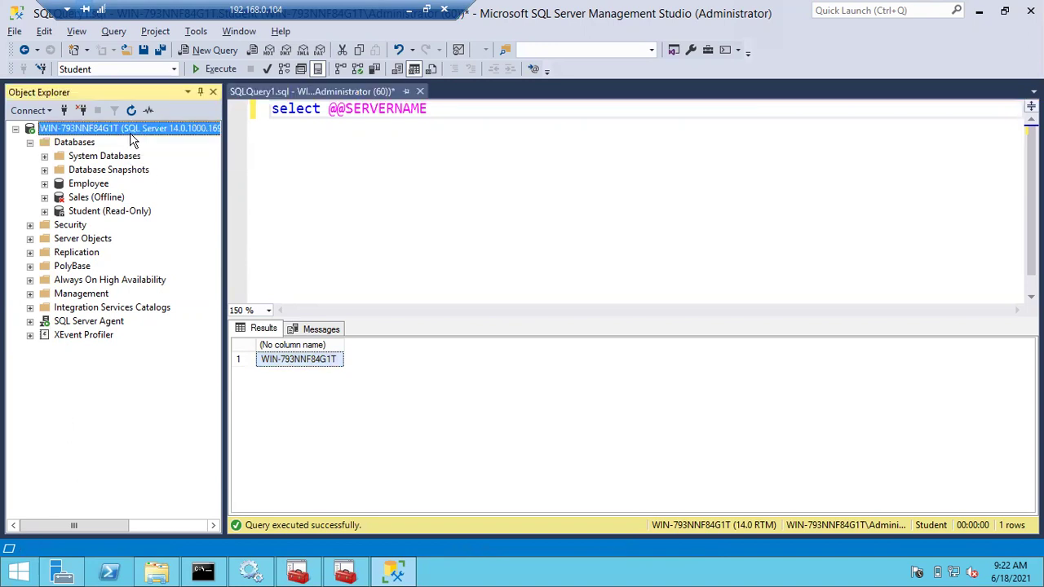
click(285, 365)
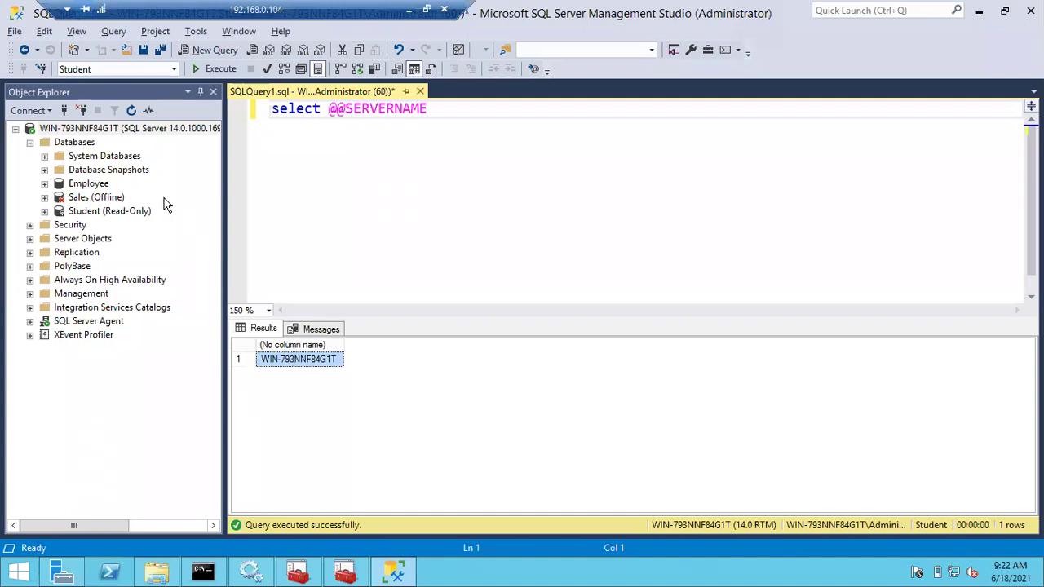
click(96, 130)
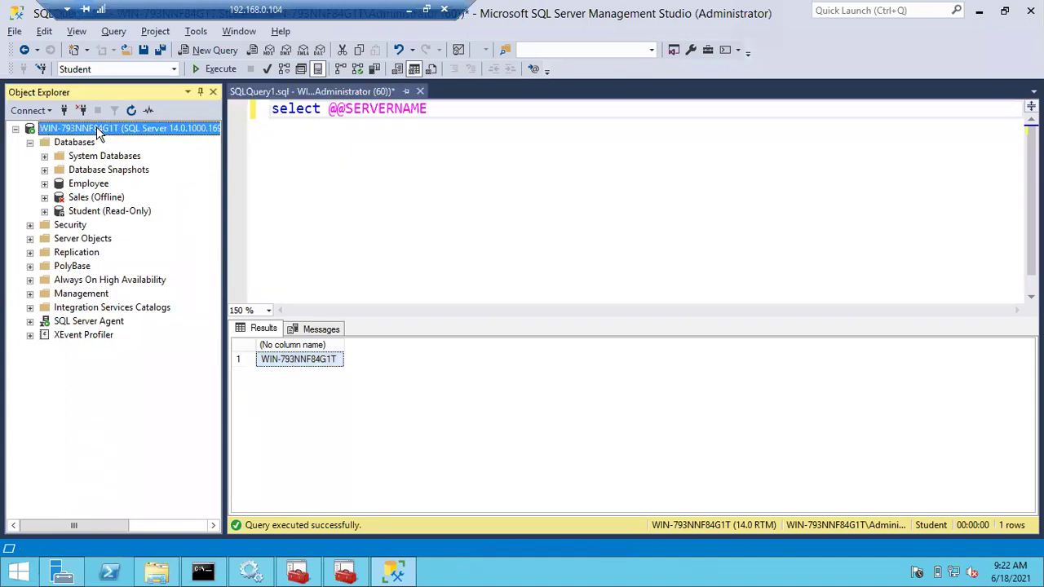
click(277, 361)
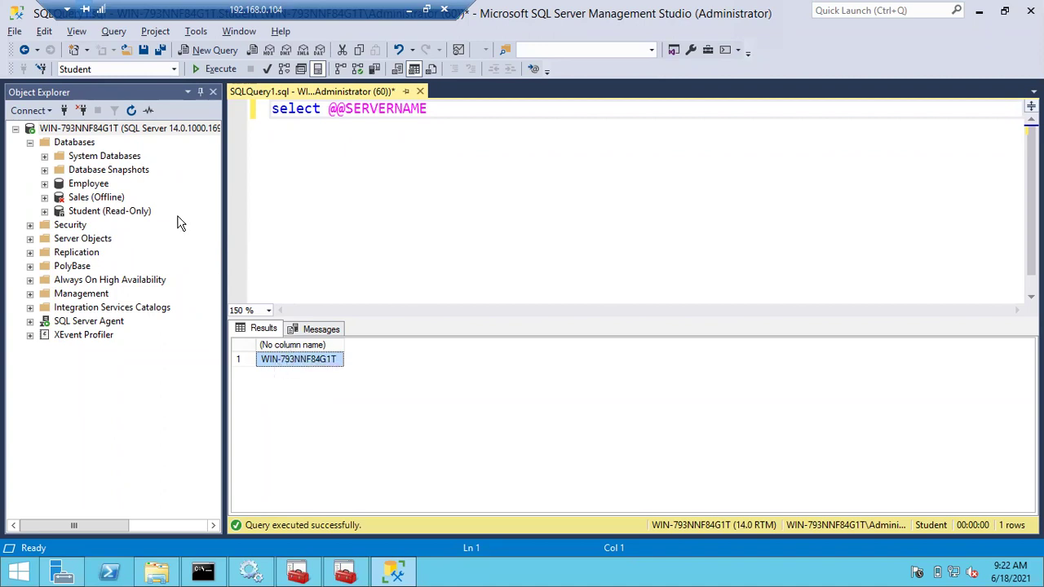
click(95, 130)
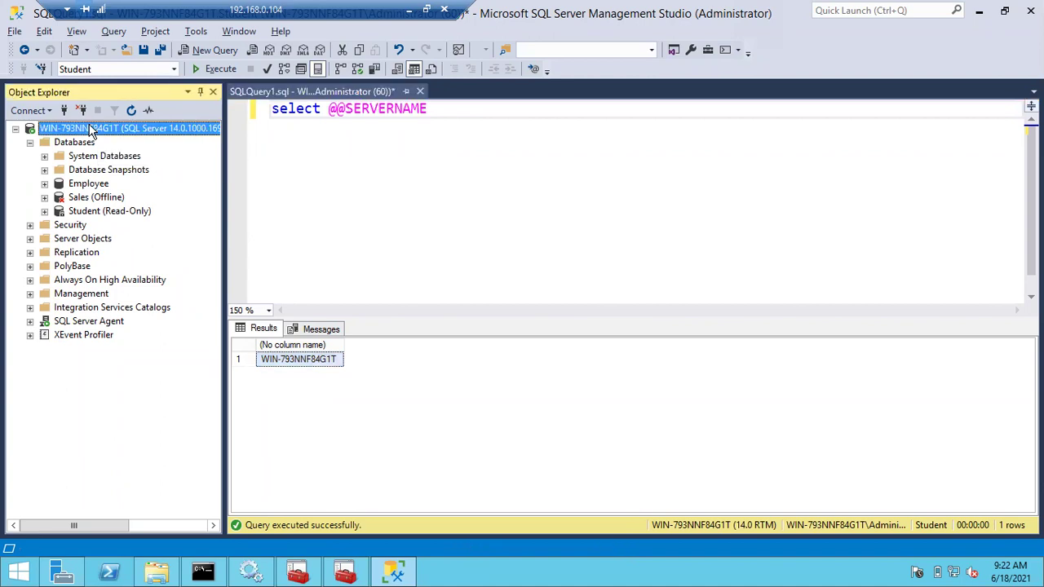
click(276, 361)
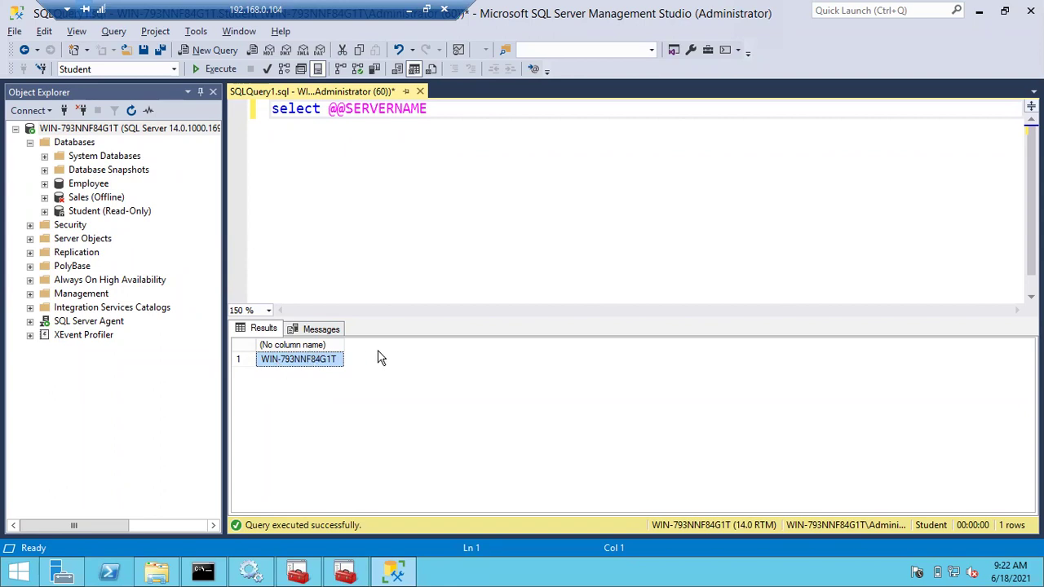
click(95, 128)
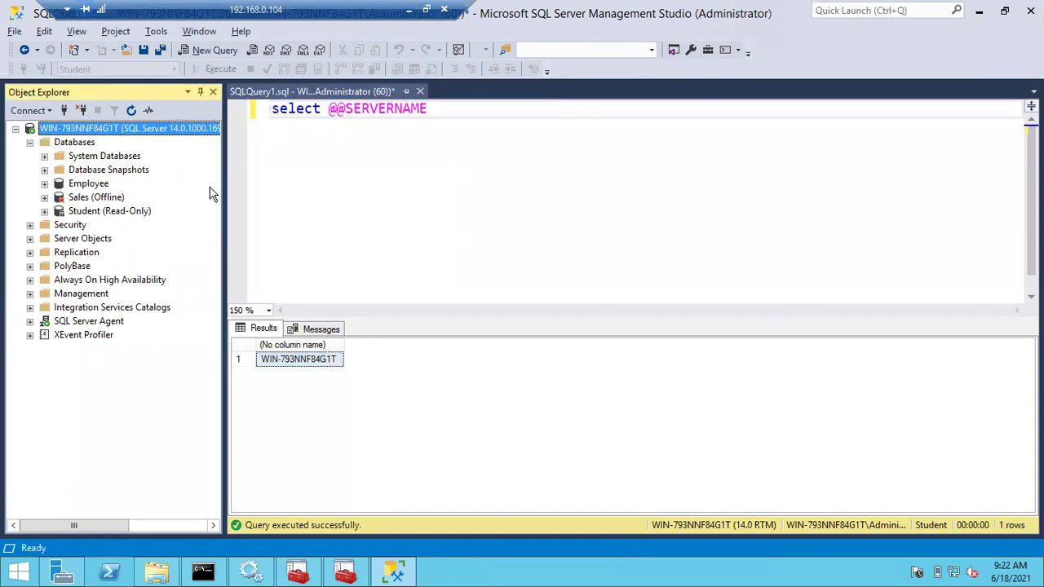
click(290, 360)
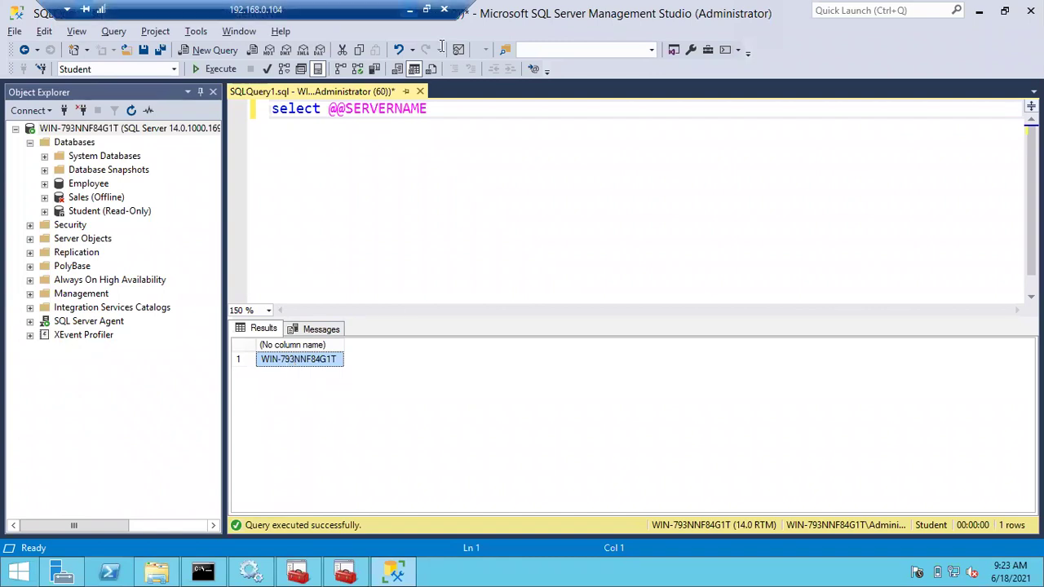
Switch to the Notepad notes, review precaution 6 on build numbers before and after patching, and return to the remote desktop session
click(409, 10)
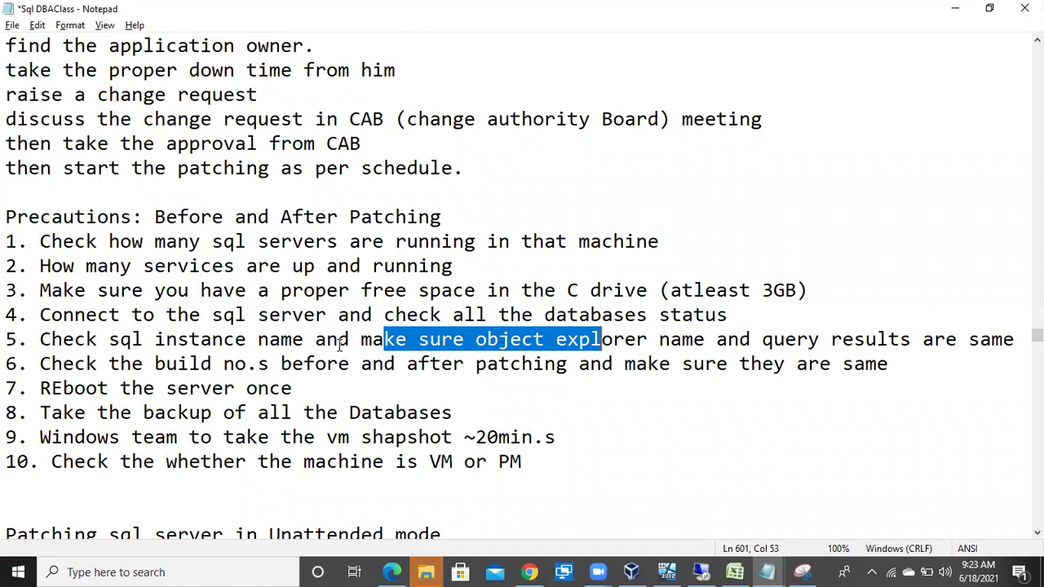
drag(340, 344, 87, 367)
click(700, 573)
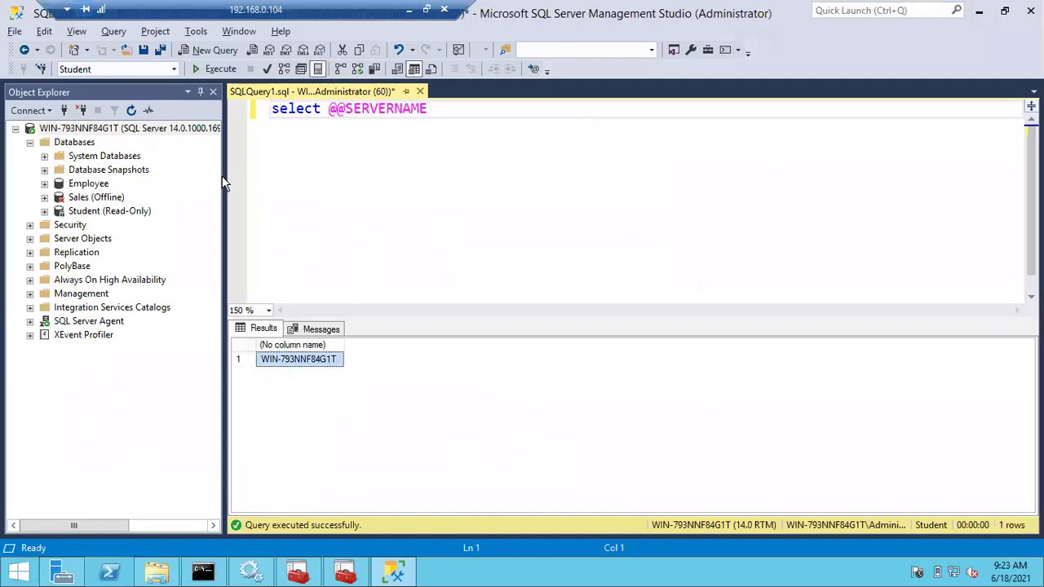
drag(224, 178, 292, 177)
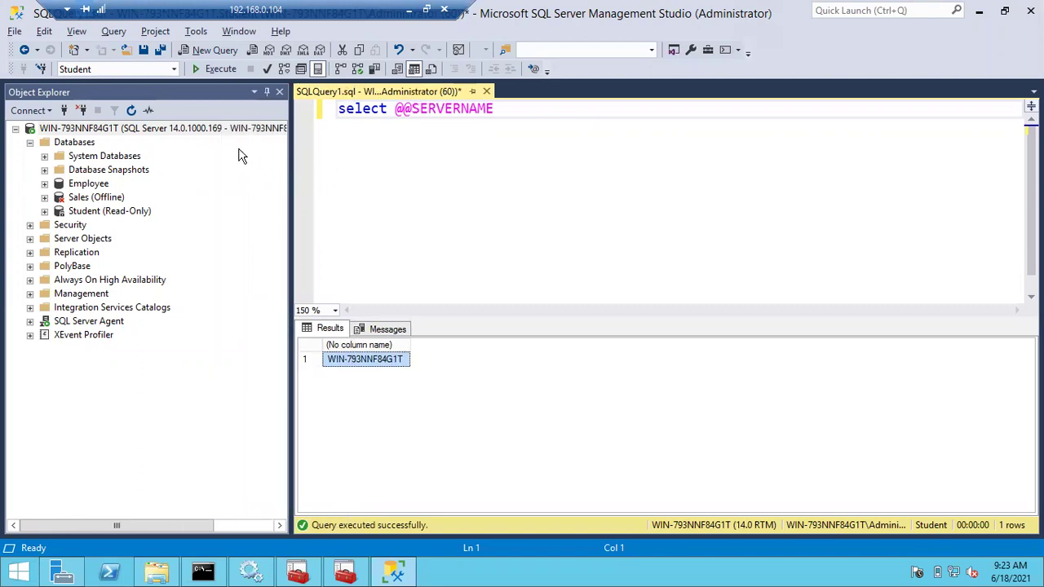
click(203, 129)
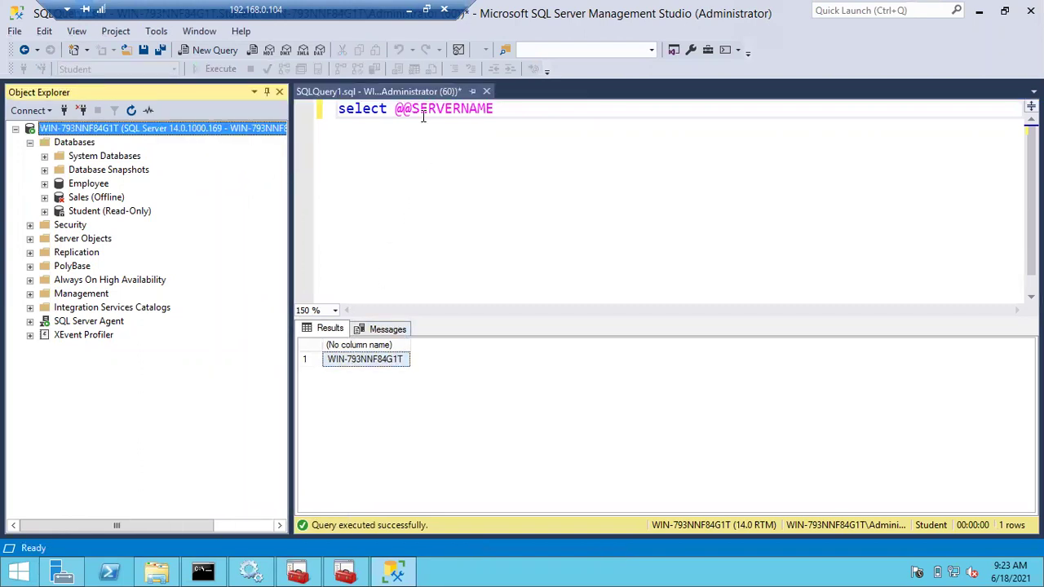
drag(494, 110, 412, 112)
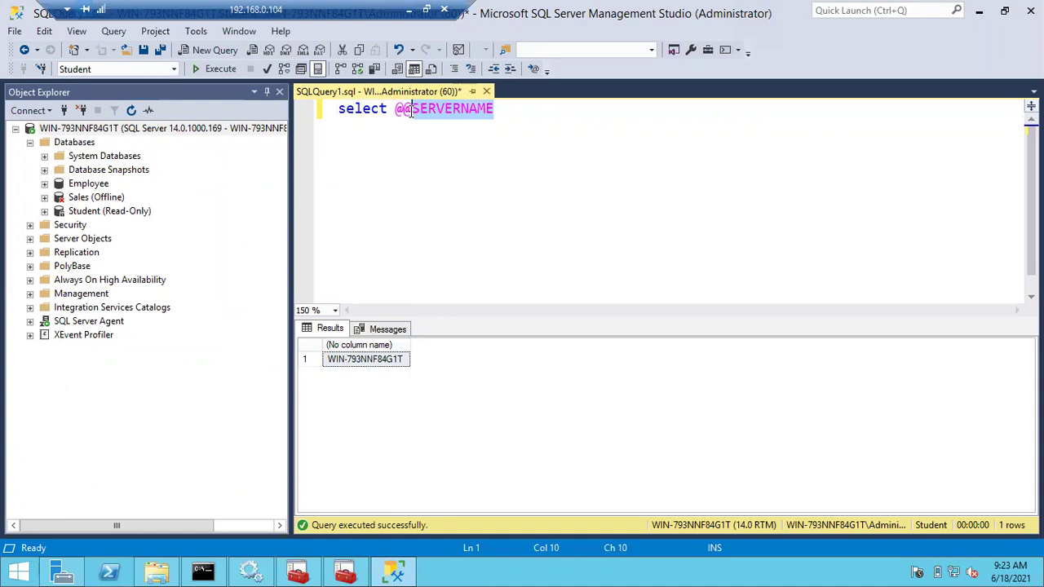
text(vers)
key(Tab)
key(F5)
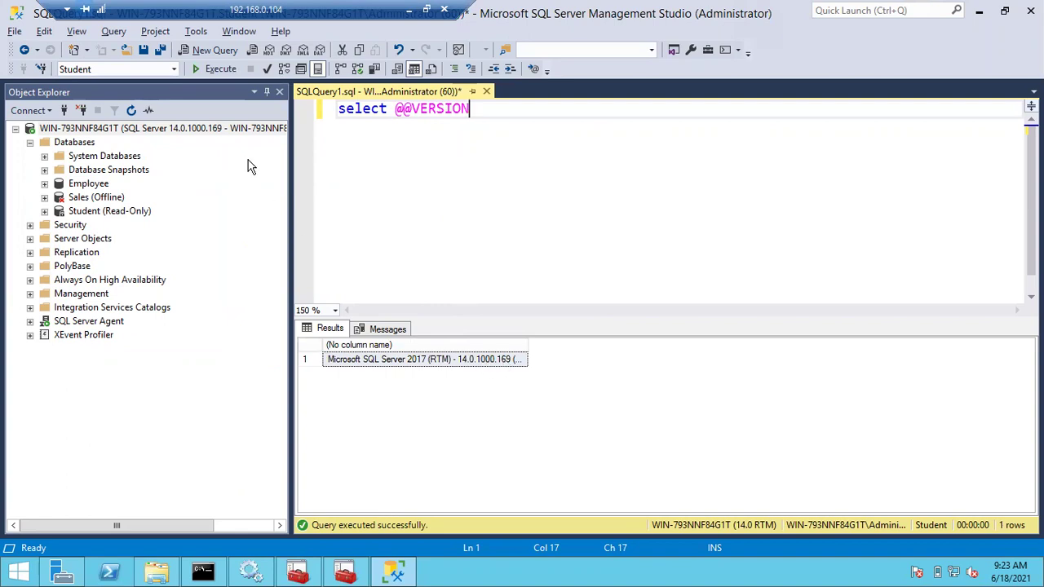
click(217, 129)
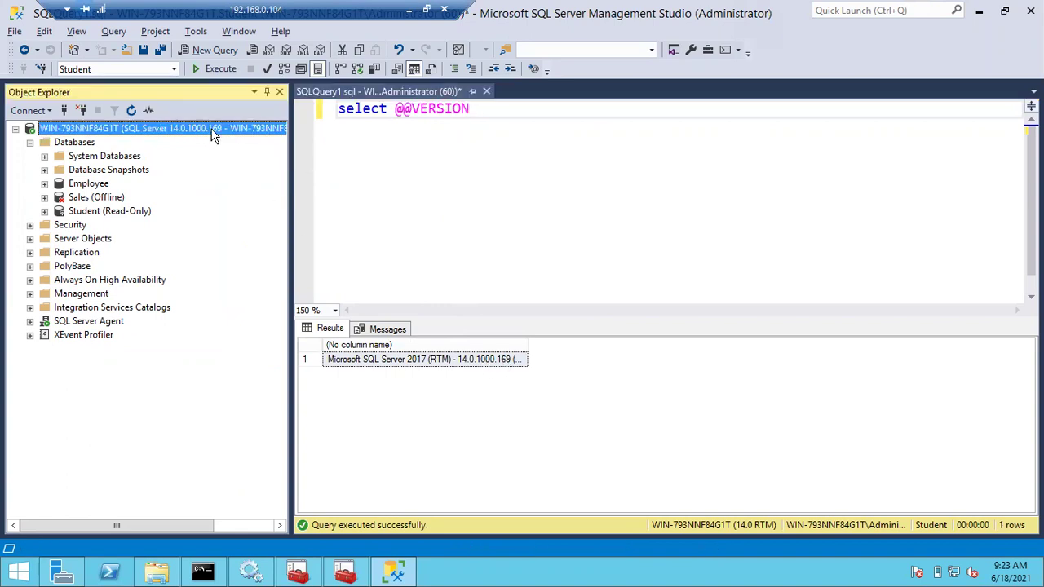
click(465, 367)
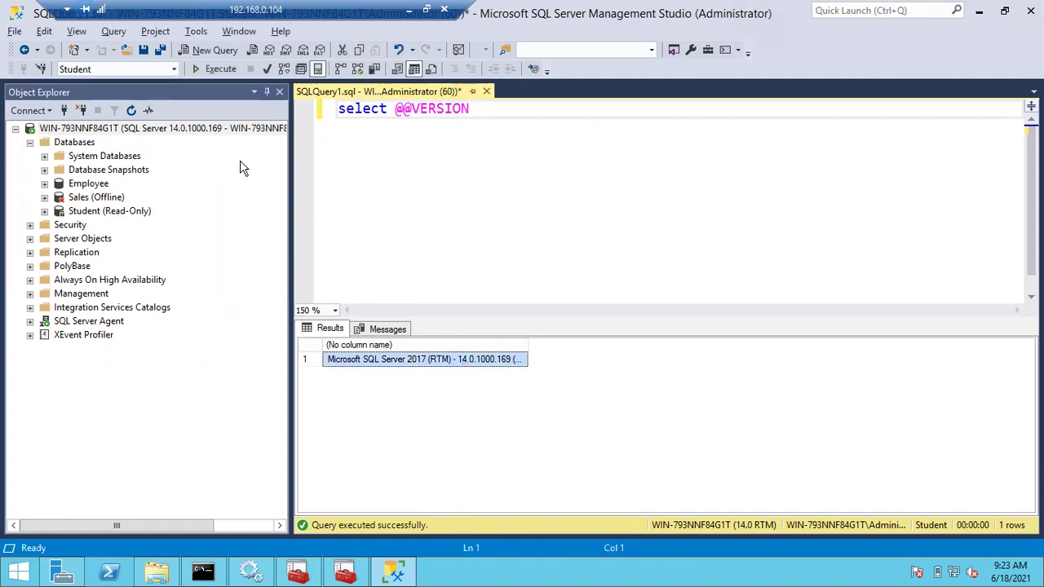
click(205, 129)
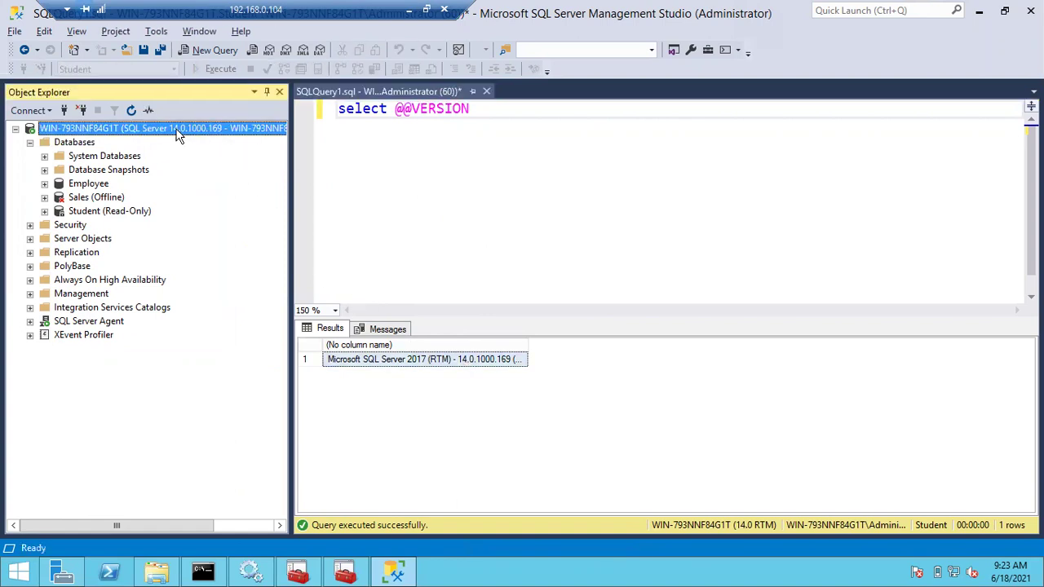
click(467, 367)
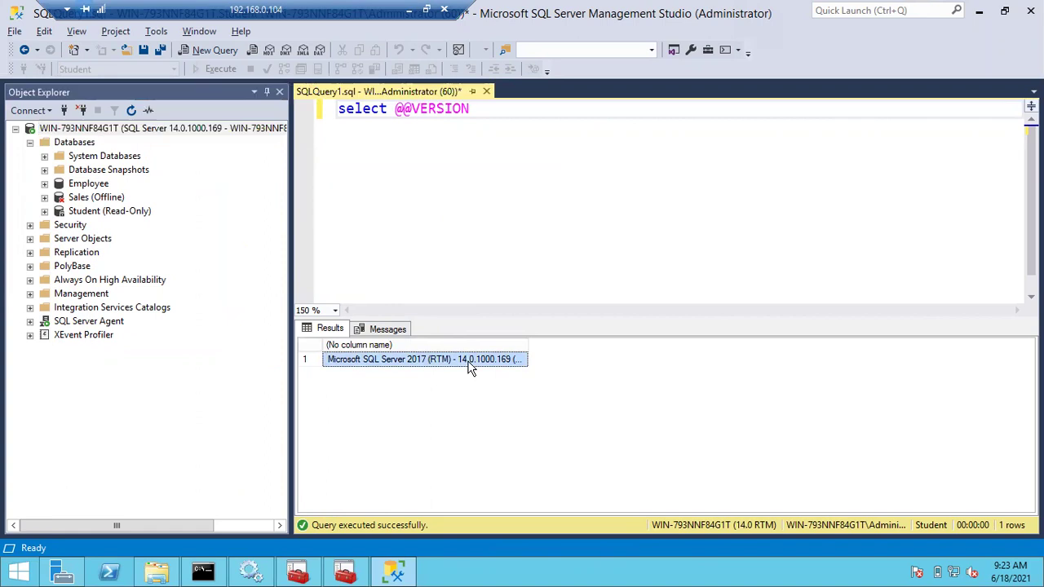
double_click(526, 345)
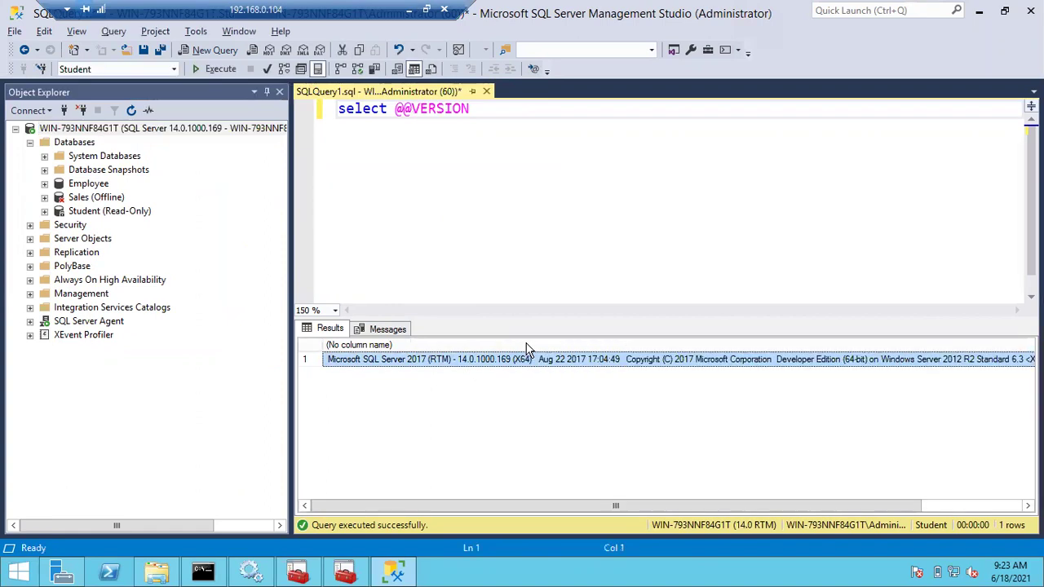
click(200, 129)
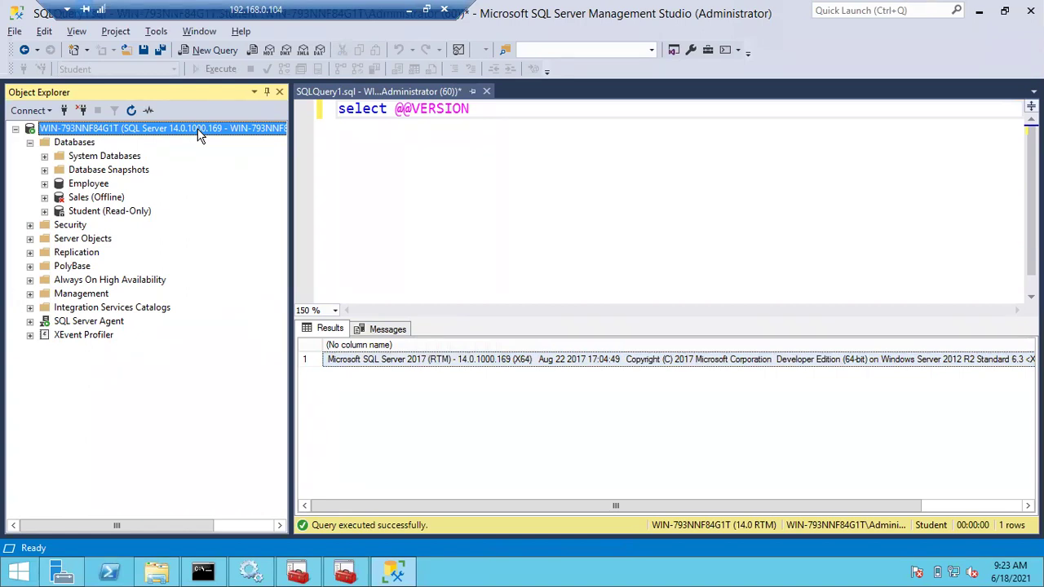
click(470, 360)
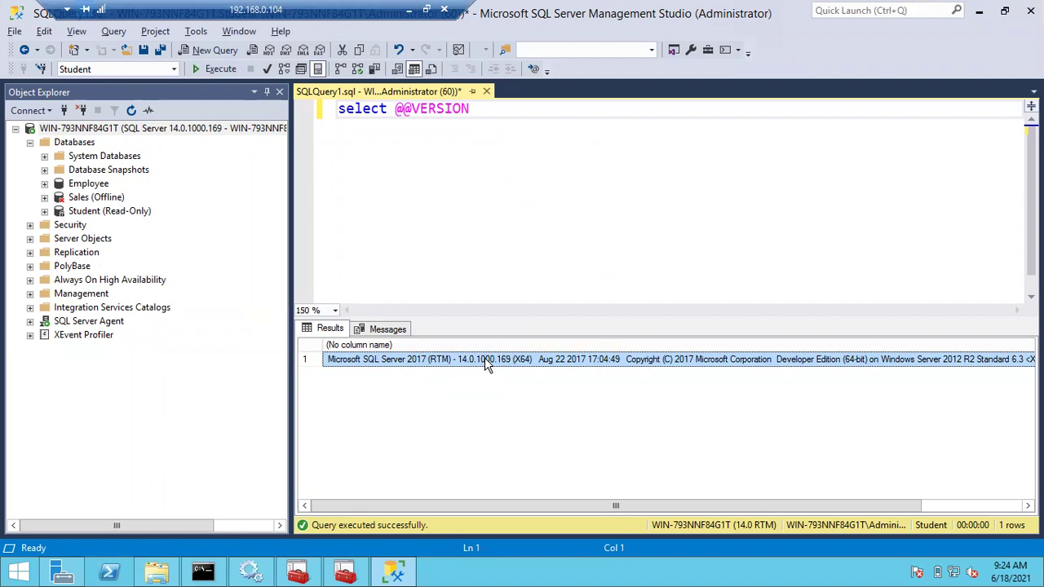
click(209, 131)
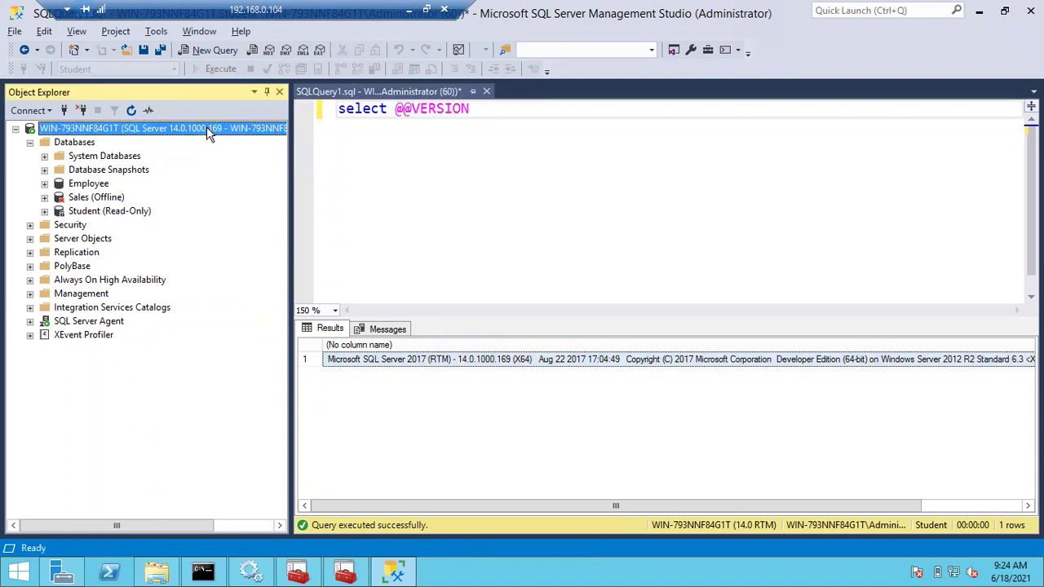